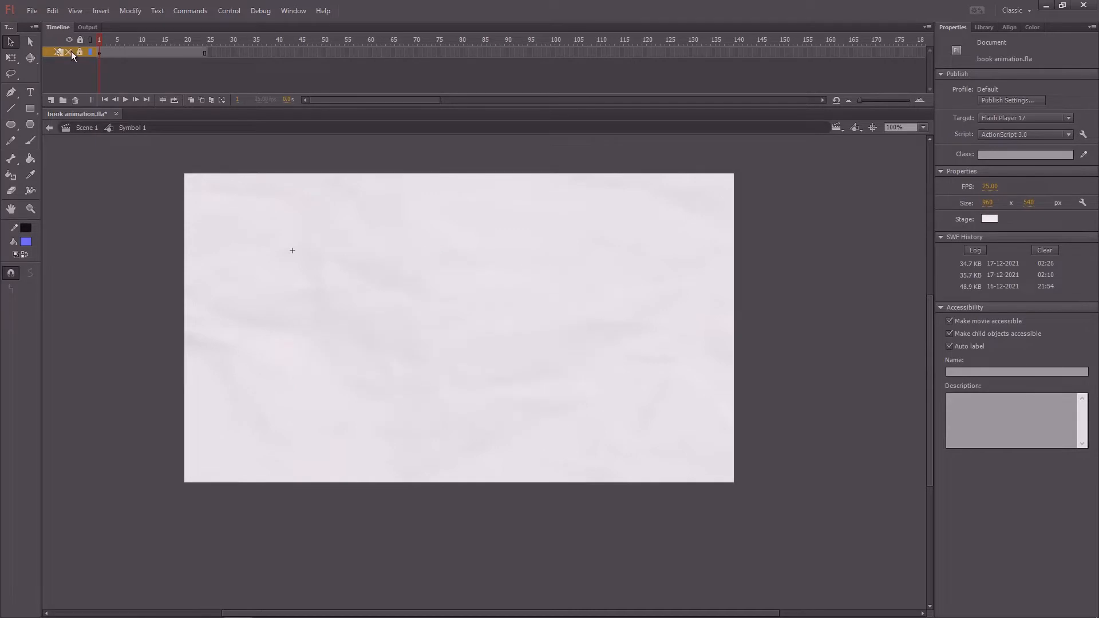
{"action": "left_click", "coordinate": [70, 52]}
- Show the hidden book layer, lock it, and add a new layer above it
{"action": "left_click", "coordinate": [101, 52]}
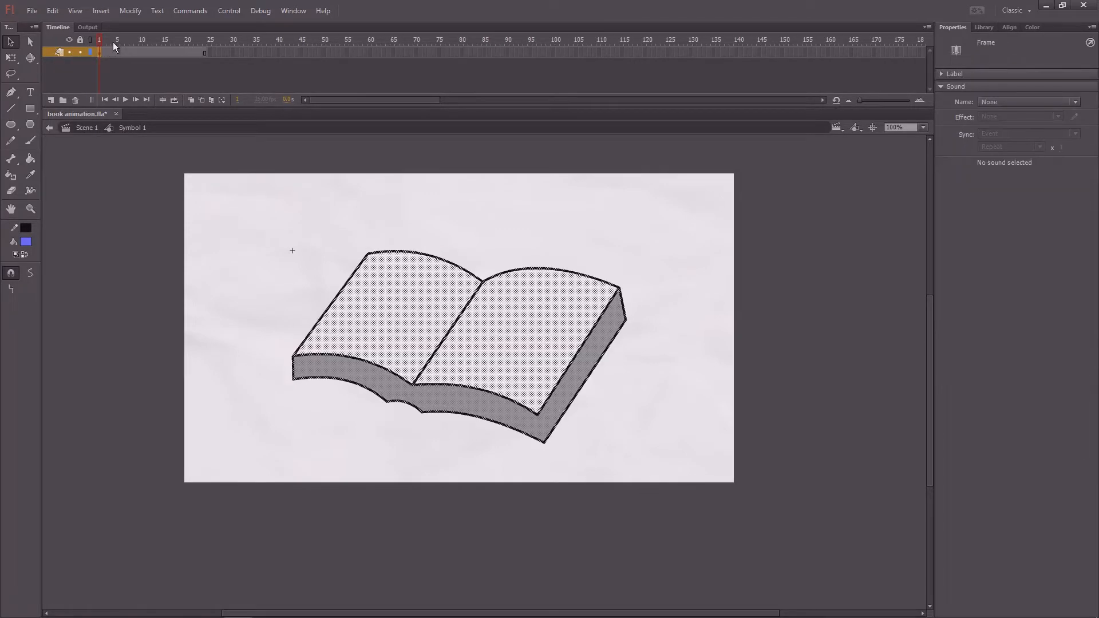
{"action": "left_click", "coordinate": [81, 52]}
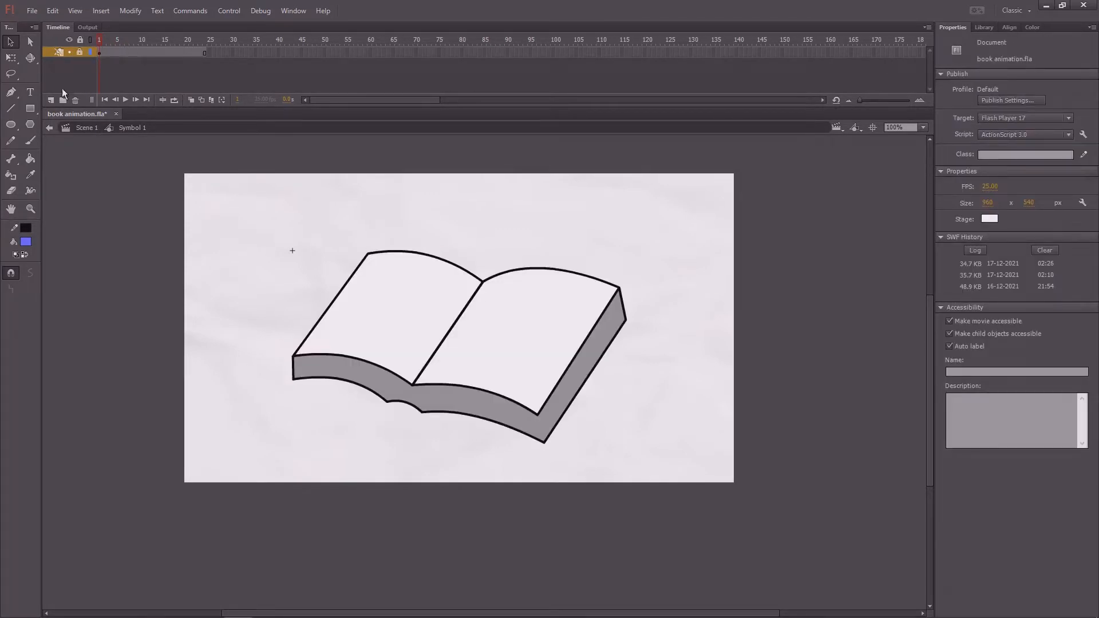
{"action": "left_click", "coordinate": [50, 100]}
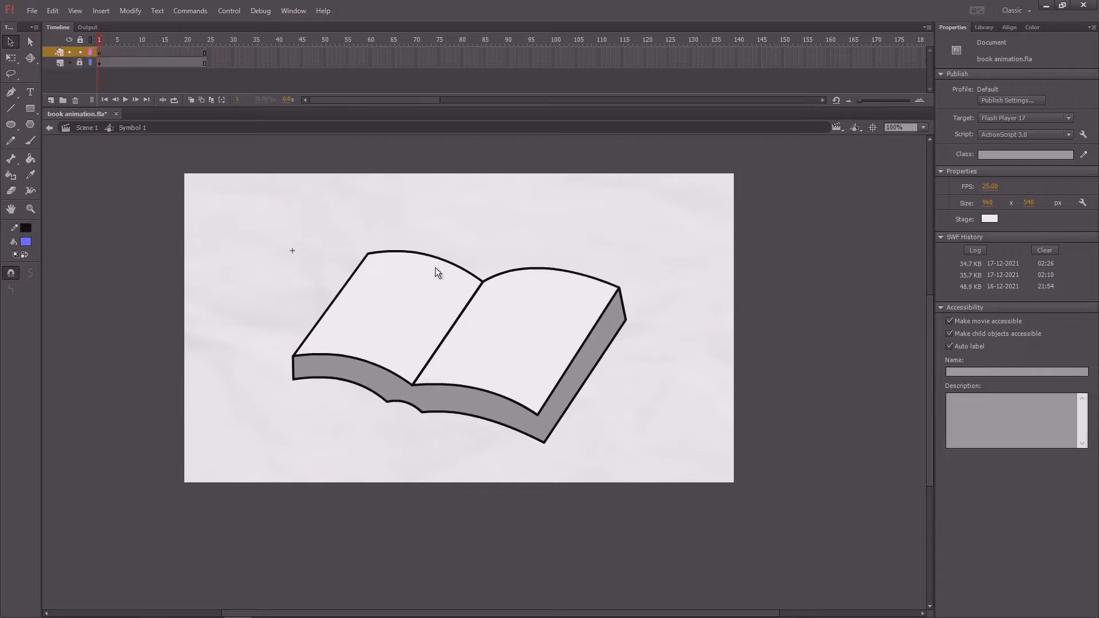
- Set up the Line tool with a red stroke and a stroke size of 3
{"action": "key", "text": "ctrl+="}
{"action": "left_click_drag", "start_coordinate": [135, 221], "coordinate": [182, 239]}
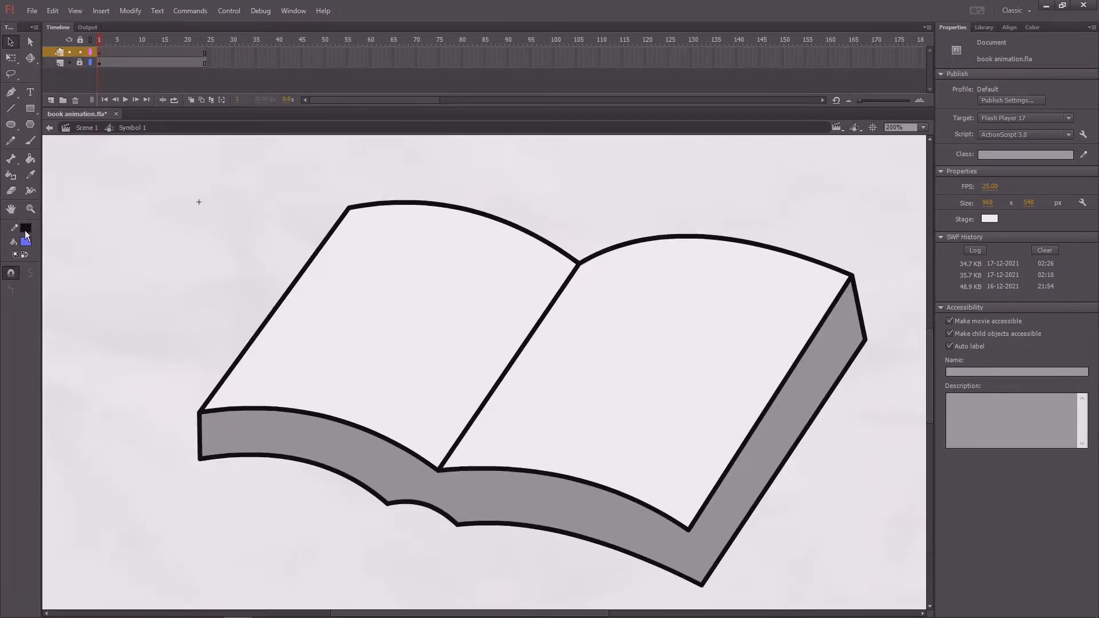
{"action": "left_click", "coordinate": [25, 229]}
{"action": "left_click", "coordinate": [64, 312]}
{"action": "scroll", "coordinate": [440, 273], "scroll_direction": "right", "scroll_amount": 4}
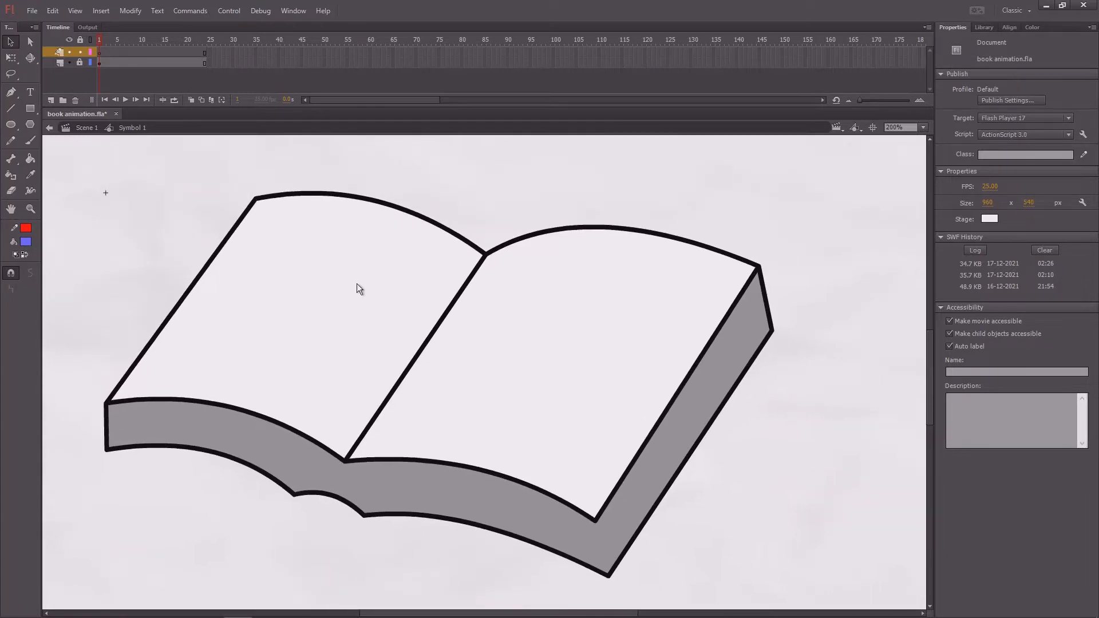
{"action": "key", "text": "n"}
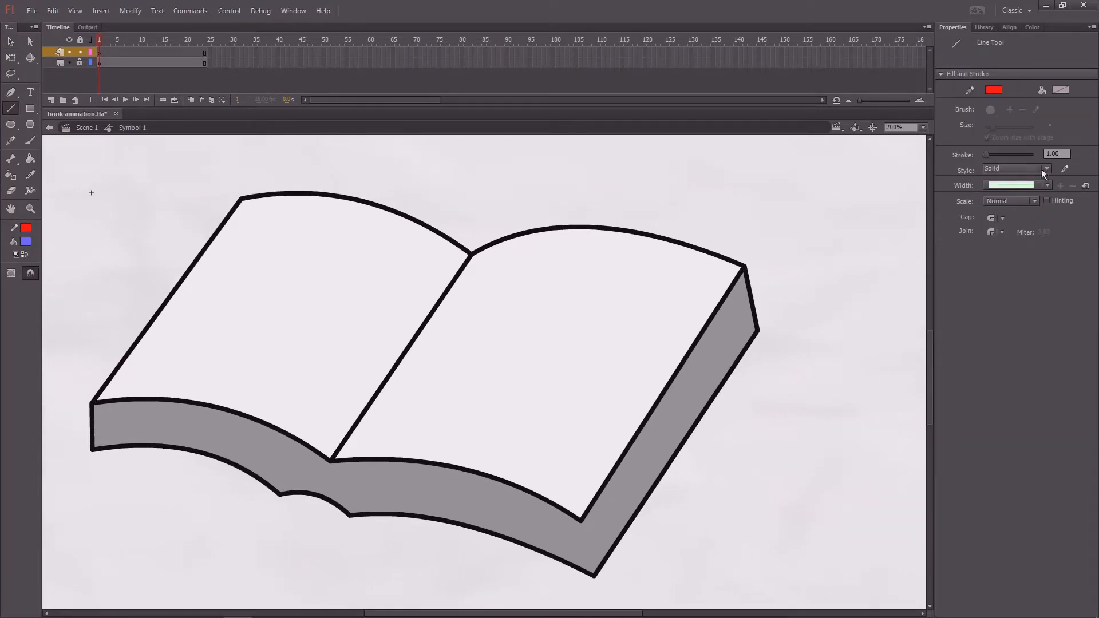
{"action": "key", "text": "BackSpace"}
{"action": "key", "text": "BackSpace"}
{"action": "key", "text": "BackSpace"}
{"action": "type", "text": "3"}
{"action": "left_click_drag", "start_coordinate": [126, 46], "coordinate": [71, 57]}
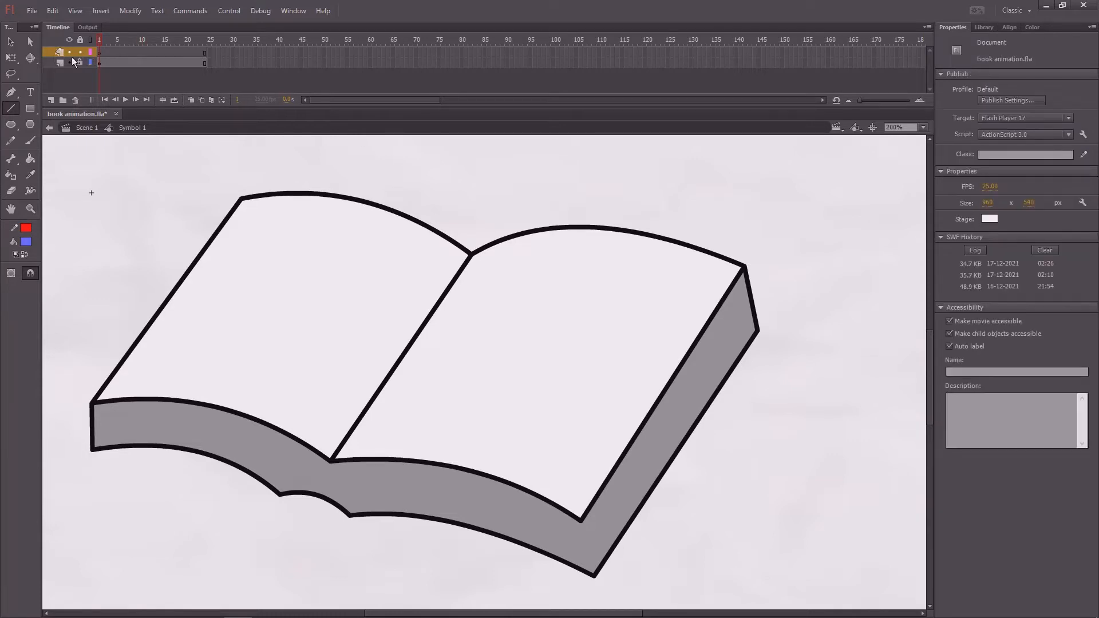
- Trace the book's spine and the right page's upper edge with lines, bending the upper line to match the page curve
{"action": "mouse_move", "coordinate": [331, 462]}
{"action": "left_mouse_down"}
{"action": "mouse_move", "coordinate": [387, 398]}
{"action": "mouse_move", "coordinate": [472, 254]}
{"action": "mouse_move", "coordinate": [746, 266]}
{"action": "left_mouse_up"}
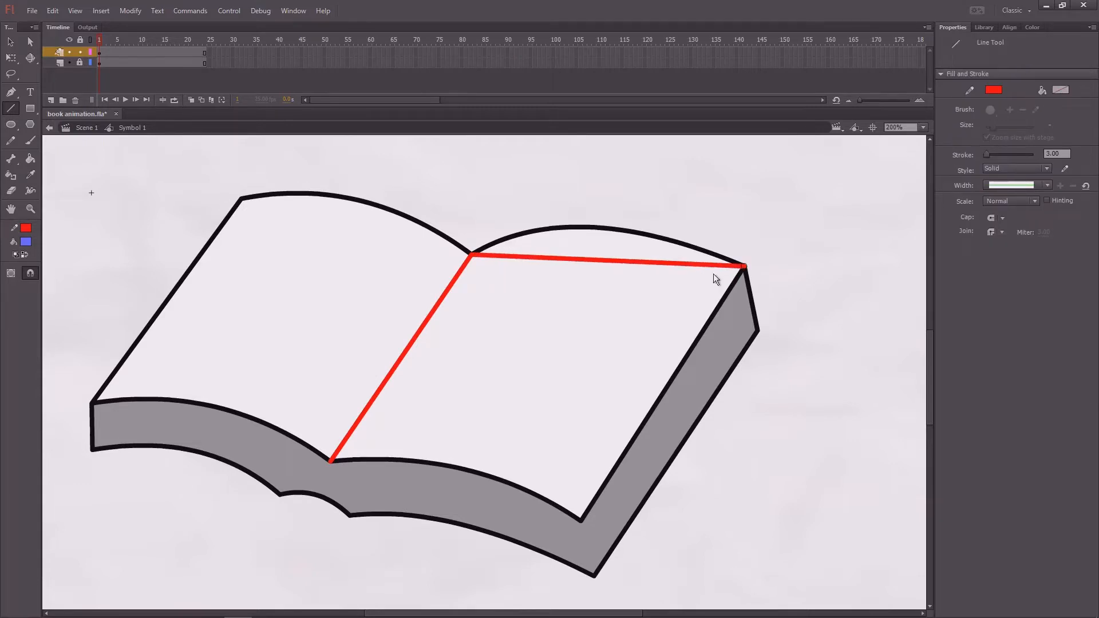
{"action": "key", "text": "v"}
{"action": "left_click_drag", "start_coordinate": [616, 262], "coordinate": [600, 228]}
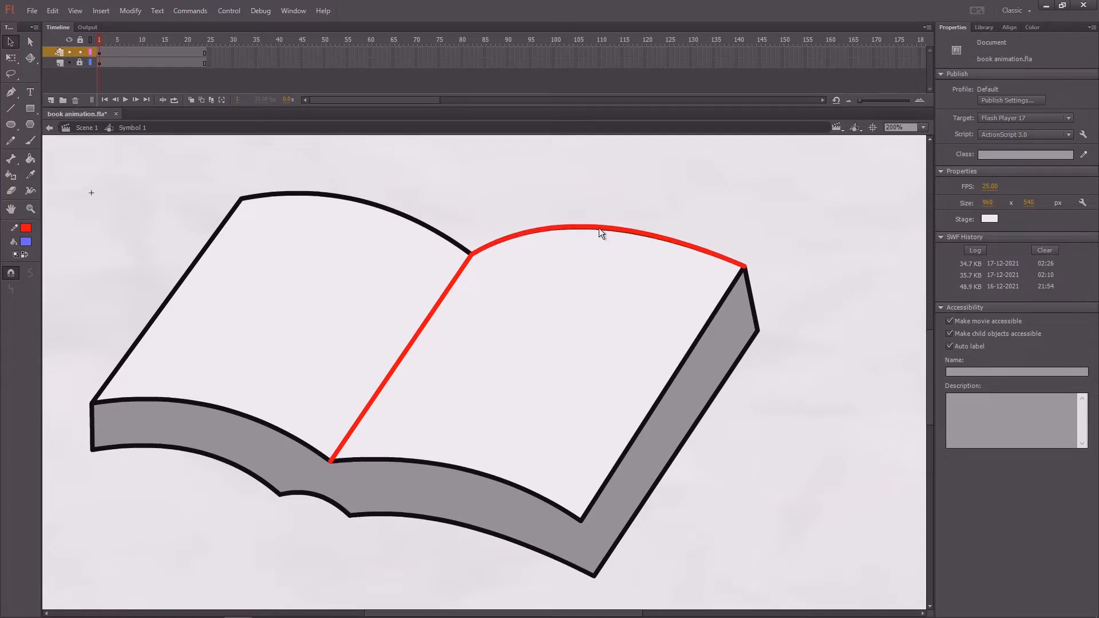
- Close the right page's outline with lines along its outer and lower edges, bending the lower one to match the page curve
{"action": "key", "text": "n"}
{"action": "mouse_move", "coordinate": [744, 267]}
{"action": "left_mouse_down"}
{"action": "mouse_move", "coordinate": [606, 458]}
{"action": "mouse_move", "coordinate": [579, 521]}
{"action": "mouse_move", "coordinate": [371, 459]}
{"action": "mouse_move", "coordinate": [332, 461]}
{"action": "left_mouse_up"}
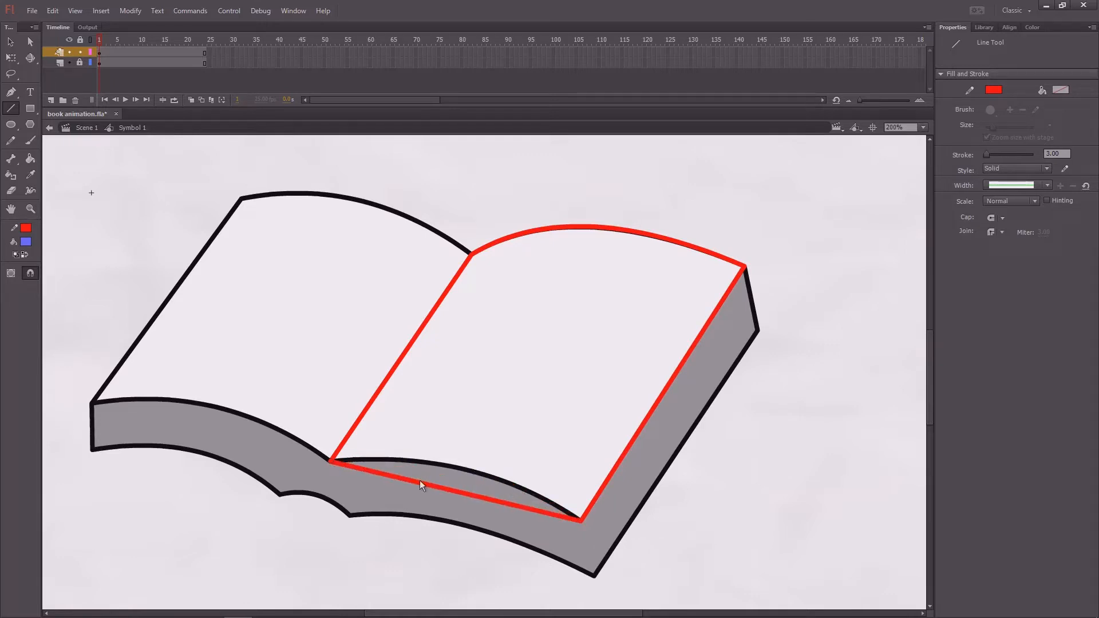
{"action": "key", "text": "v"}
{"action": "left_click_drag", "start_coordinate": [448, 491], "coordinate": [458, 469]}
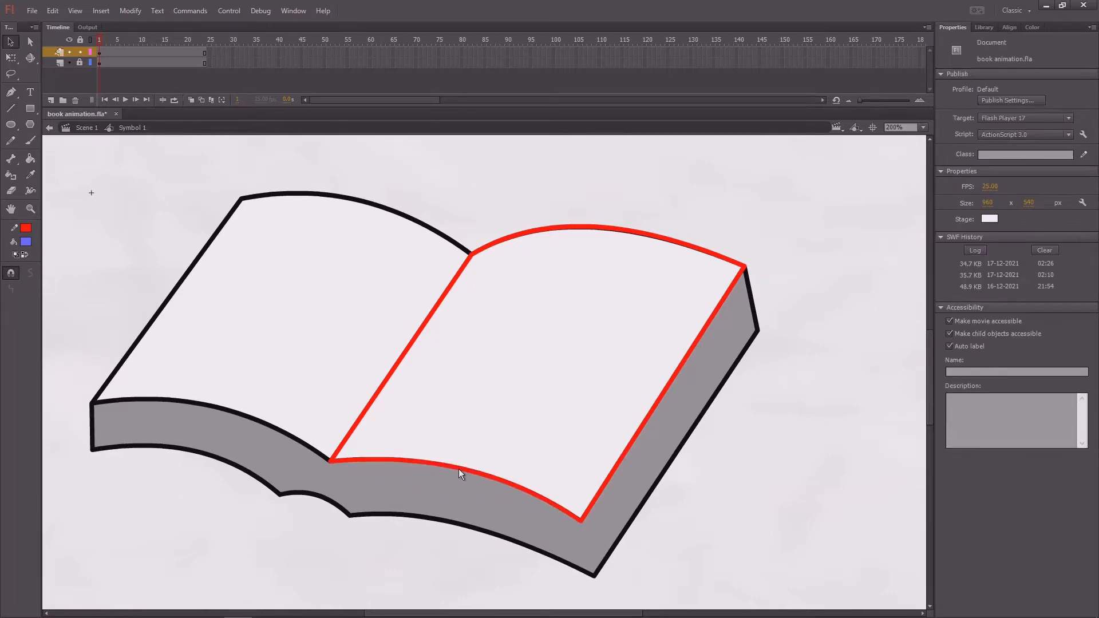
{"action": "scroll", "coordinate": [489, 258], "scroll_direction": "down", "scroll_amount": 2}
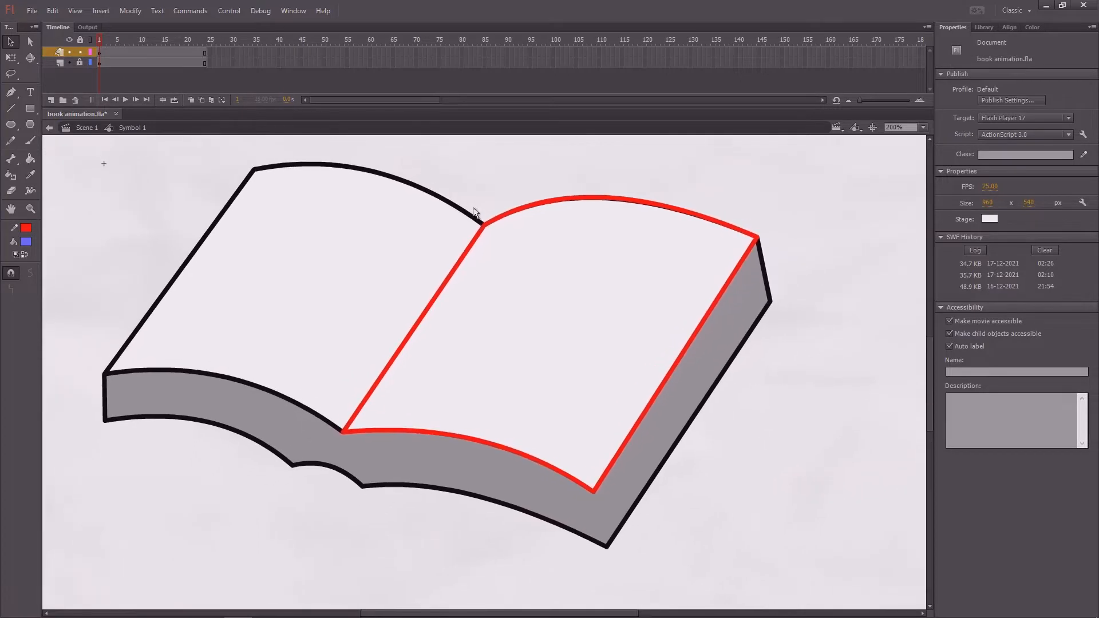
{"action": "mouse_move", "coordinate": [514, 226]}
{"action": "left_mouse_down"}
{"action": "mouse_move", "coordinate": [472, 242]}
{"action": "mouse_move", "coordinate": [484, 255]}
{"action": "mouse_move", "coordinate": [508, 245]}
{"action": "left_mouse_up"}
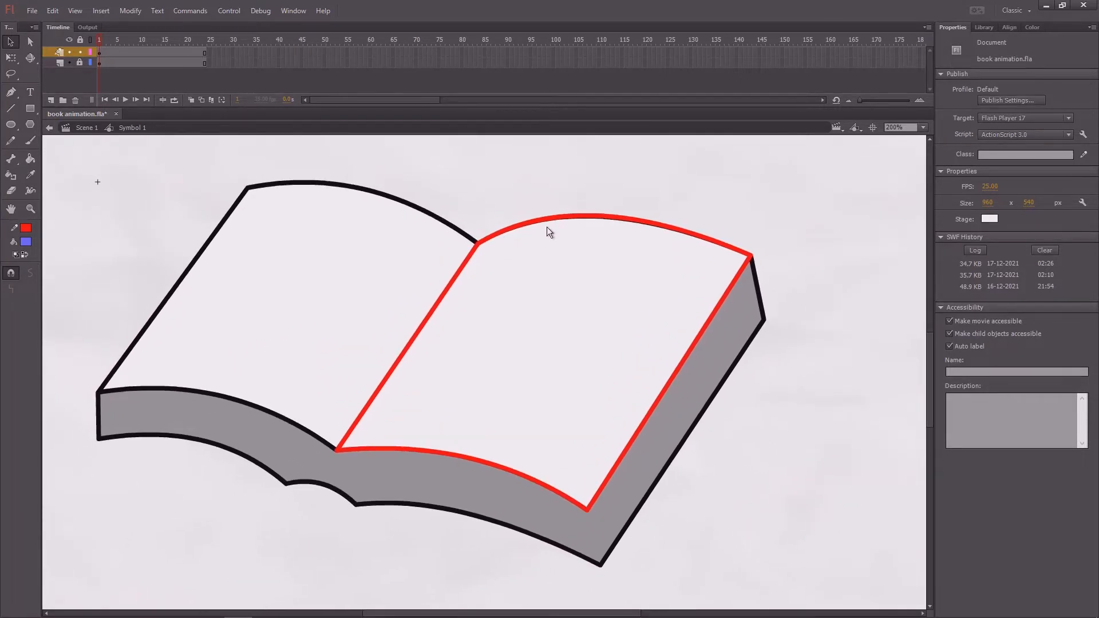
- Select the whole red page outline on frame 1 and convert it to a graphic symbol
{"action": "left_click", "coordinate": [70, 52]}
{"action": "left_click", "coordinate": [70, 53]}
{"action": "left_click", "coordinate": [69, 63]}
{"action": "left_click", "coordinate": [70, 63]}
{"action": "left_click", "coordinate": [102, 51]}
{"action": "left_click_drag", "start_coordinate": [465, 205], "coordinate": [432, 216]}
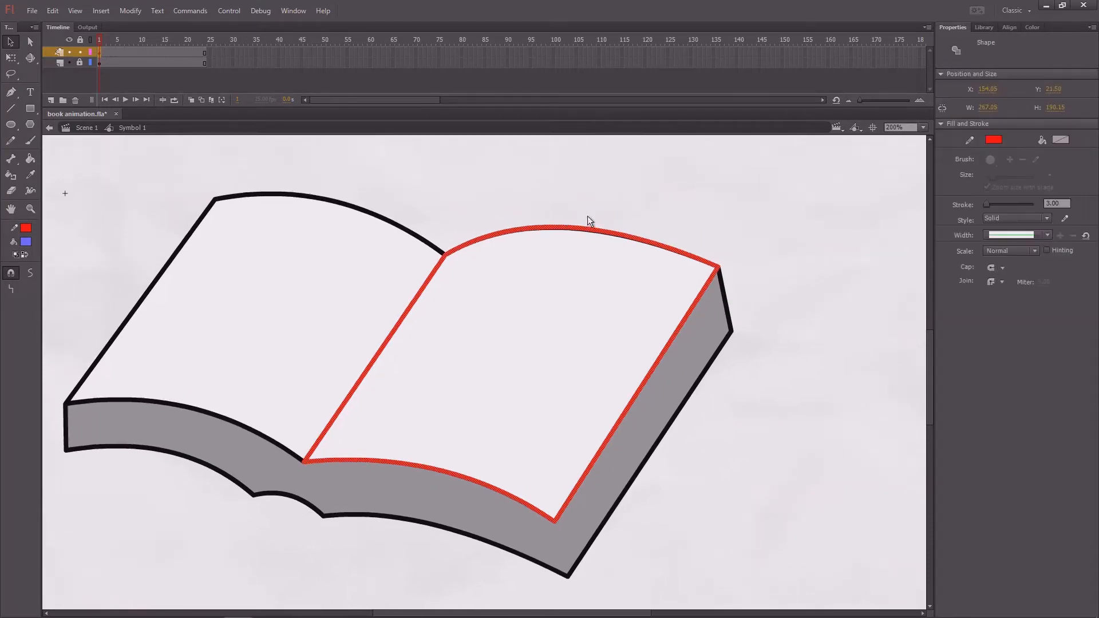
{"action": "key", "text": "F8"}
{"action": "key", "text": "Return"}
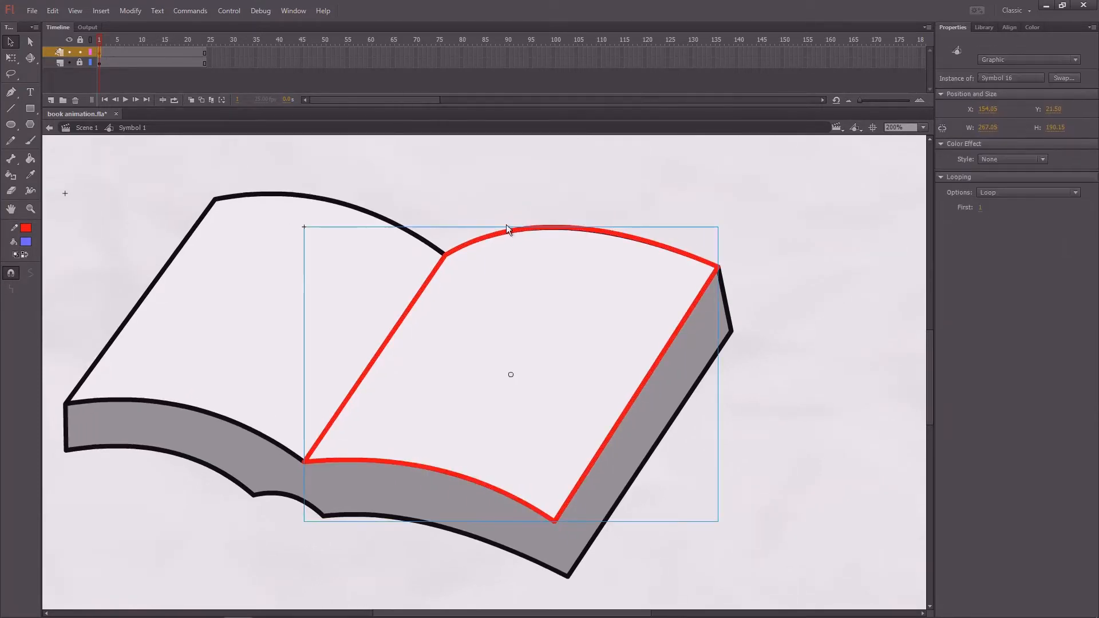
{"action": "left_click_drag", "start_coordinate": [493, 235], "coordinate": [567, 209]}
{"action": "key", "text": "ctrl+z"}
- Inside the page symbol, add a keyframe at frame 3, lift the page's outer corners slightly and bow its curved edges upward
{"action": "double_click", "coordinate": [505, 231]}
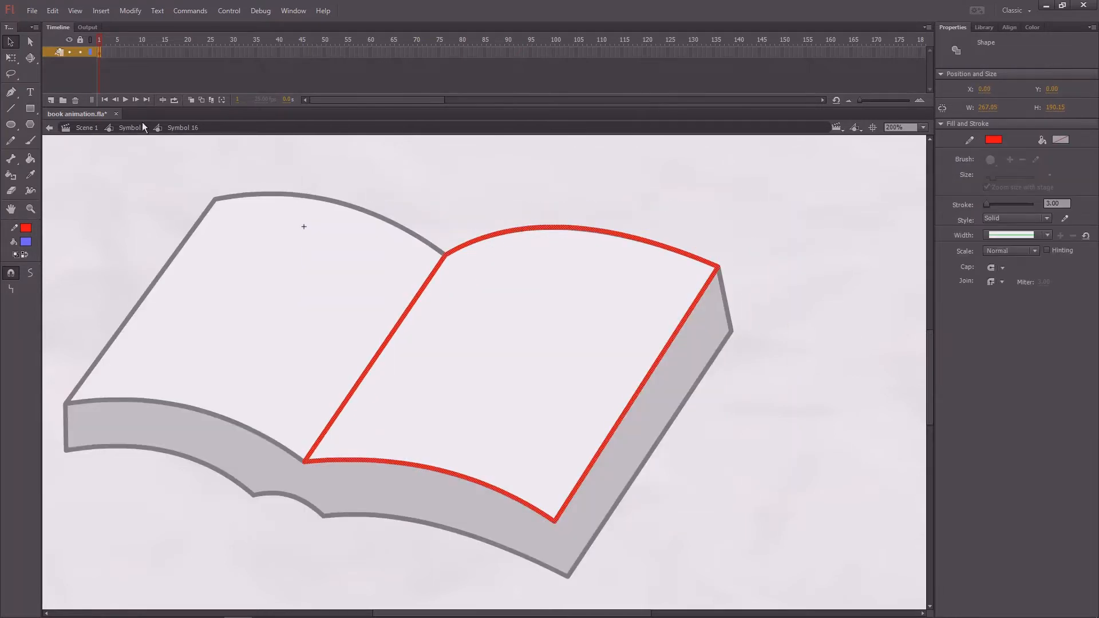
{"action": "left_click", "coordinate": [108, 53]}
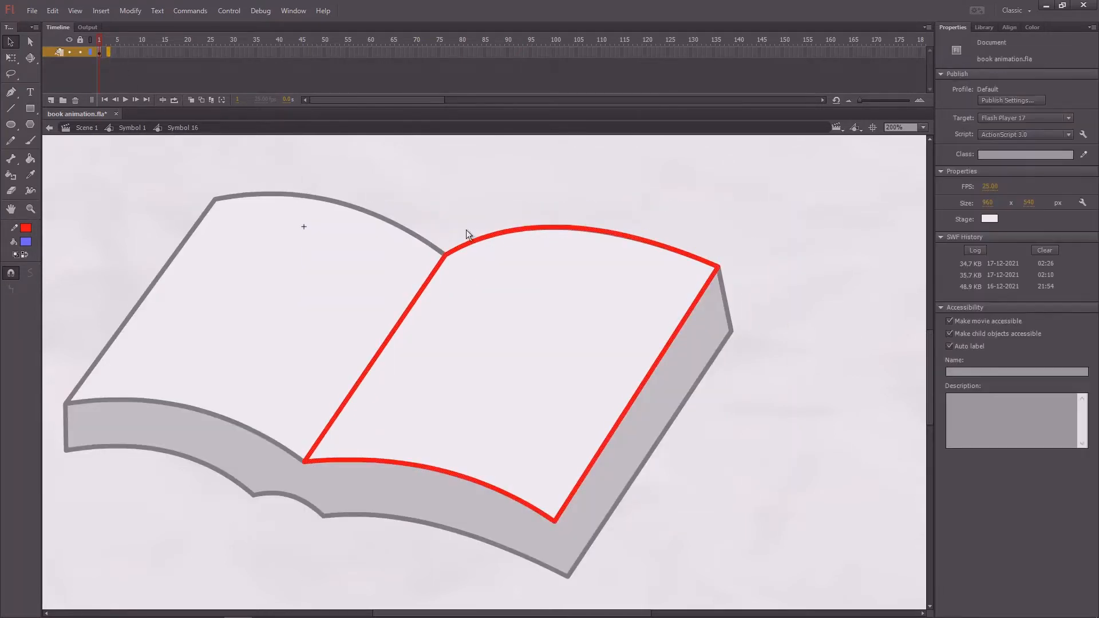
{"action": "key", "text": "F6"}
{"action": "left_click_drag", "start_coordinate": [554, 520], "coordinate": [548, 501]}
{"action": "left_click_drag", "start_coordinate": [717, 268], "coordinate": [714, 252]}
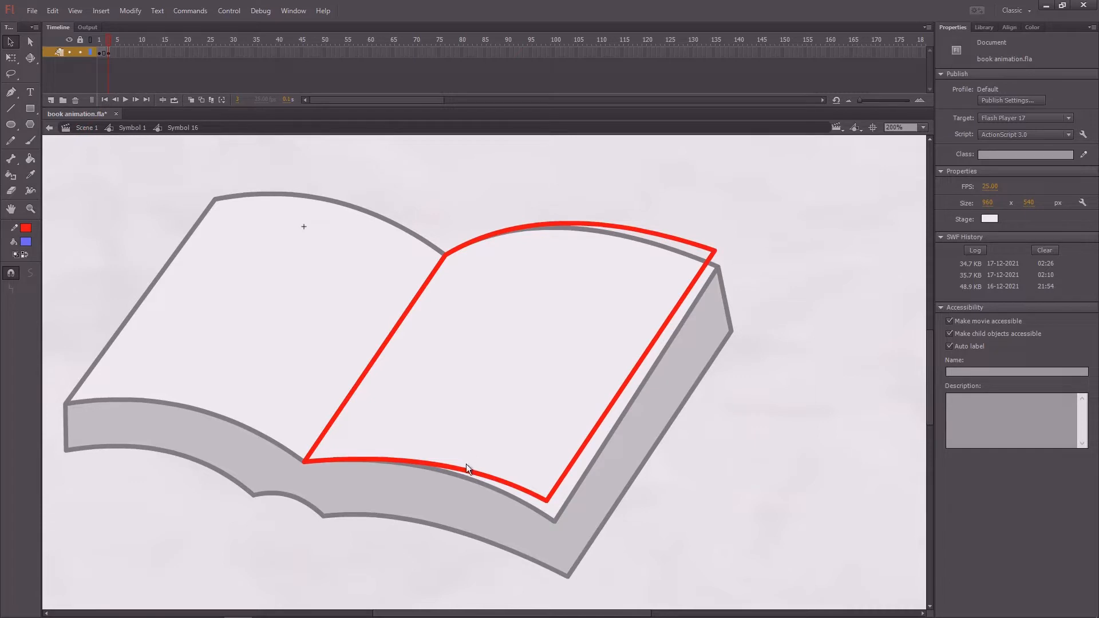
{"action": "left_click_drag", "start_coordinate": [110, 44], "coordinate": [117, 45]}
{"action": "left_click_drag", "start_coordinate": [462, 469], "coordinate": [451, 458]}
{"action": "left_click_drag", "start_coordinate": [595, 223], "coordinate": [593, 217]}
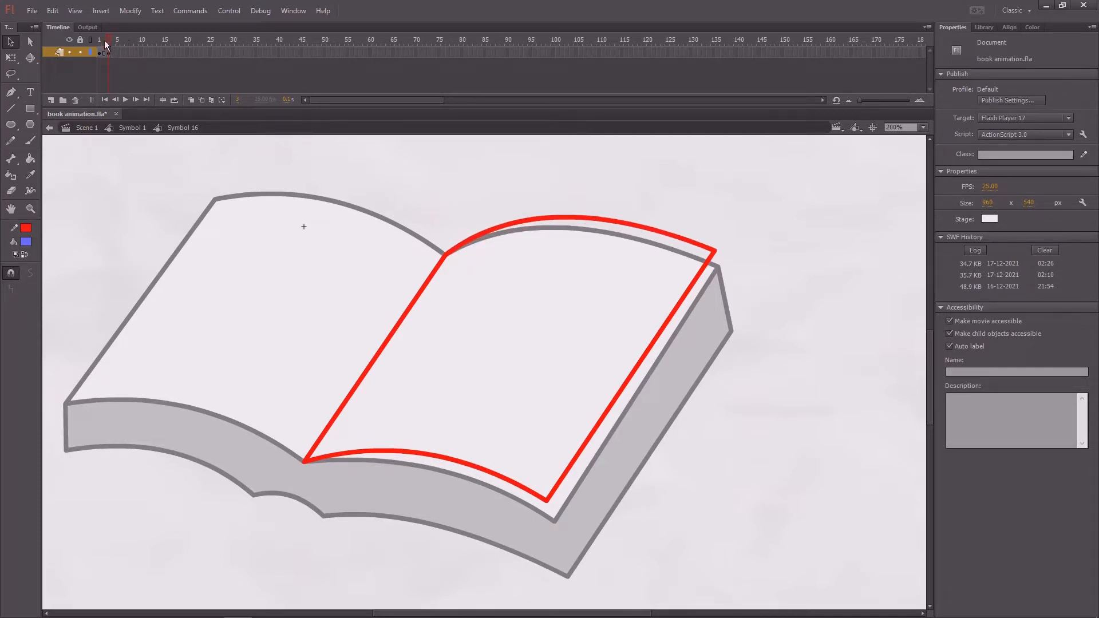
- Add a keyframe at frame 5, move the page's outer corners further up and inward, arch its curved edges more, and save the file
{"action": "left_click_drag", "start_coordinate": [105, 40], "coordinate": [110, 44]}
{"action": "key", "text": "F6"}
{"action": "left_click_drag", "start_coordinate": [545, 501], "coordinate": [525, 475]}
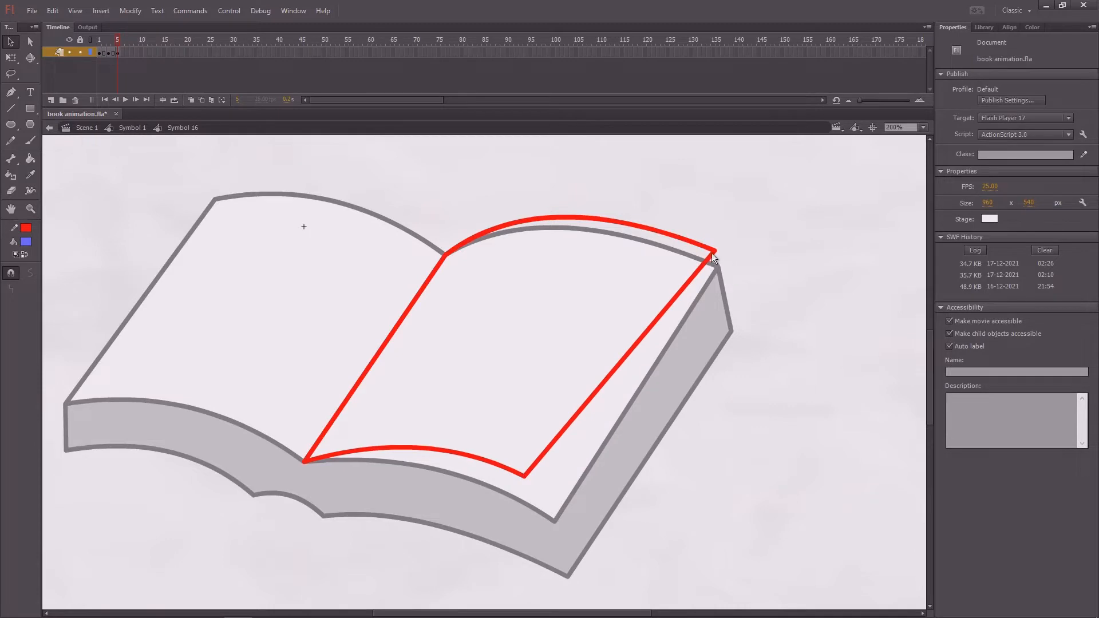
{"action": "left_click_drag", "start_coordinate": [712, 253], "coordinate": [686, 230]}
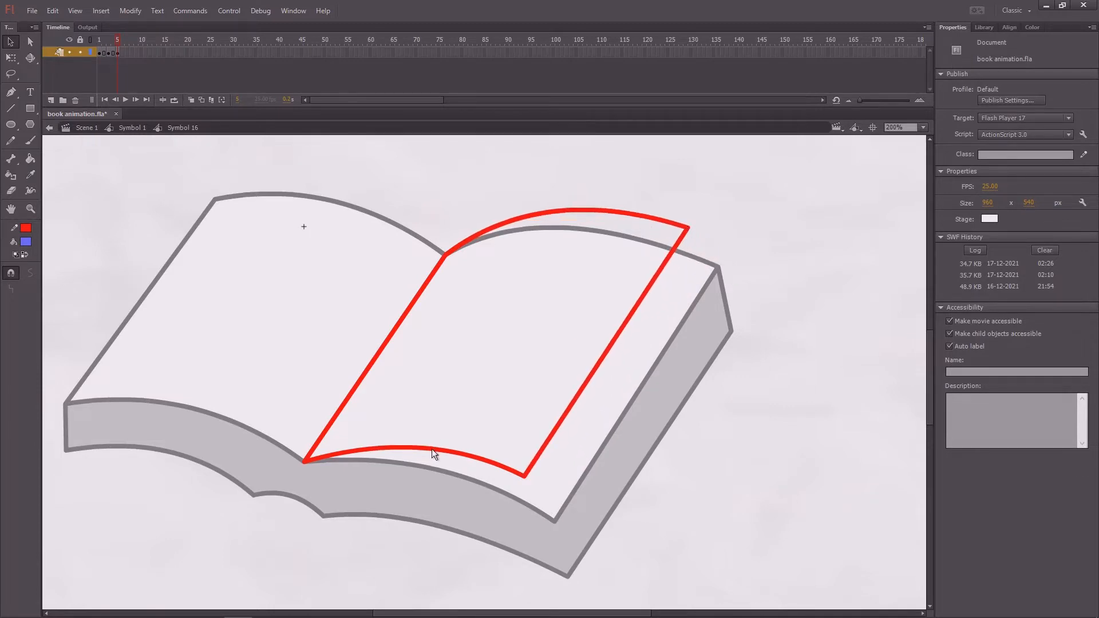
{"action": "left_click_drag", "start_coordinate": [431, 450], "coordinate": [428, 430]}
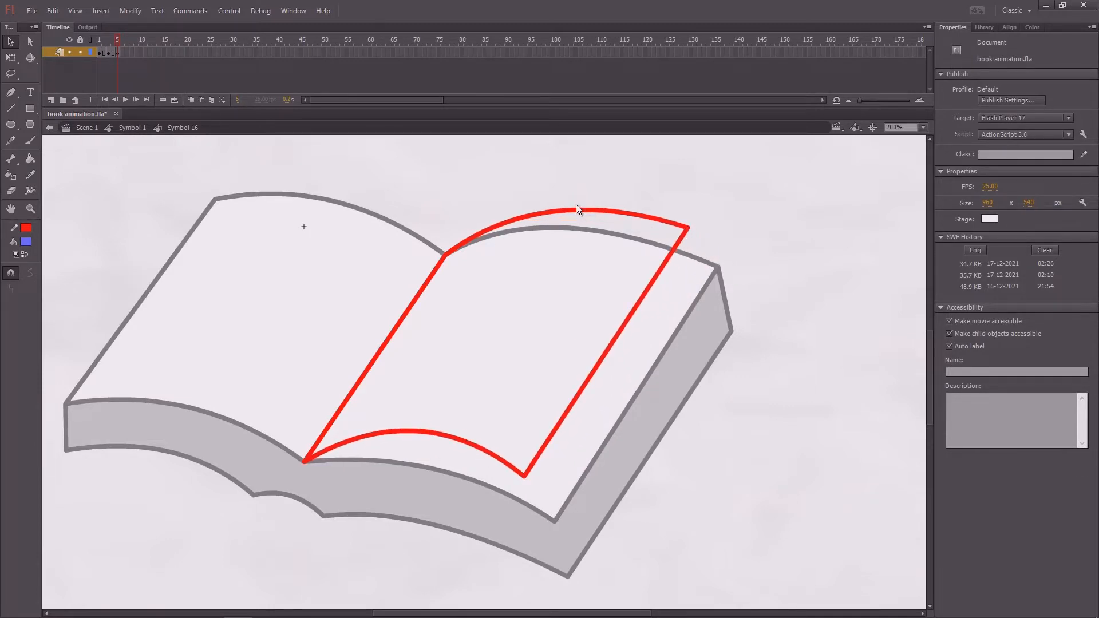
{"action": "left_click_drag", "start_coordinate": [576, 207], "coordinate": [583, 195]}
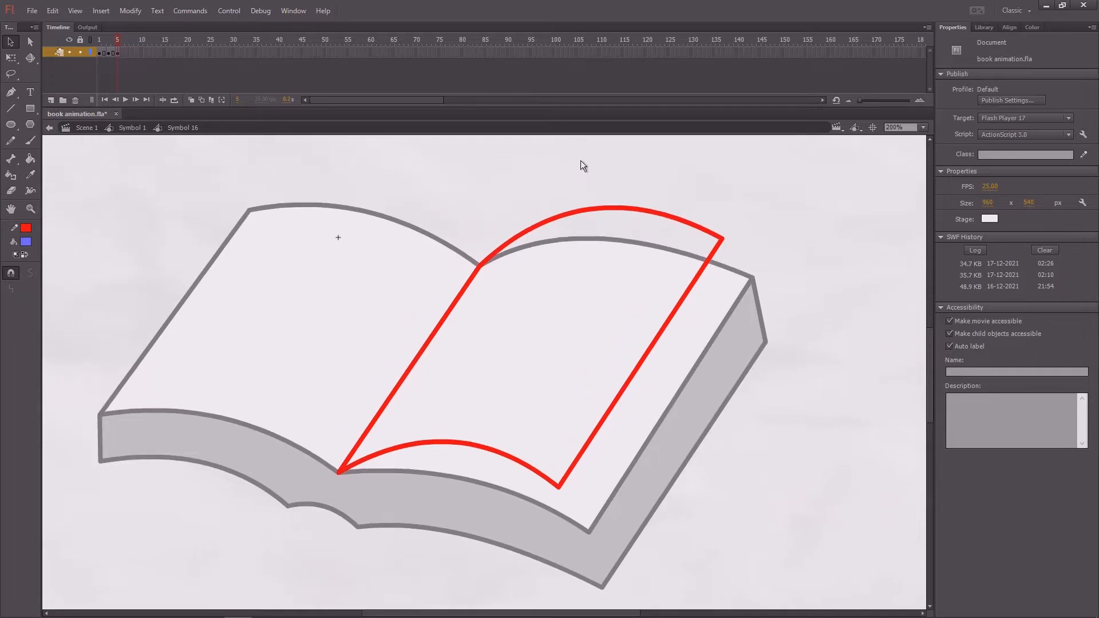
{"action": "key", "text": "ctrl+s"}
- Add a keyframe at frame 7 and raise the page's outer corners toward the spine, arching the lower edge more strongly
{"action": "mouse_move", "coordinate": [118, 41]}
{"action": "left_mouse_down"}
{"action": "mouse_move", "coordinate": [91, 49]}
{"action": "mouse_move", "coordinate": [127, 51]}
{"action": "left_mouse_up"}
{"action": "key", "text": "Return"}
{"action": "left_click_drag", "start_coordinate": [559, 486], "coordinate": [538, 444]}
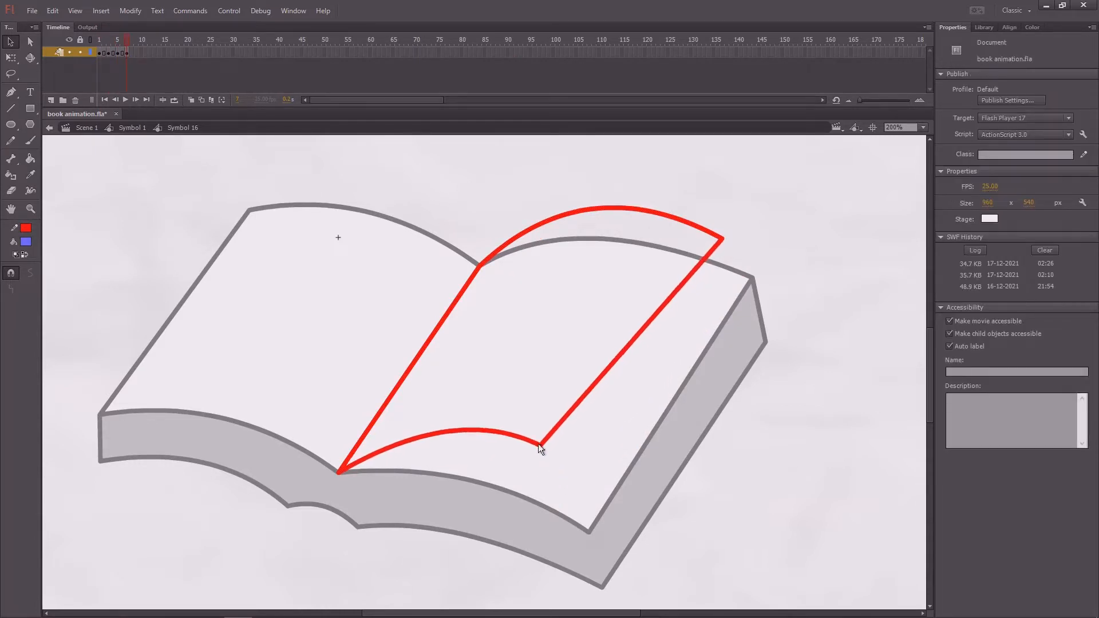
{"action": "left_click_drag", "start_coordinate": [720, 240], "coordinate": [688, 212]}
{"action": "left_click_drag", "start_coordinate": [469, 430], "coordinate": [458, 399]}
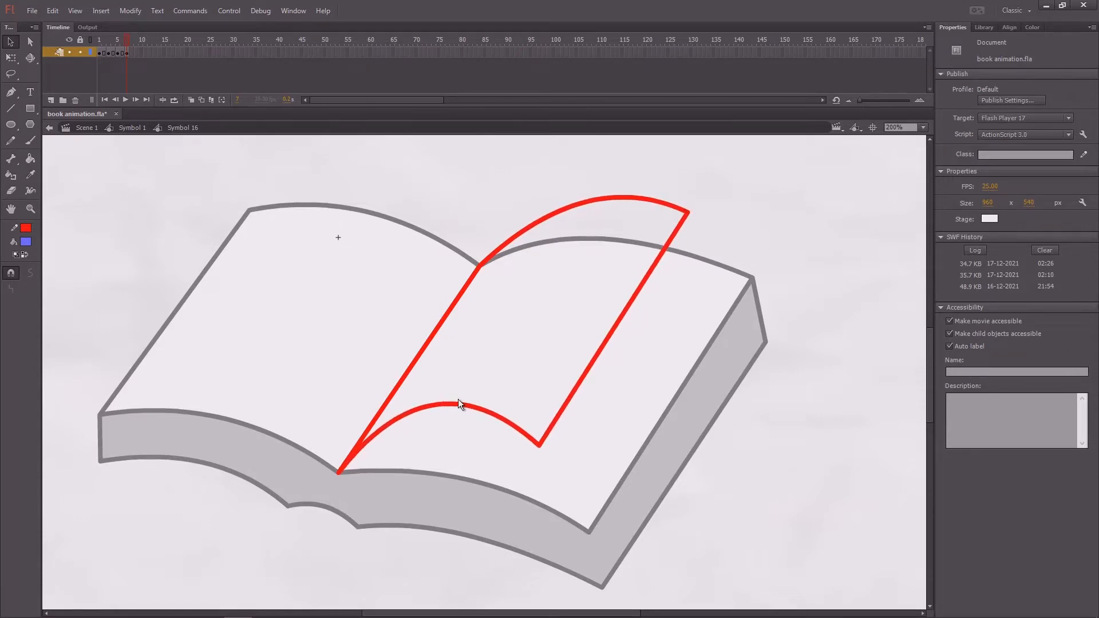
{"action": "left_click_drag", "start_coordinate": [603, 198], "coordinate": [668, 237]}
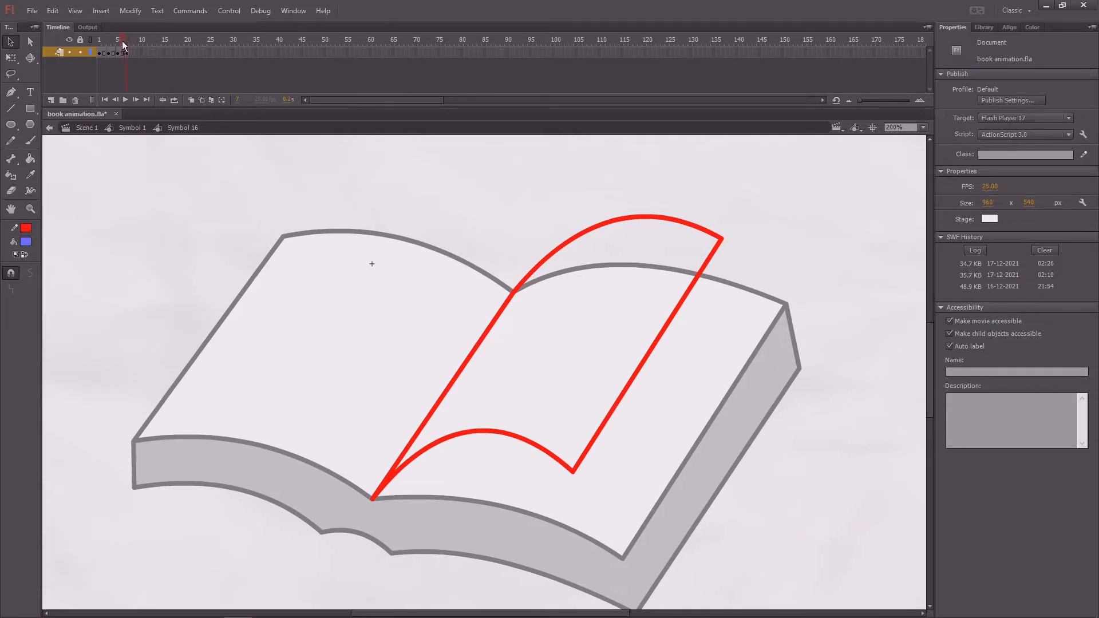
- Add a keyframe at frame 9 and delete the page's upper, outer and lower edges, keeping only the spine line
{"action": "mouse_move", "coordinate": [122, 40]}
{"action": "left_mouse_down"}
{"action": "mouse_move", "coordinate": [94, 54]}
{"action": "mouse_move", "coordinate": [135, 50]}
{"action": "mouse_move", "coordinate": [95, 61]}
{"action": "mouse_move", "coordinate": [133, 56]}
{"action": "left_mouse_up"}
{"action": "key", "text": "F6"}
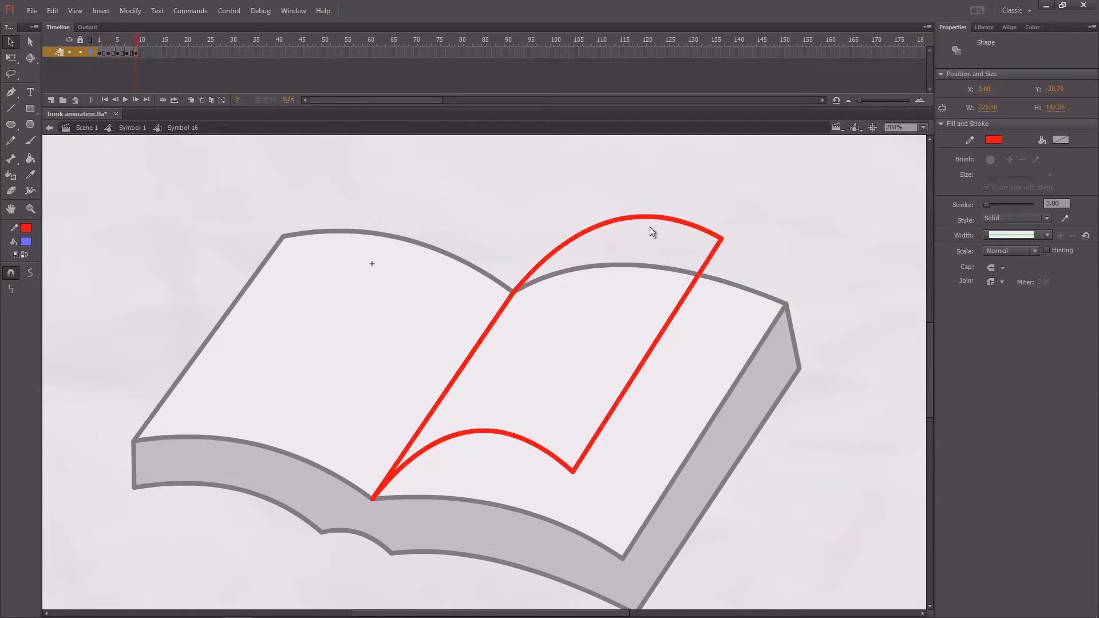
{"action": "left_click", "coordinate": [650, 227]}
{"action": "left_click", "coordinate": [636, 218]}
{"action": "key", "text": "Delete"}
{"action": "left_click", "coordinate": [685, 297]}
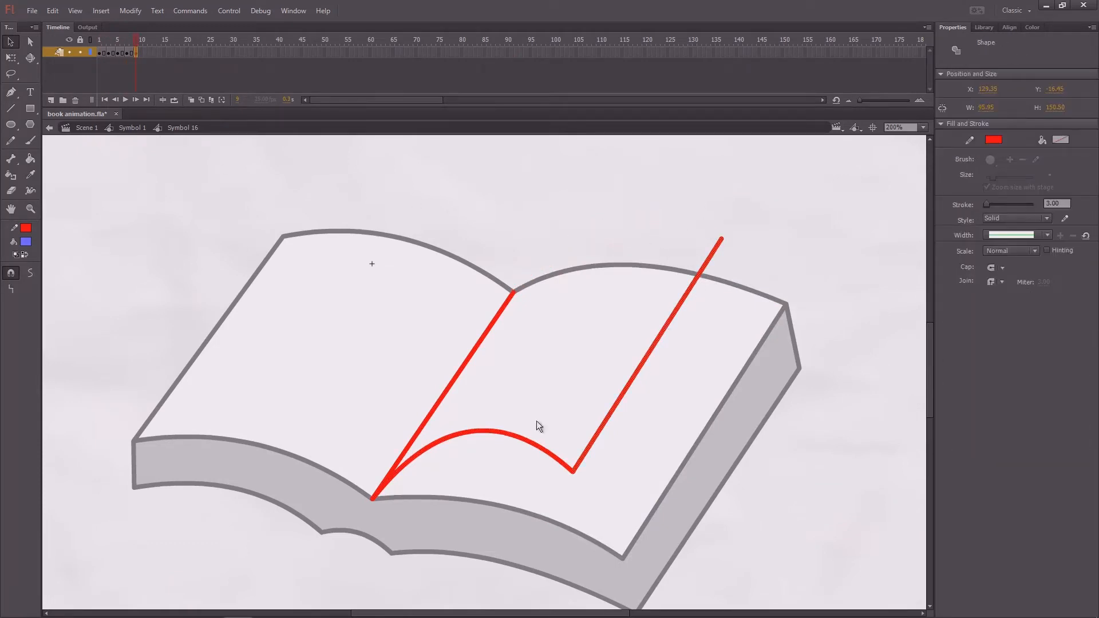
{"action": "key", "text": "Delete"}
{"action": "left_click", "coordinate": [519, 438]}
{"action": "key", "text": "Delete"}
{"action": "scroll", "coordinate": [477, 444], "scroll_direction": "left", "scroll_amount": 2}
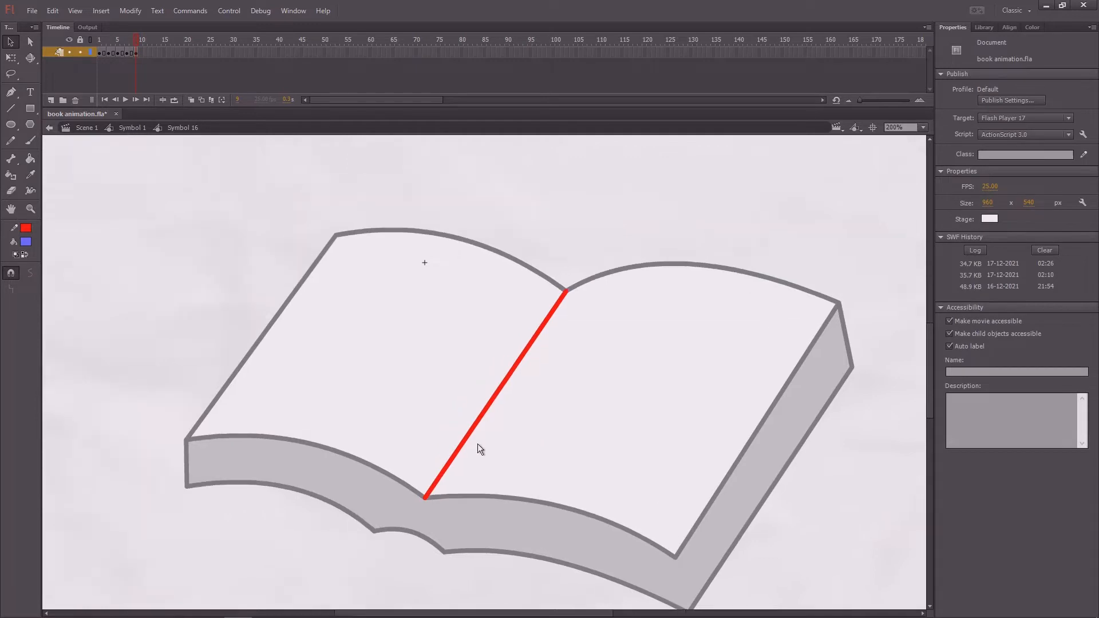
- Draw a line from the spine's lower end over the left page, bend it into a deep curve and refine it with its upper handle
{"action": "key", "text": "n"}
{"action": "left_click_drag", "start_coordinate": [424, 497], "coordinate": [385, 324]}
{"action": "key", "text": "v"}
{"action": "left_click_drag", "start_coordinate": [405, 416], "coordinate": [325, 444]}
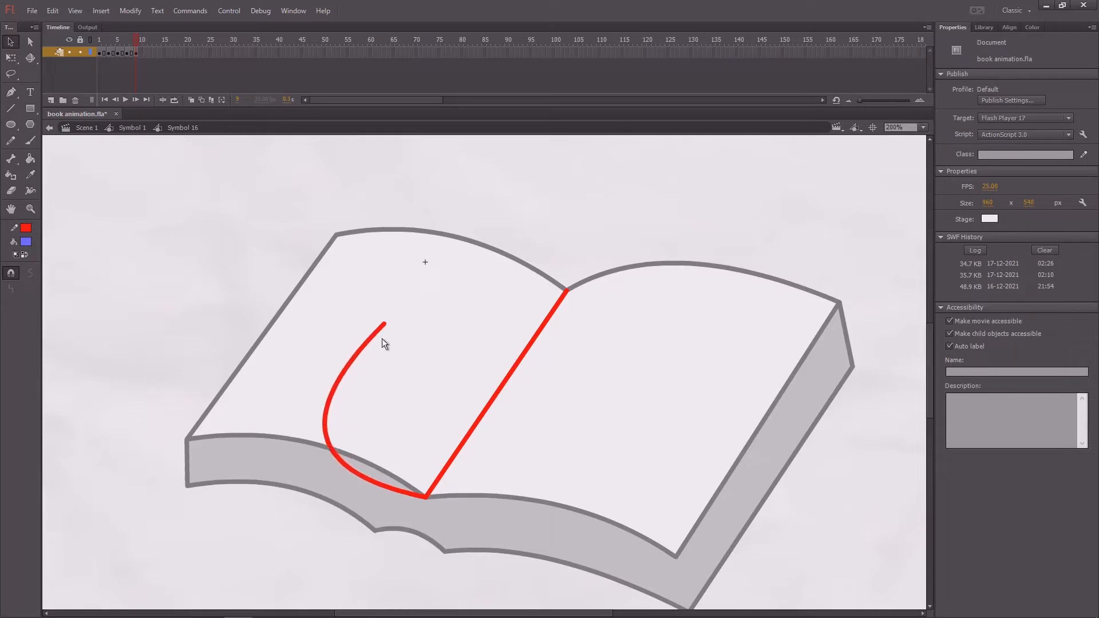
{"action": "key", "text": "a"}
{"action": "left_click_drag", "start_coordinate": [407, 310], "coordinate": [361, 346]}
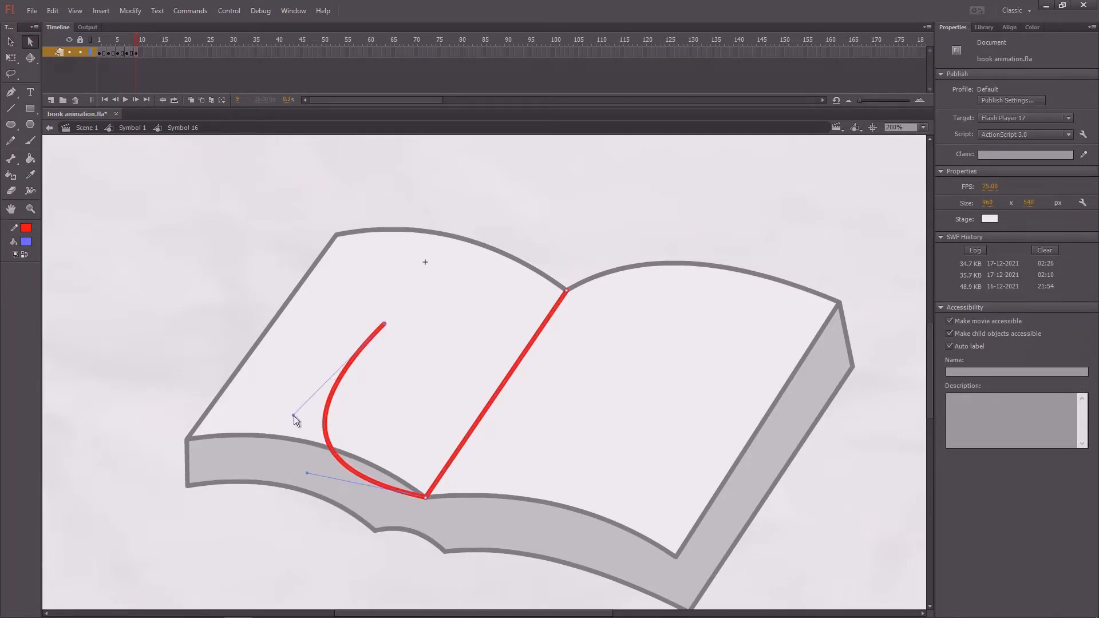
{"action": "left_click_drag", "start_coordinate": [293, 415], "coordinate": [268, 391]}
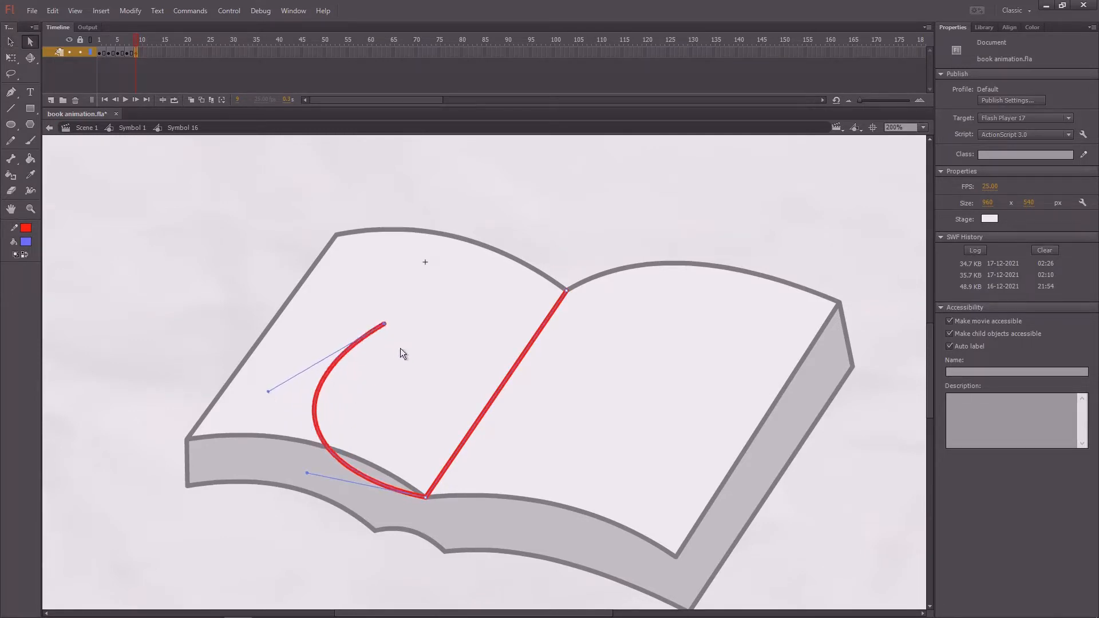
- Rotate the curved line clockwise around the spine's lower end so that it arches over the right page
{"action": "key", "text": "v"}
{"action": "left_click", "coordinate": [378, 328]}
{"action": "key", "text": "q"}
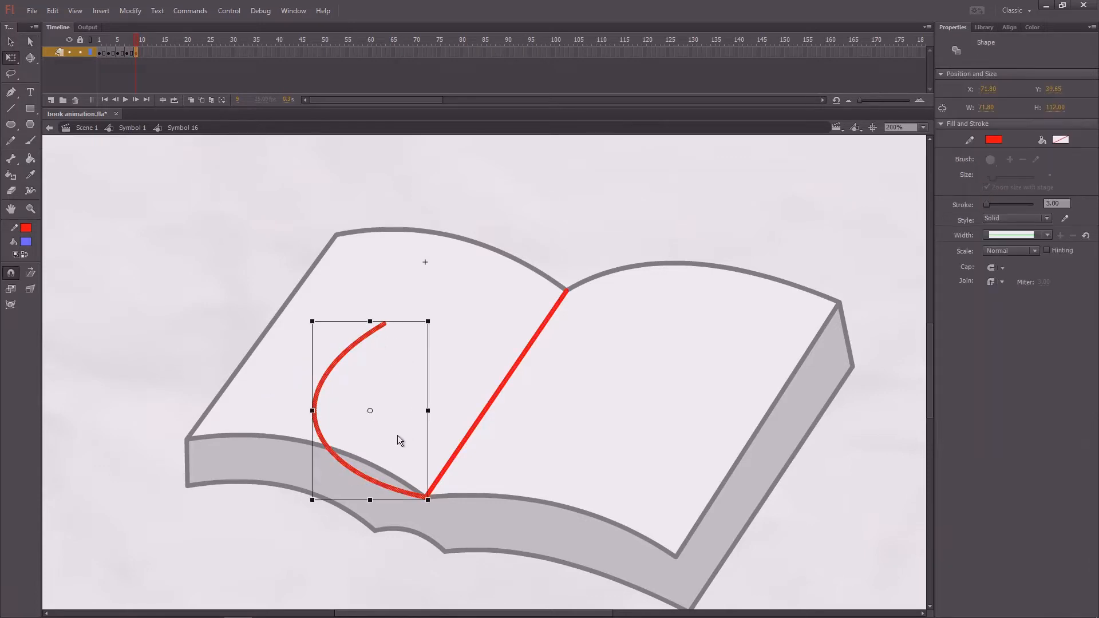
{"action": "left_click_drag", "start_coordinate": [421, 486], "coordinate": [427, 498]}
{"action": "left_click_drag", "start_coordinate": [434, 321], "coordinate": [595, 448]}
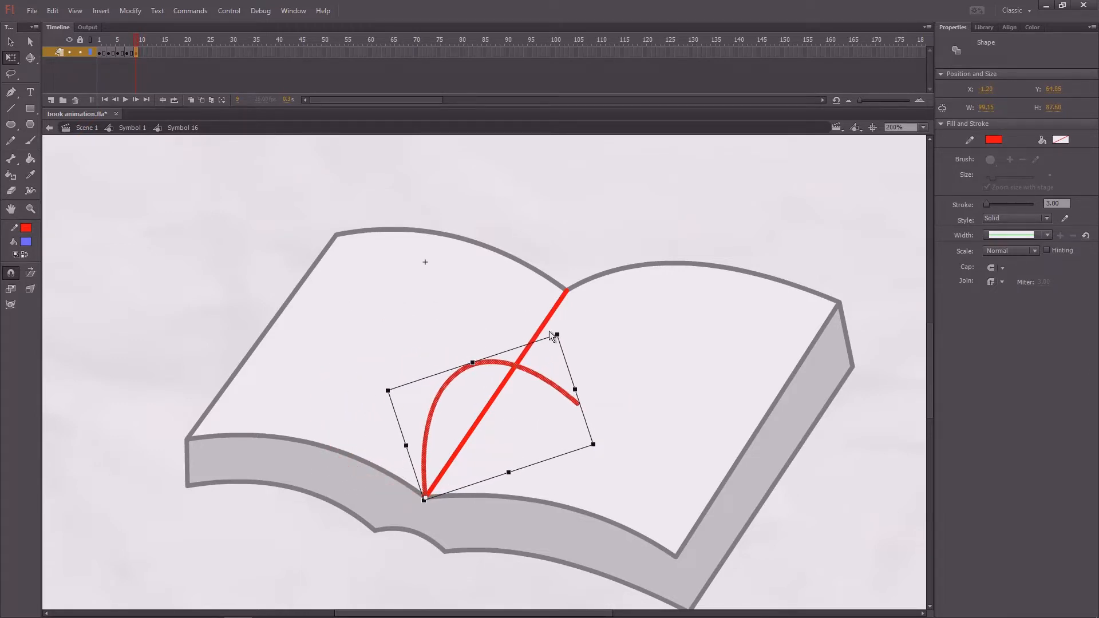
- Duplicate the curved line and attach the copy to the spine's upper end
{"action": "key", "text": "ctrl+d"}
{"action": "key", "text": "v"}
{"action": "left_click_drag", "start_coordinate": [523, 373], "coordinate": [659, 161]}
{"action": "left_click", "coordinate": [737, 244]}
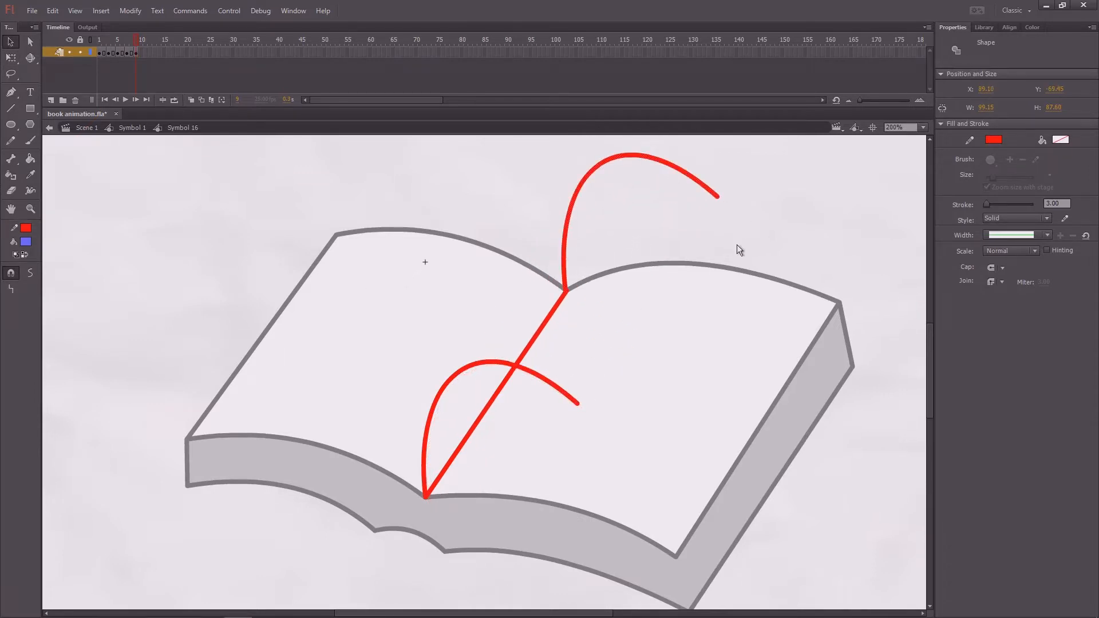
- Draw a straight outer edge between the two curves' free ends and a parallel fold line joining their bulging sides
{"action": "key", "text": "n"}
{"action": "left_click_drag", "start_coordinate": [702, 227], "coordinate": [565, 427]}
{"action": "key", "text": "v"}
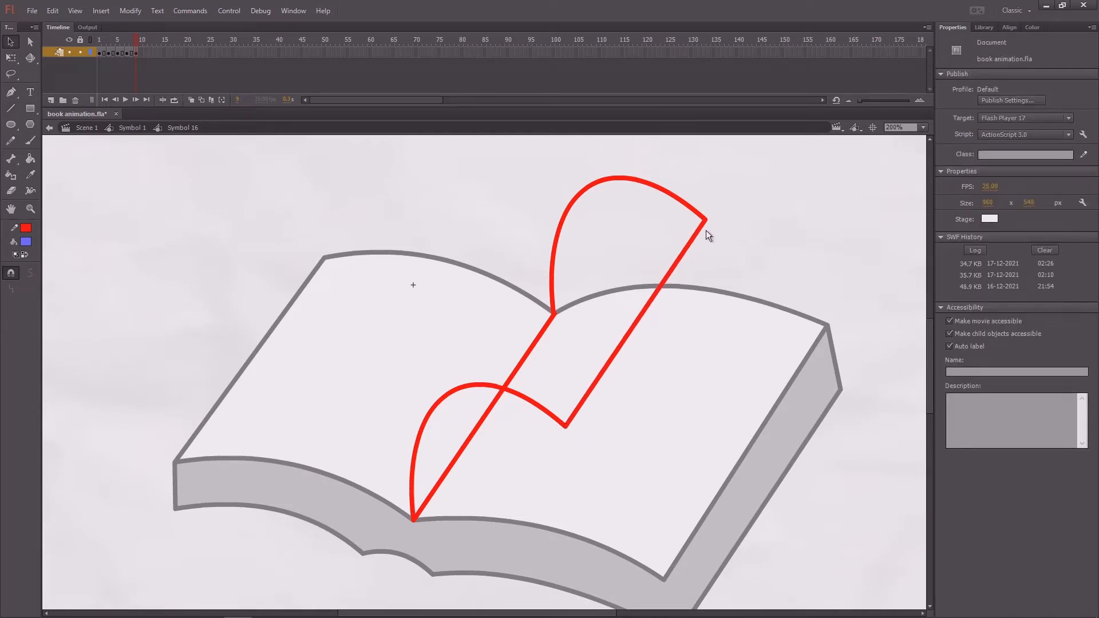
{"action": "key", "text": "n"}
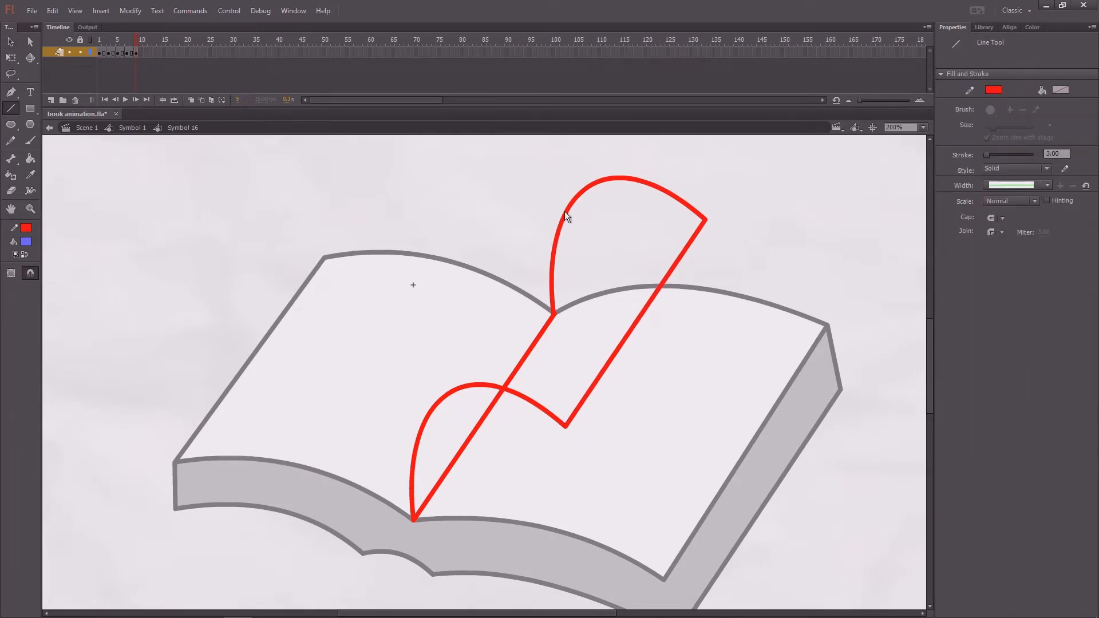
{"action": "left_click_drag", "start_coordinate": [565, 210], "coordinate": [424, 413]}
{"action": "left_click_drag", "start_coordinate": [585, 299], "coordinate": [558, 330]}
{"action": "key", "text": "v"}
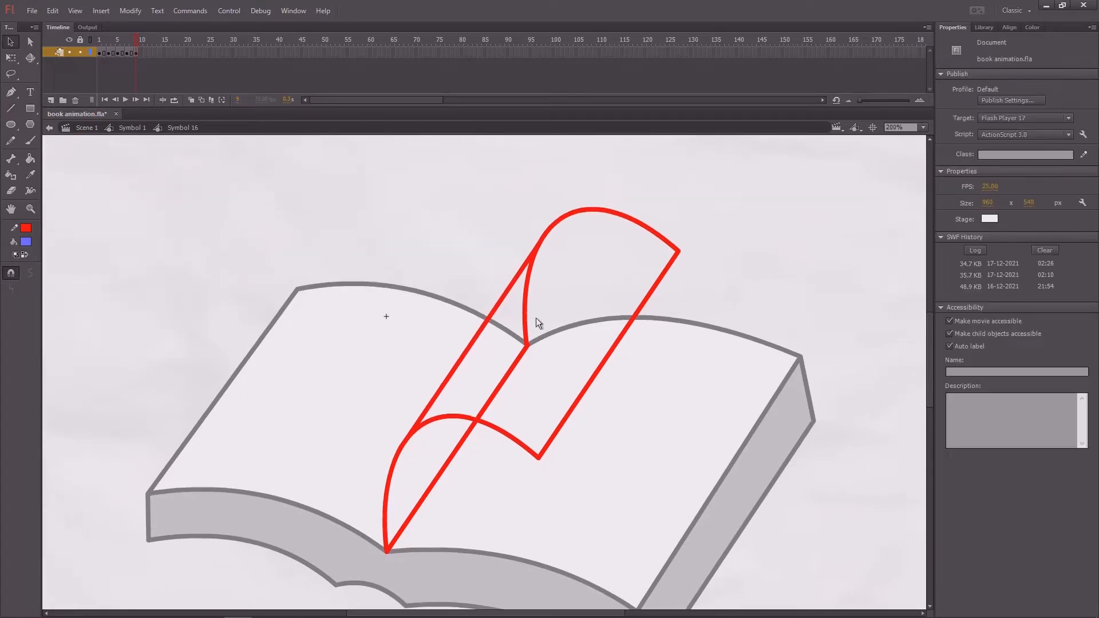
- Delete the upper curve's segment near the spine and the upper section of the red spine line that the folded page hides
{"action": "left_click", "coordinate": [529, 321]}
{"action": "key", "text": "Delete"}
{"action": "left_click", "coordinate": [520, 355]}
{"action": "key", "text": "Delete"}
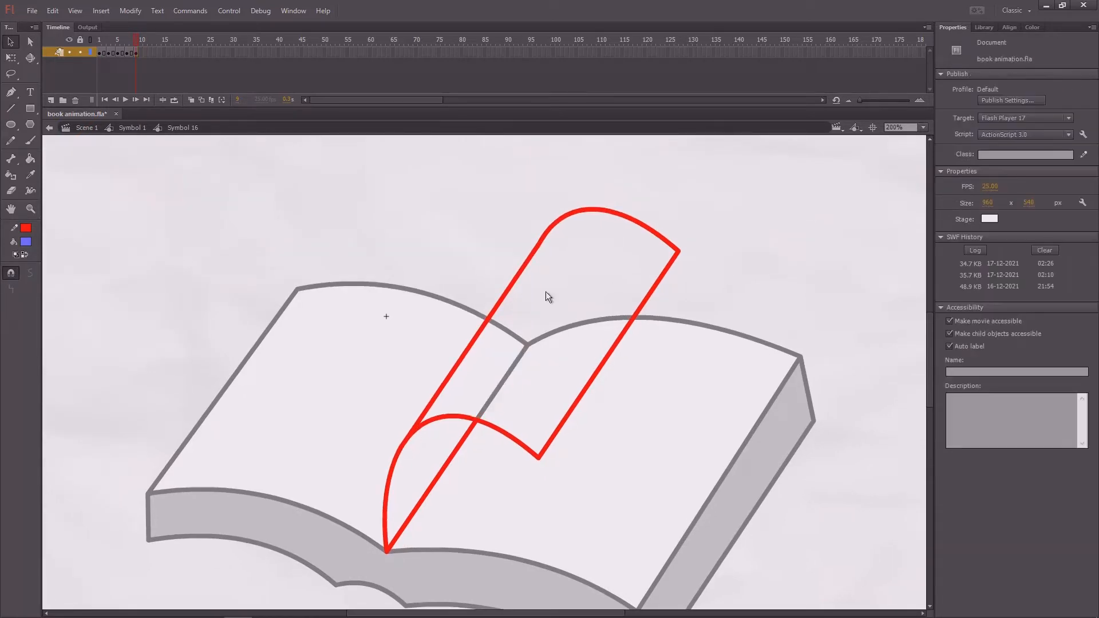
{"action": "left_click_drag", "start_coordinate": [392, 214], "coordinate": [413, 205]}
- Add a keyframe at frame 11 and delete the page's outer edge, the upper curve and the lower curve's end beyond the spine
{"action": "mouse_move", "coordinate": [135, 44]}
{"action": "left_mouse_down"}
{"action": "mouse_move", "coordinate": [145, 39]}
{"action": "mouse_move", "coordinate": [94, 55]}
{"action": "mouse_move", "coordinate": [142, 53]}
{"action": "left_mouse_up"}
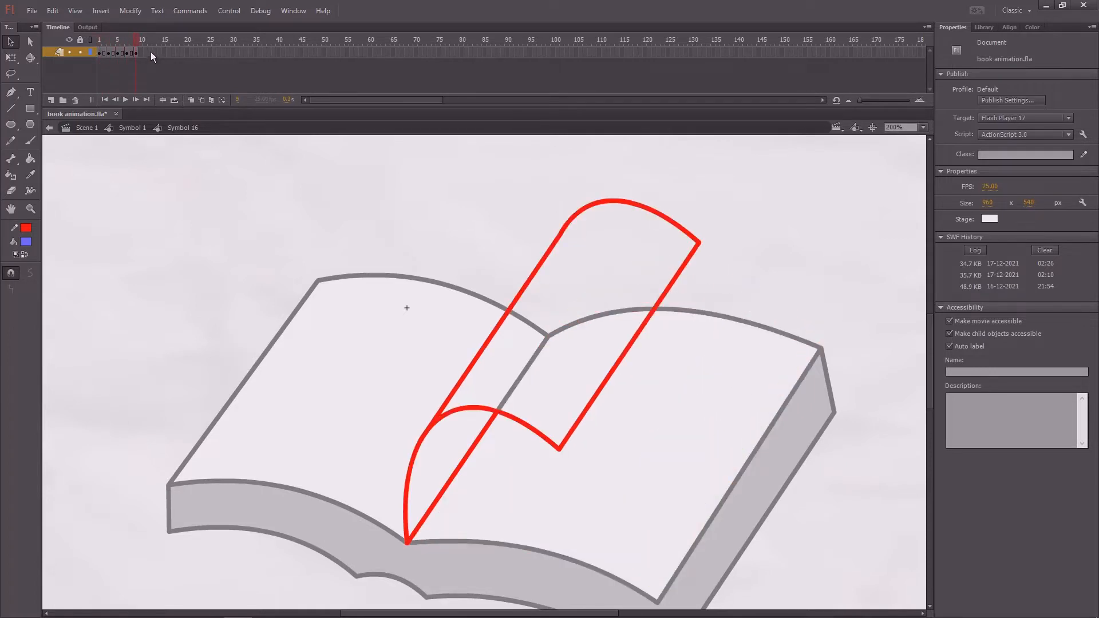
{"action": "key", "text": "F6"}
{"action": "left_click", "coordinate": [576, 396]}
{"action": "left_click", "coordinate": [551, 444]}
{"action": "key", "text": "Delete"}
{"action": "left_click", "coordinate": [638, 334]}
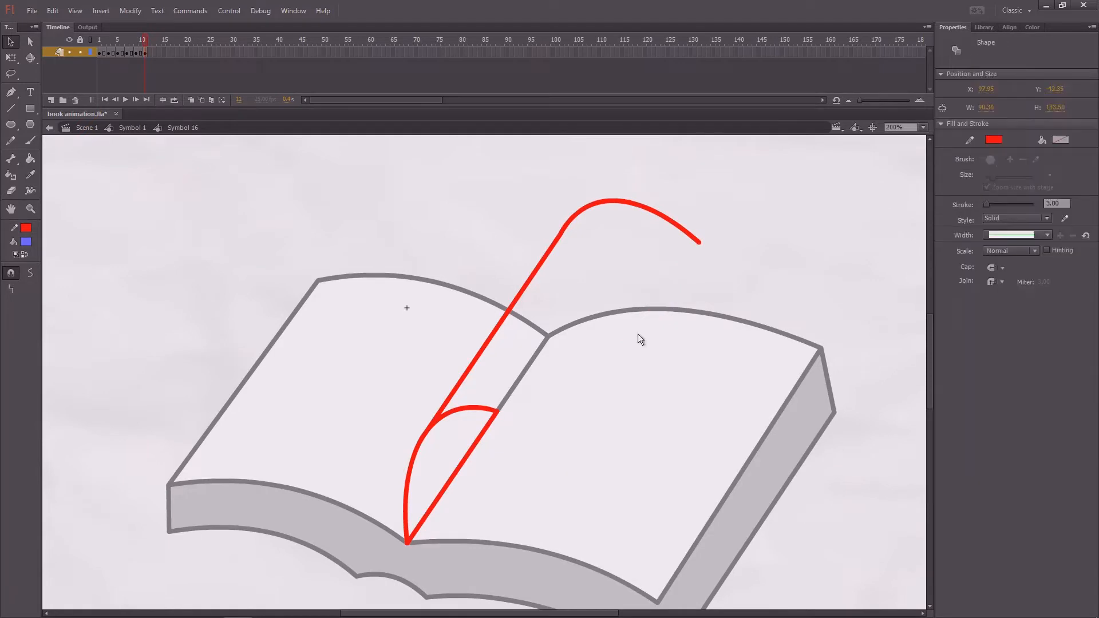
{"action": "key", "text": "Delete"}
{"action": "left_click", "coordinate": [660, 216]}
{"action": "key", "text": "Delete"}
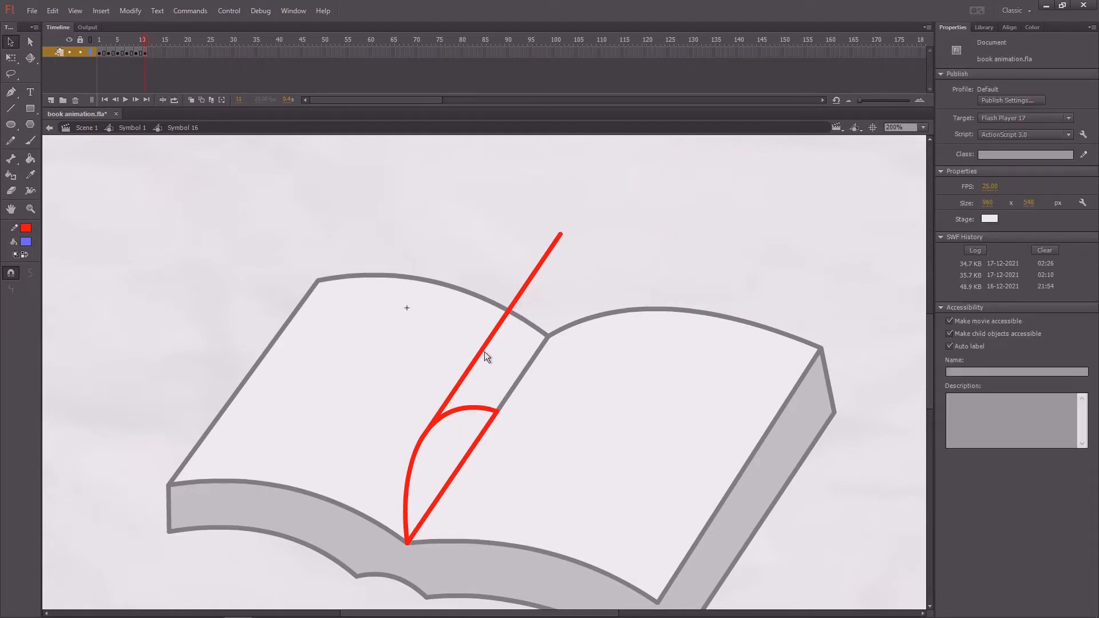
- Delete the fold line and the remaining lower curve, and extend the red spine line back to the spine's upper end
{"action": "left_click", "coordinate": [489, 387]}
{"action": "key", "text": "Delete"}
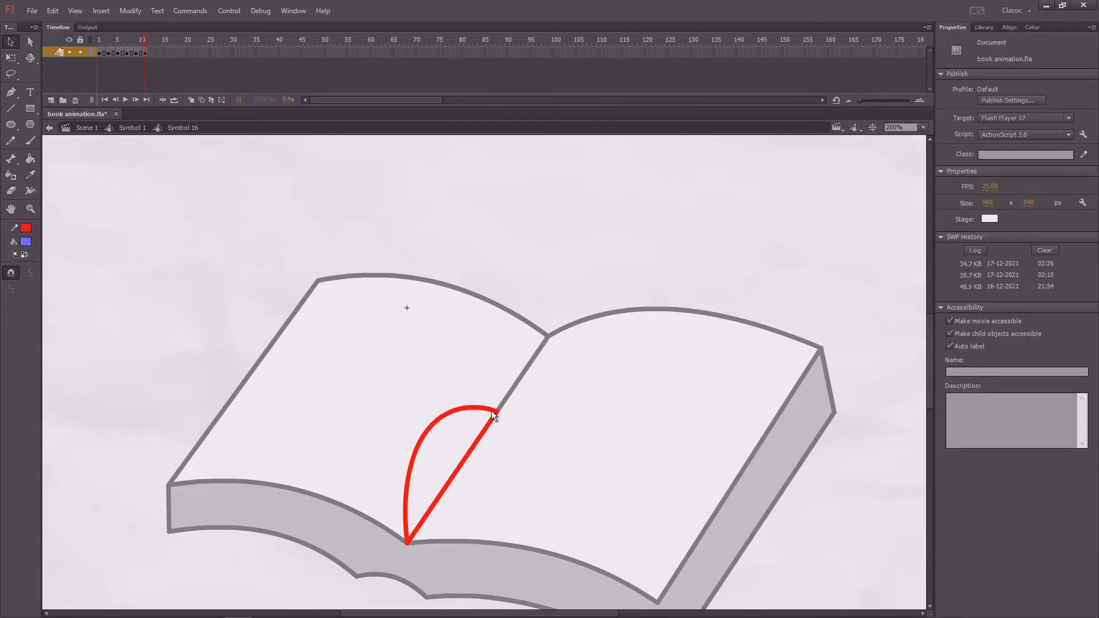
{"action": "left_click", "coordinate": [491, 410]}
{"action": "key", "text": "Delete"}
{"action": "left_click_drag", "start_coordinate": [498, 413], "coordinate": [550, 374]}
- Draw a line from the spine's lower end over the left page, bend it into a deep curve and refine its upper handle
{"action": "key", "text": "n"}
{"action": "left_click_drag", "start_coordinate": [488, 495], "coordinate": [413, 322]}
{"action": "key", "text": "v"}
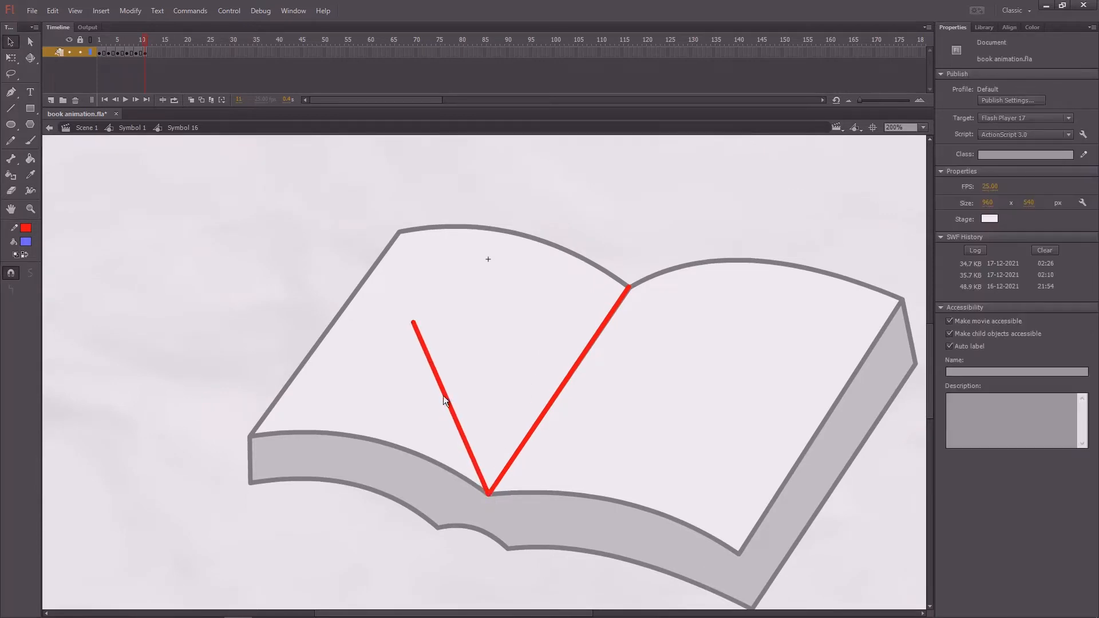
{"action": "left_click_drag", "start_coordinate": [444, 396], "coordinate": [361, 441]}
{"action": "key", "text": "a"}
{"action": "left_click_drag", "start_coordinate": [439, 309], "coordinate": [398, 350]}
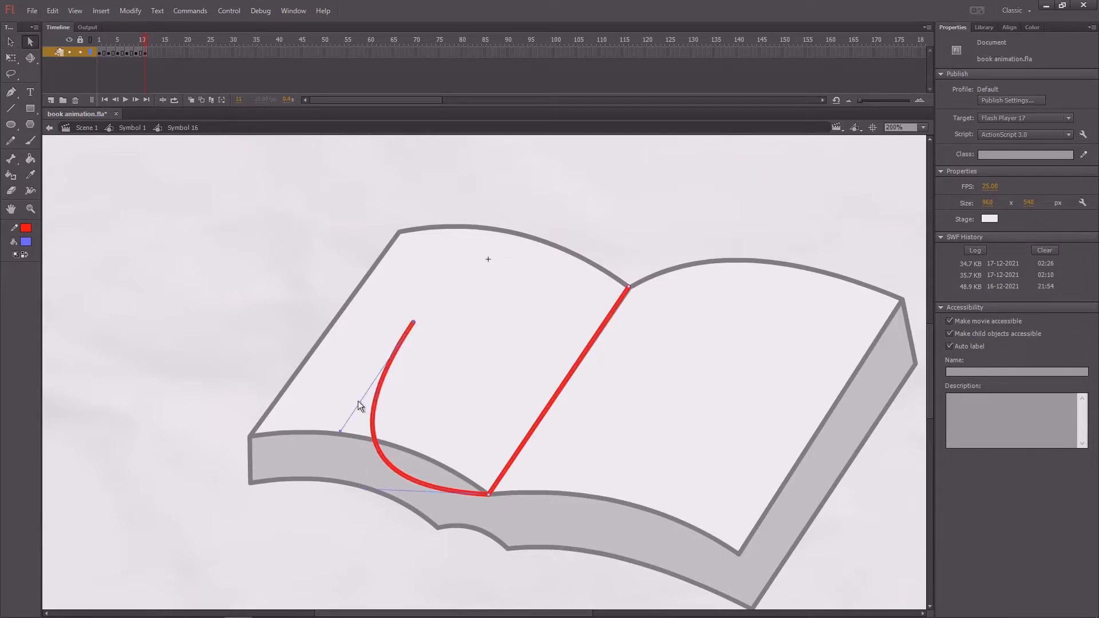
{"action": "left_click_drag", "start_coordinate": [340, 432], "coordinate": [351, 400]}
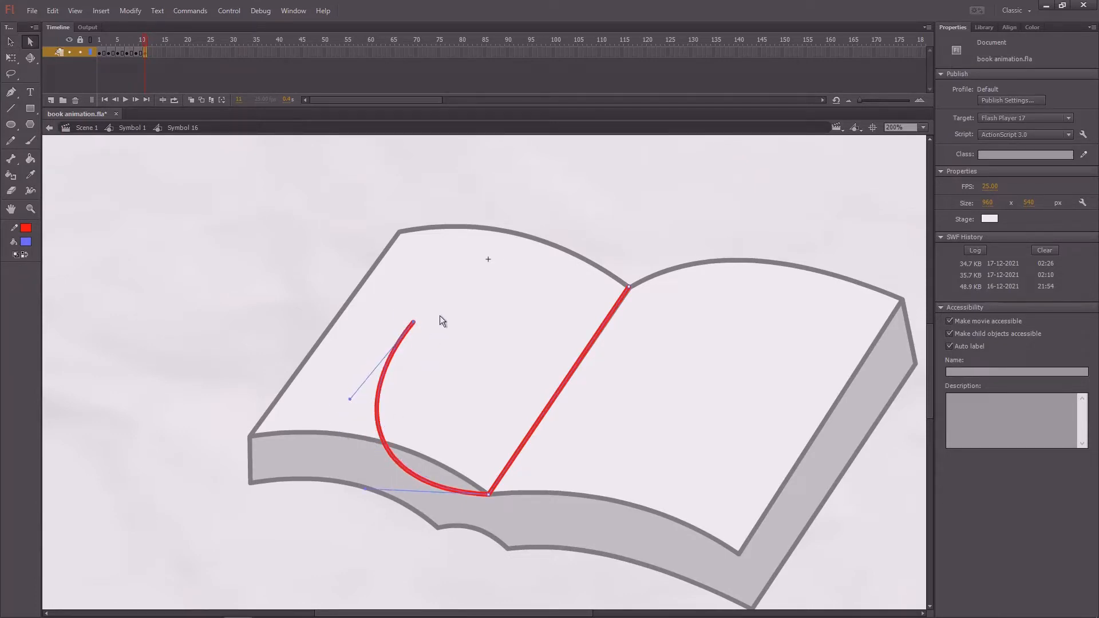
- Move the curve's pivot to the spine's lower end and rotate the curve clockwise until its tip crosses over the right page
{"action": "key", "text": "q"}
{"action": "left_click", "coordinate": [407, 331]}
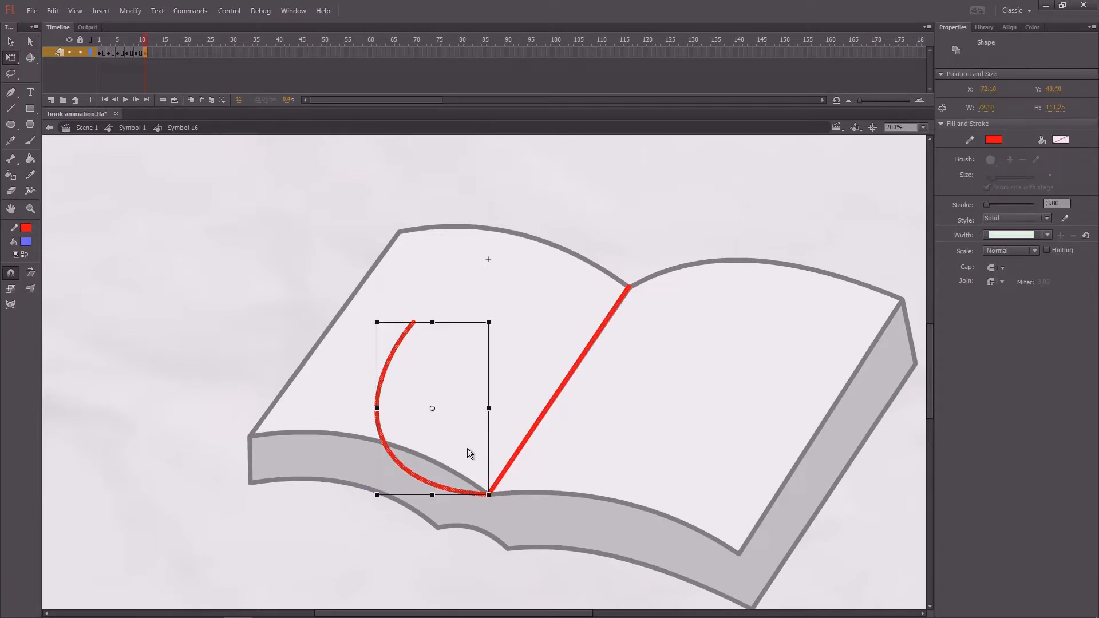
{"action": "left_click_drag", "start_coordinate": [432, 408], "coordinate": [488, 495]}
{"action": "left_click_drag", "start_coordinate": [499, 322], "coordinate": [653, 428]}
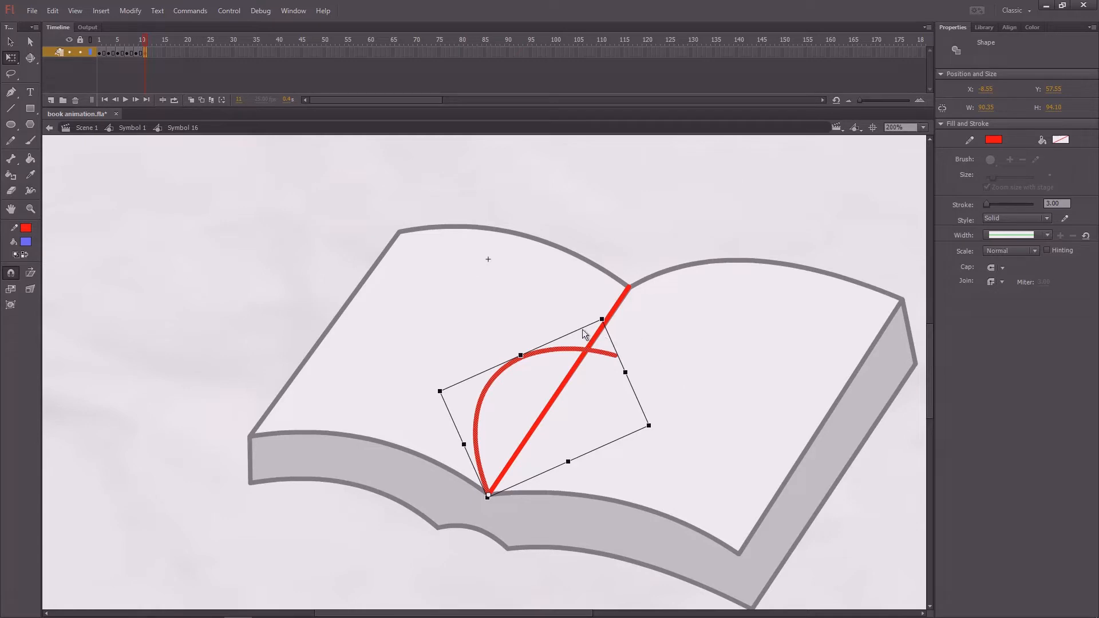
- Duplicate the rotated curve and align the copy precisely with the spine's upper end
{"action": "key", "text": "ctrl+d"}
{"action": "left_click_drag", "start_coordinate": [573, 356], "coordinate": [707, 144]}
{"action": "left_click_drag", "start_coordinate": [699, 209], "coordinate": [644, 264]}
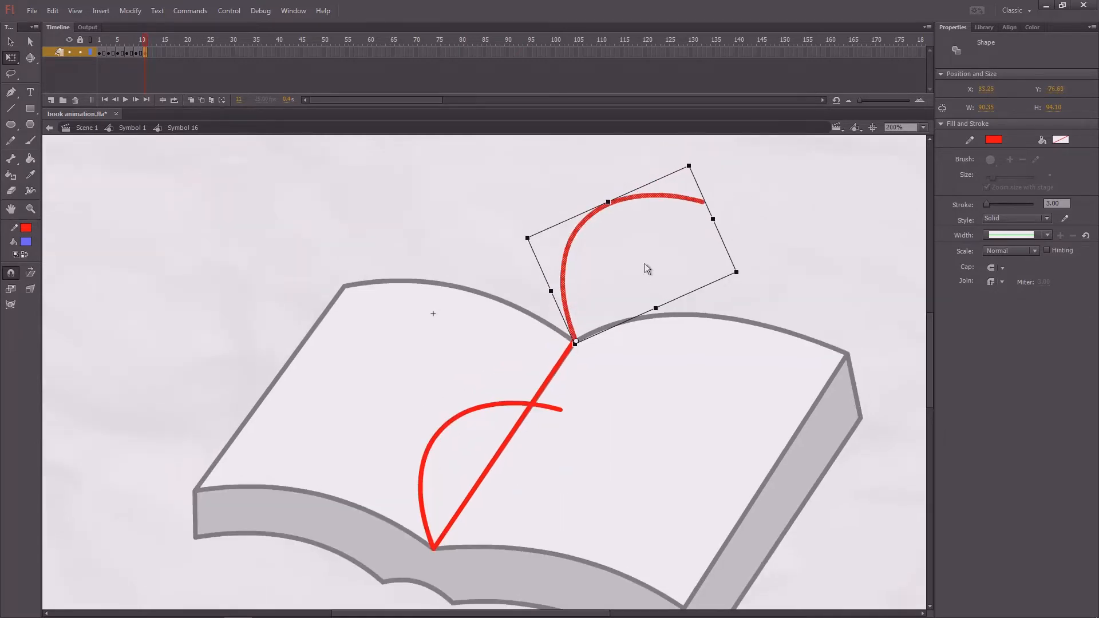
{"action": "left_click_drag", "start_coordinate": [649, 199], "coordinate": [646, 200]}
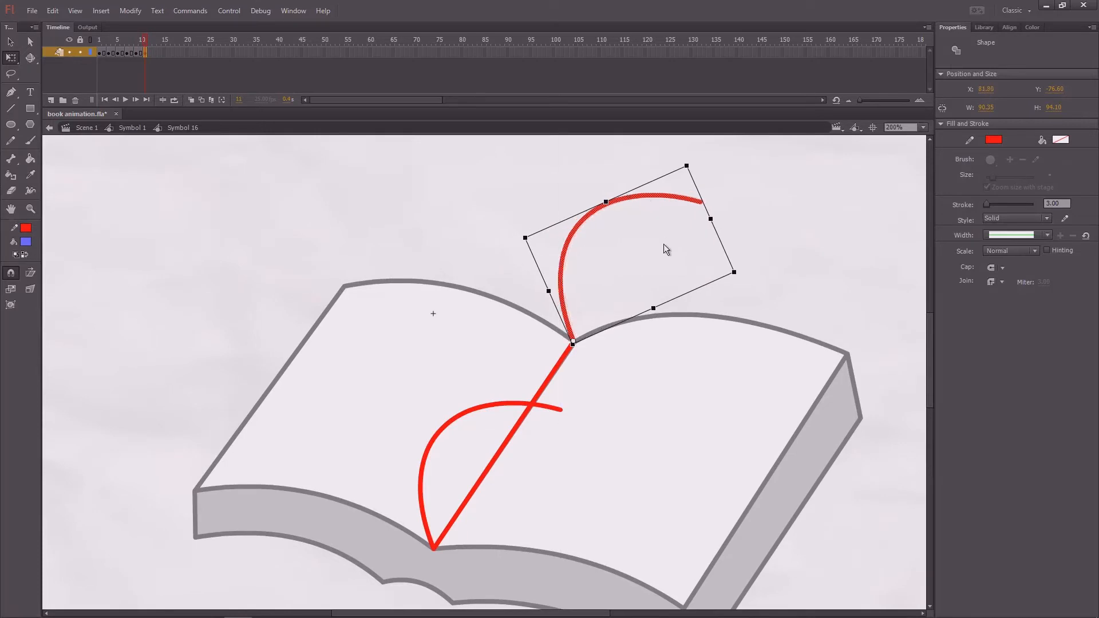
{"action": "left_click", "coordinate": [749, 243]}
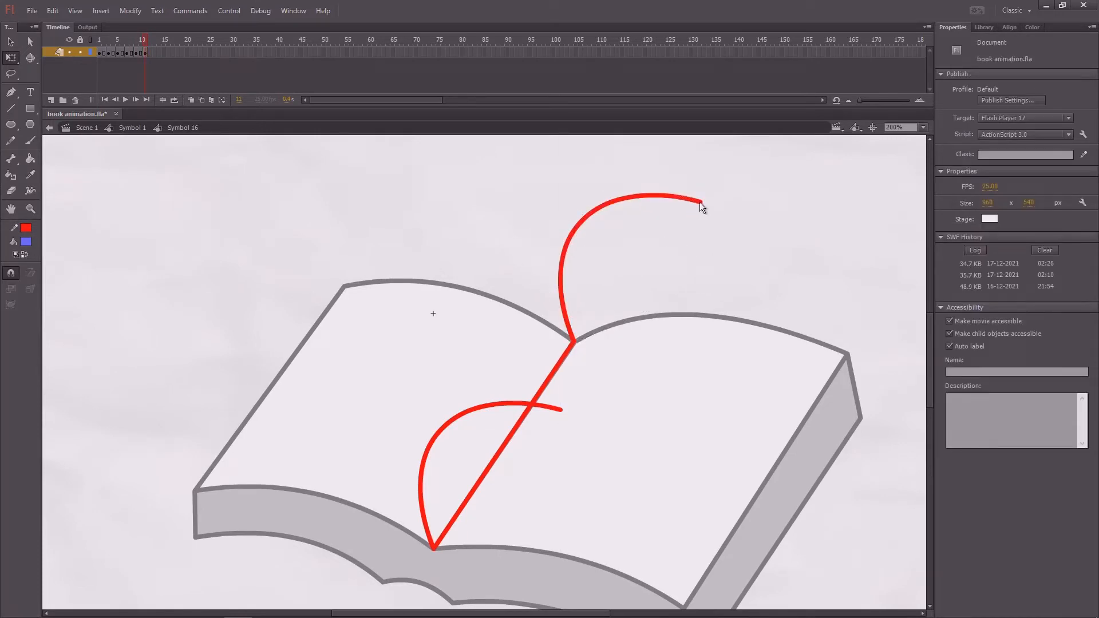
- Join the free ends of both arched curves with a straight line and connect their bulges with a parallel fold line
{"action": "left_click_drag", "start_coordinate": [700, 202], "coordinate": [561, 410]}
{"action": "key", "text": "n"}
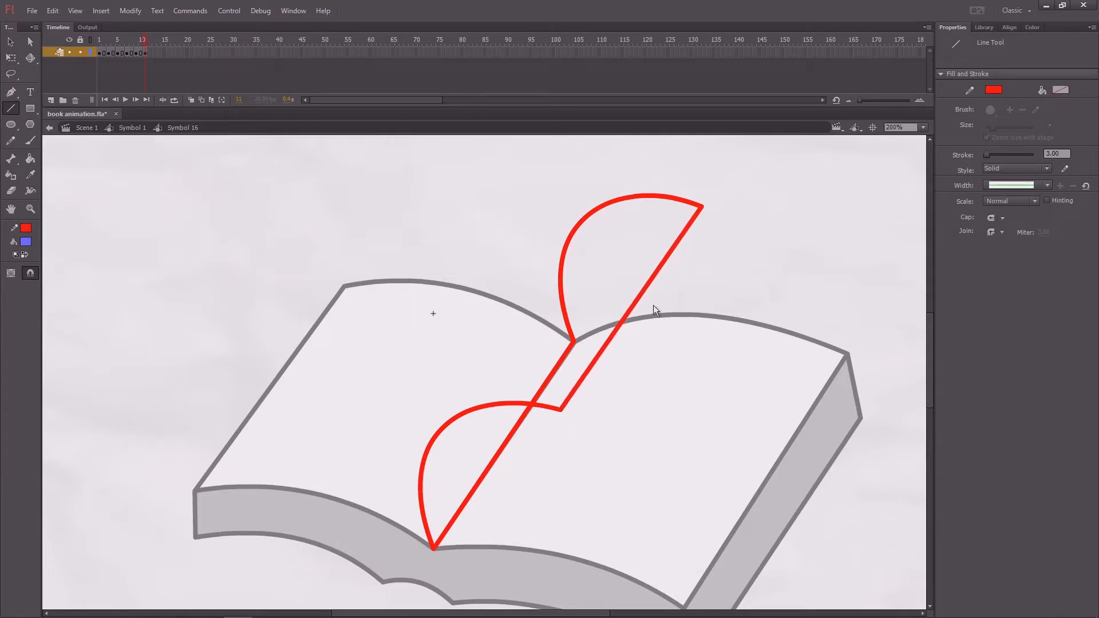
{"action": "mouse_move", "coordinate": [568, 239]}
{"action": "left_mouse_down"}
{"action": "mouse_move", "coordinate": [440, 416]}
{"action": "mouse_move", "coordinate": [442, 434]}
{"action": "left_mouse_up"}
{"action": "key", "text": "v"}
- Remove the hidden lines behind the fold: the upper curve's lower segment and the spine's upper section
{"action": "left_click", "coordinate": [565, 317]}
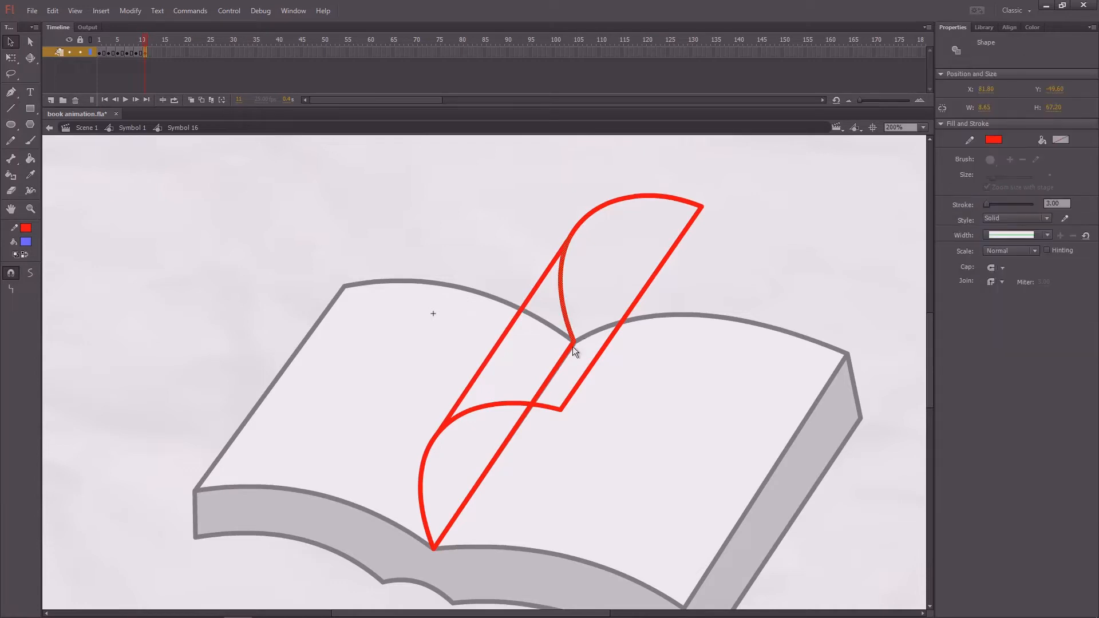
{"action": "key", "text": "Delete"}
{"action": "left_click", "coordinate": [614, 338]}
{"action": "left_click_drag", "start_coordinate": [483, 176], "coordinate": [469, 197]}
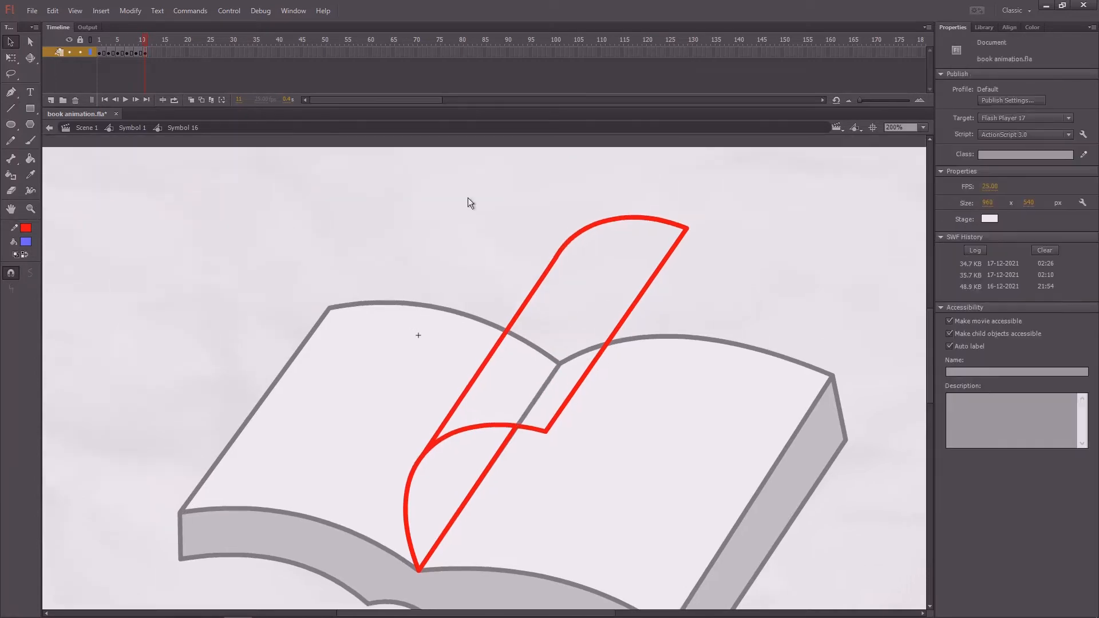
- Add a keyframe at frame 13 and delete the page's fold line, outer edge and upper curve
{"action": "mouse_move", "coordinate": [158, 39]}
{"action": "left_mouse_down"}
{"action": "mouse_move", "coordinate": [118, 57]}
{"action": "mouse_move", "coordinate": [149, 53]}
{"action": "left_mouse_up"}
{"action": "key", "text": "F6"}
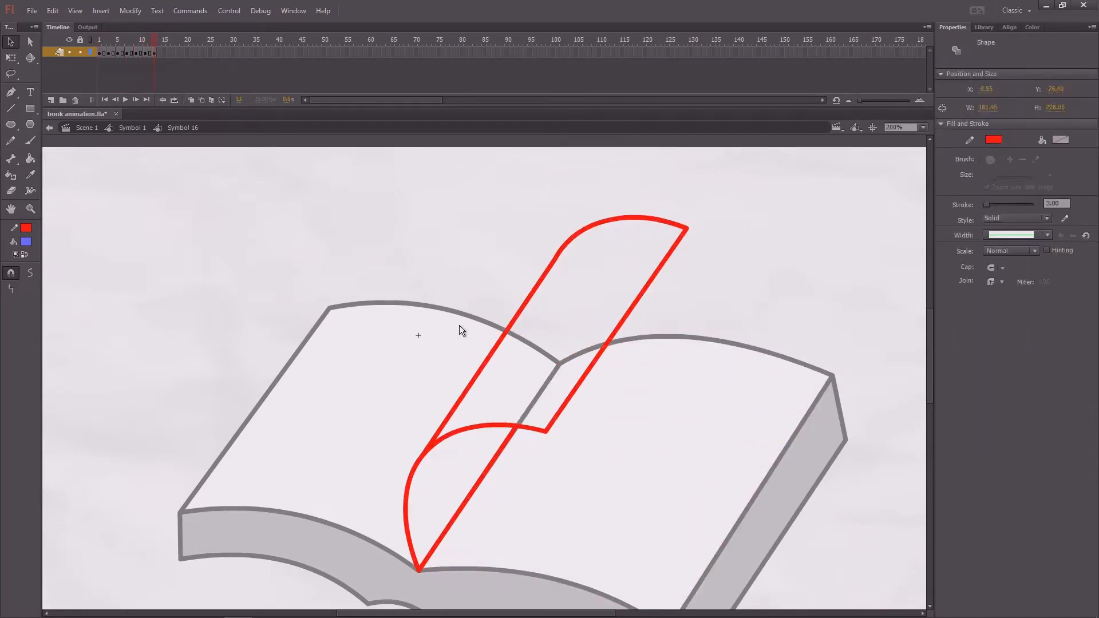
{"action": "left_click", "coordinate": [459, 333]}
{"action": "left_click", "coordinate": [456, 409]}
{"action": "key", "text": "Delete"}
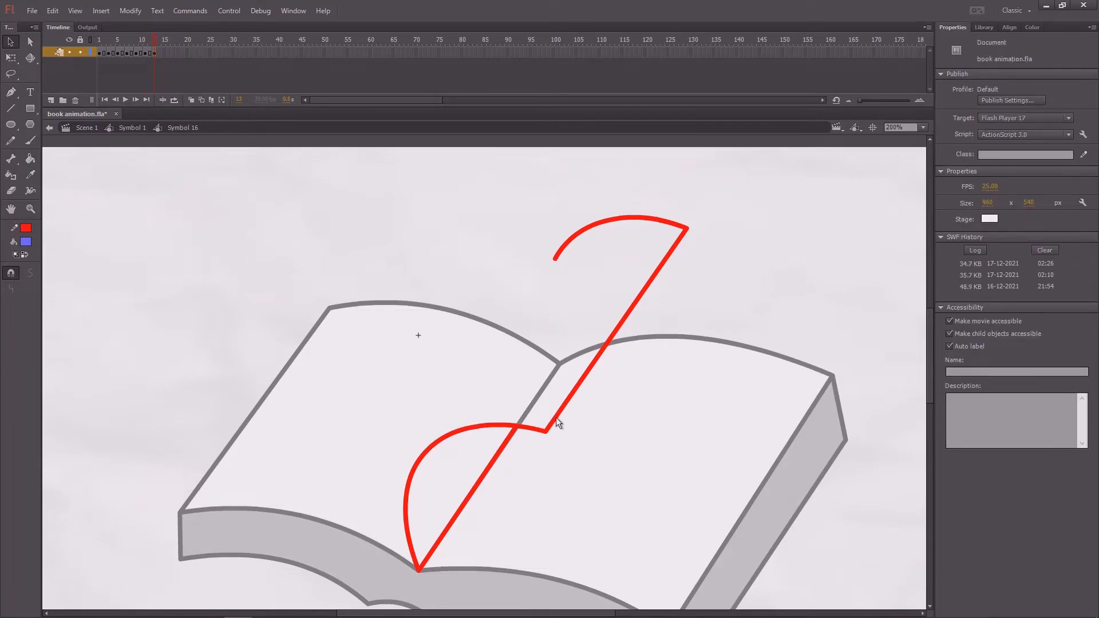
{"action": "left_click", "coordinate": [554, 423]}
{"action": "key", "text": "Delete"}
{"action": "mouse_move", "coordinate": [728, 190]}
{"action": "left_mouse_down"}
{"action": "mouse_move", "coordinate": [559, 275]}
{"action": "mouse_move", "coordinate": [540, 309]}
{"action": "left_mouse_up"}
{"action": "key", "text": "Delete"}
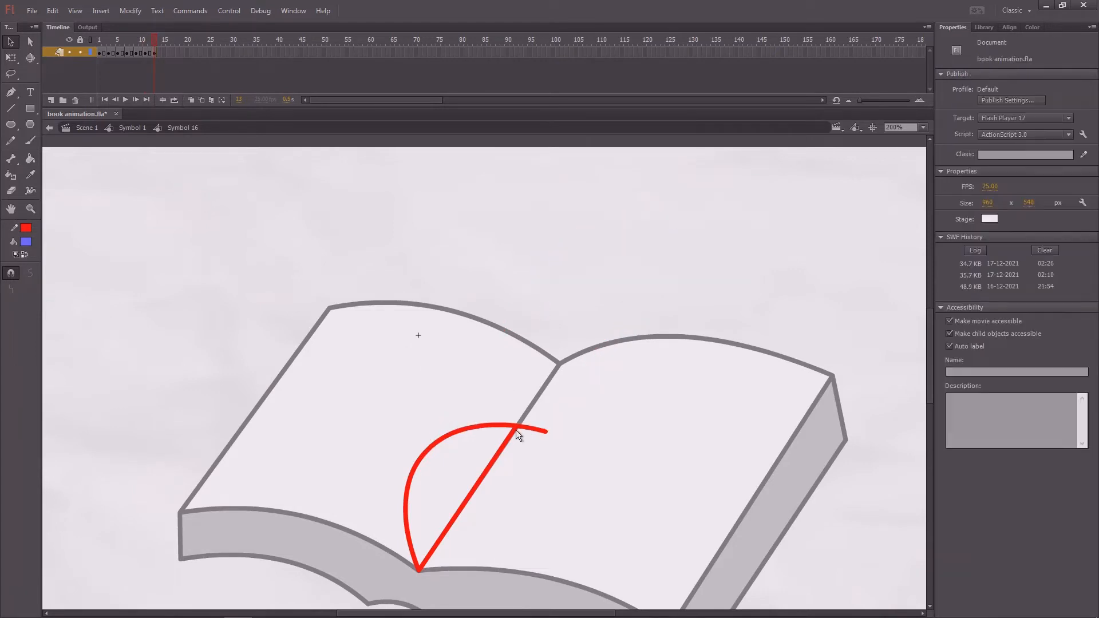
- Delete both pieces of the lower curve and stretch the remaining red line up to the spine's upper end
{"action": "left_click", "coordinate": [521, 428]}
{"action": "key", "text": "Delete"}
{"action": "left_click", "coordinate": [502, 427]}
{"action": "key", "text": "Delete"}
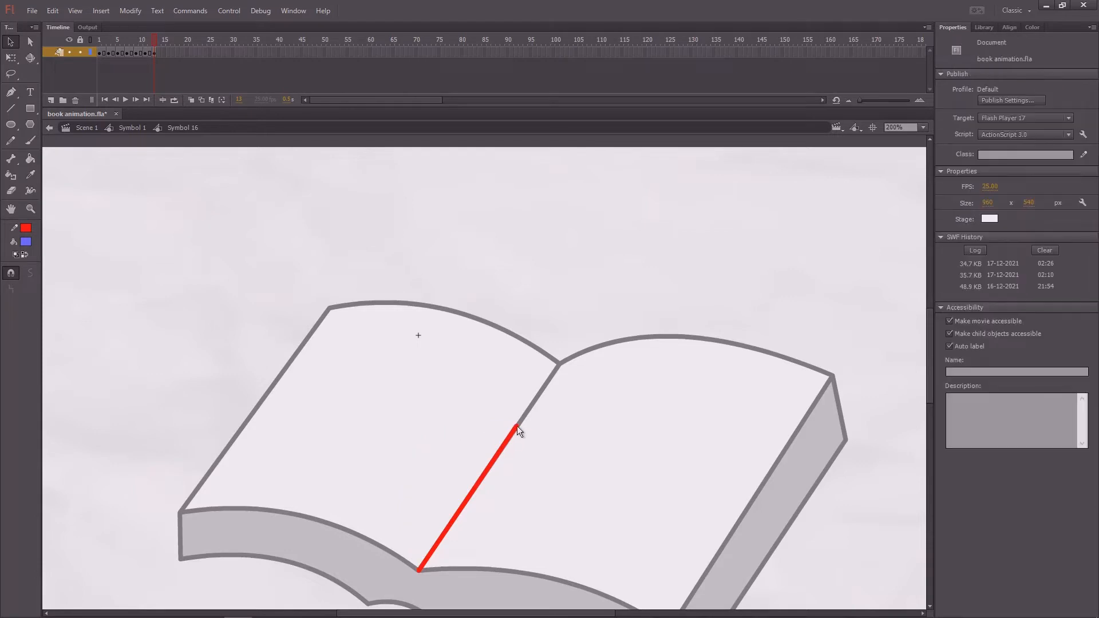
{"action": "left_click_drag", "start_coordinate": [517, 425], "coordinate": [560, 364]}
- Draw a nearly vertical line up from the spine's lower end and bend it outward over the left page
{"action": "left_click_drag", "start_coordinate": [539, 302], "coordinate": [583, 277]}
{"action": "key", "text": "n"}
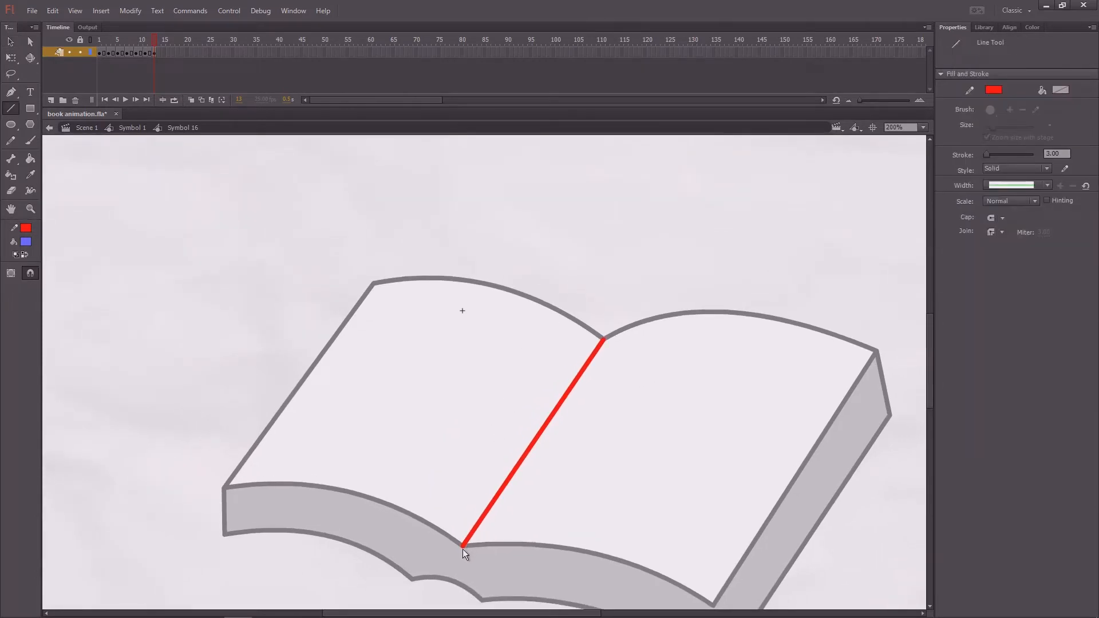
{"action": "mouse_move", "coordinate": [462, 547]}
{"action": "left_mouse_down"}
{"action": "mouse_move", "coordinate": [441, 421]}
{"action": "mouse_move", "coordinate": [441, 353]}
{"action": "mouse_move", "coordinate": [451, 352]}
{"action": "left_mouse_up"}
{"action": "key", "text": "v"}
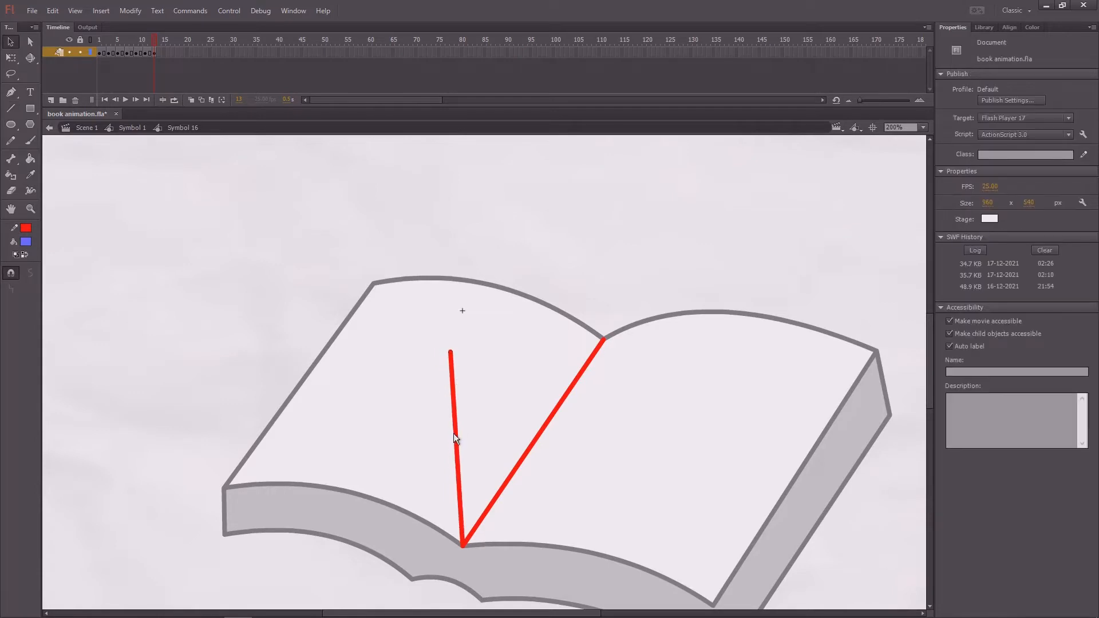
{"action": "left_click_drag", "start_coordinate": [454, 434], "coordinate": [400, 448]}
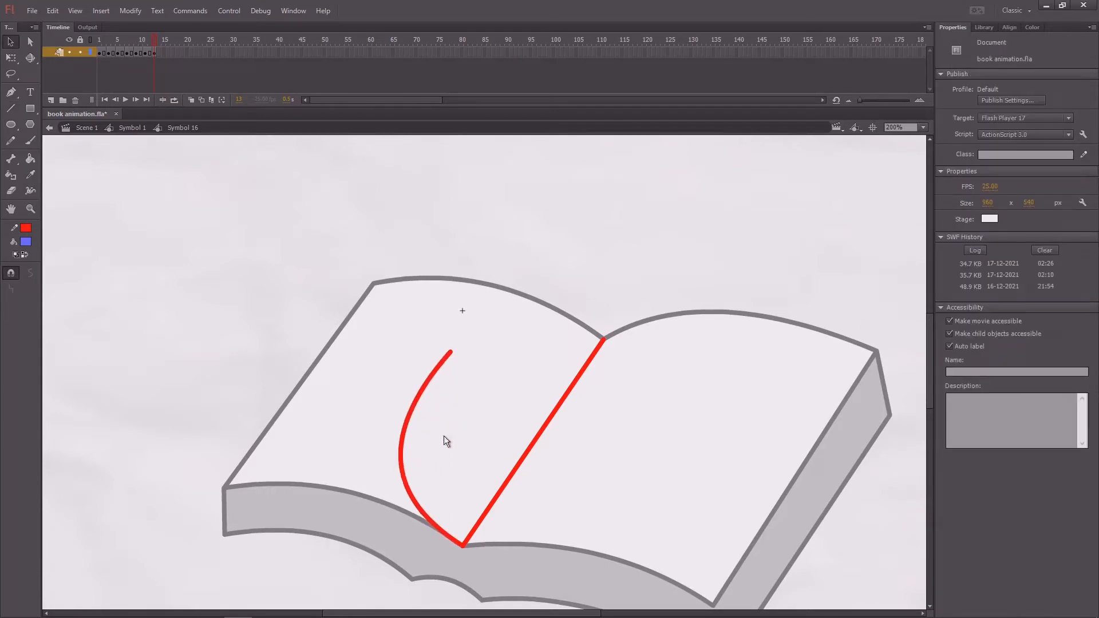
- Adjust the curve's free end and place a copy of the curve at the spine's upper end
{"action": "left_click_drag", "start_coordinate": [450, 358], "coordinate": [563, 159]}
{"action": "left_click", "coordinate": [424, 363]}
{"action": "left_click", "coordinate": [555, 261]}
{"action": "left_click_drag", "start_coordinate": [538, 247], "coordinate": [583, 318]}
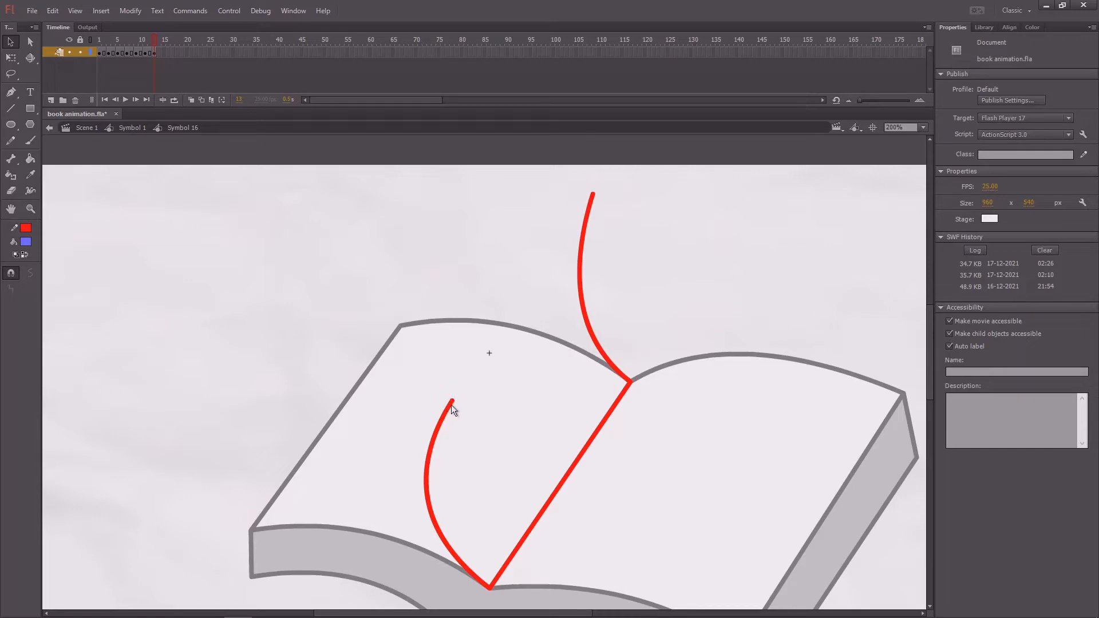
- Shift the lower curve's tip slightly outward, close the page with a straight outer edge between the tips, and save the file
{"action": "left_click_drag", "start_coordinate": [452, 404], "coordinate": [438, 393]}
{"action": "key", "text": "n"}
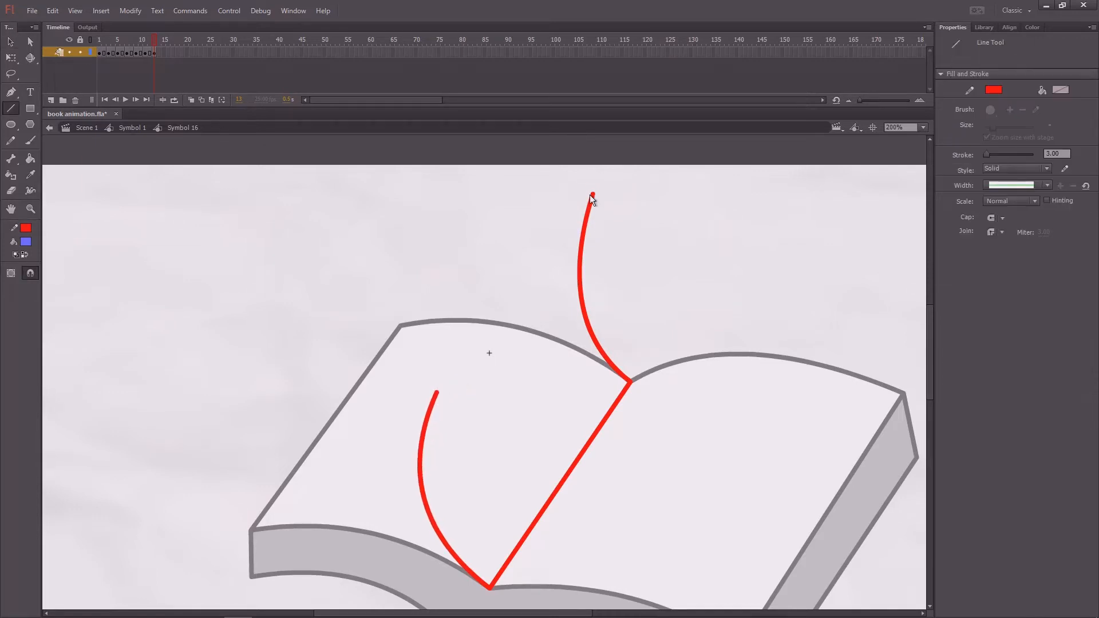
{"action": "mouse_move", "coordinate": [593, 195]}
{"action": "left_mouse_down"}
{"action": "mouse_move", "coordinate": [470, 368]}
{"action": "mouse_move", "coordinate": [437, 393]}
{"action": "left_mouse_up"}
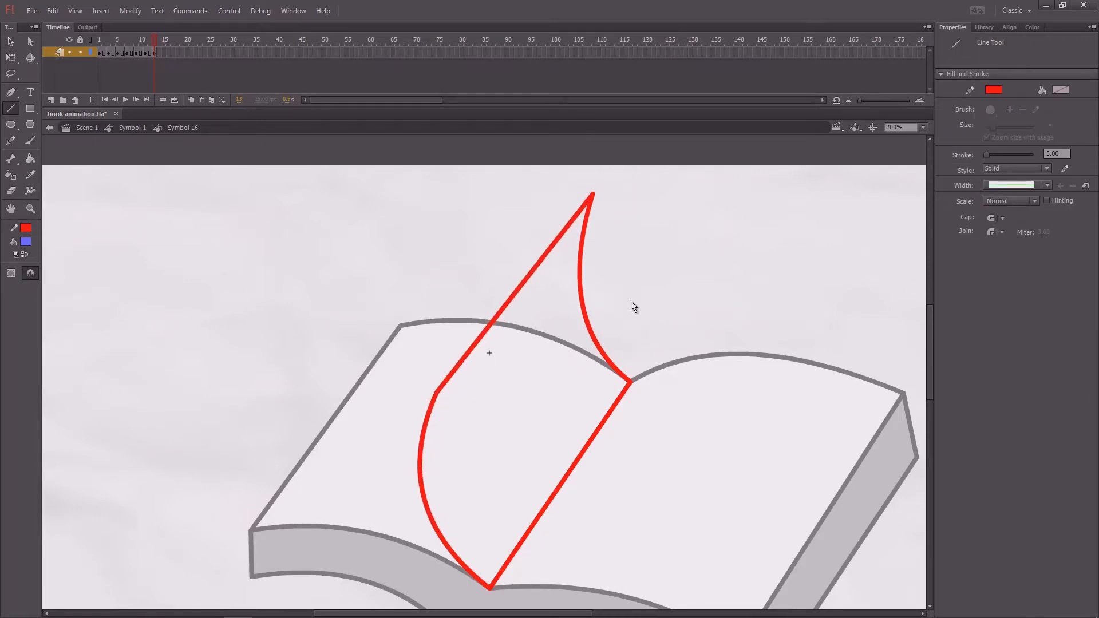
{"action": "left_click_drag", "start_coordinate": [631, 301], "coordinate": [610, 275]}
{"action": "key", "text": "v"}
{"action": "left_click_drag", "start_coordinate": [417, 369], "coordinate": [415, 374]}
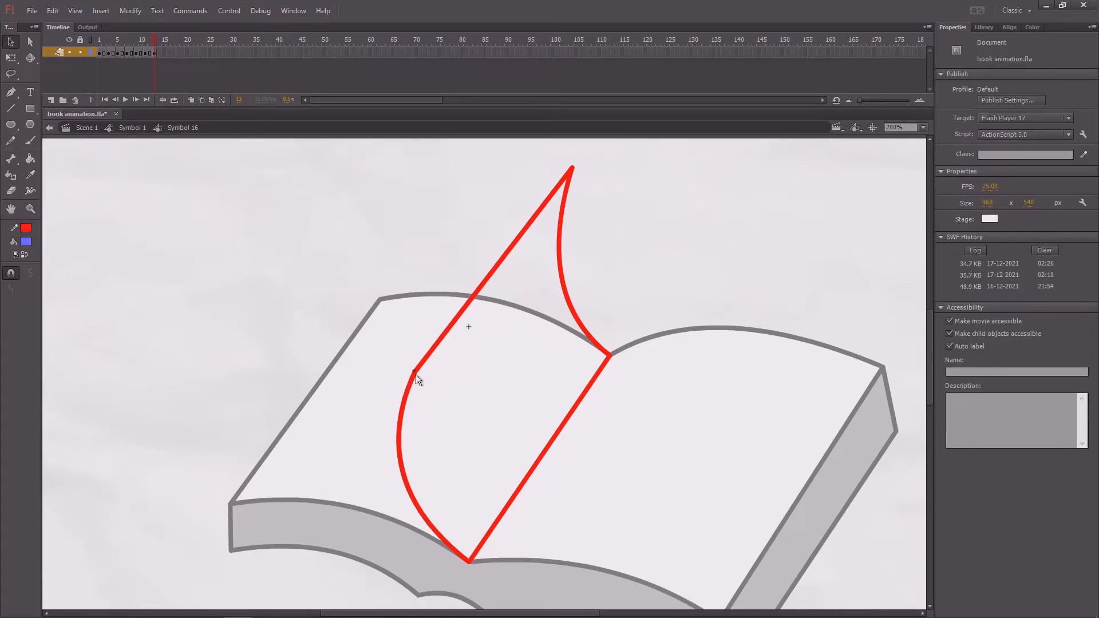
{"action": "key", "text": "ctrl+s"}
- Add a keyframe at frame 15 and move both outer corners of the page outward and down toward the left page
{"action": "mouse_move", "coordinate": [156, 46]}
{"action": "left_mouse_down"}
{"action": "mouse_move", "coordinate": [119, 57]}
{"action": "mouse_move", "coordinate": [160, 50]}
{"action": "left_mouse_up"}
{"action": "key", "text": "F6"}
{"action": "left_click_drag", "start_coordinate": [412, 373], "coordinate": [352, 405]}
{"action": "left_click_drag", "start_coordinate": [574, 170], "coordinate": [516, 204]}
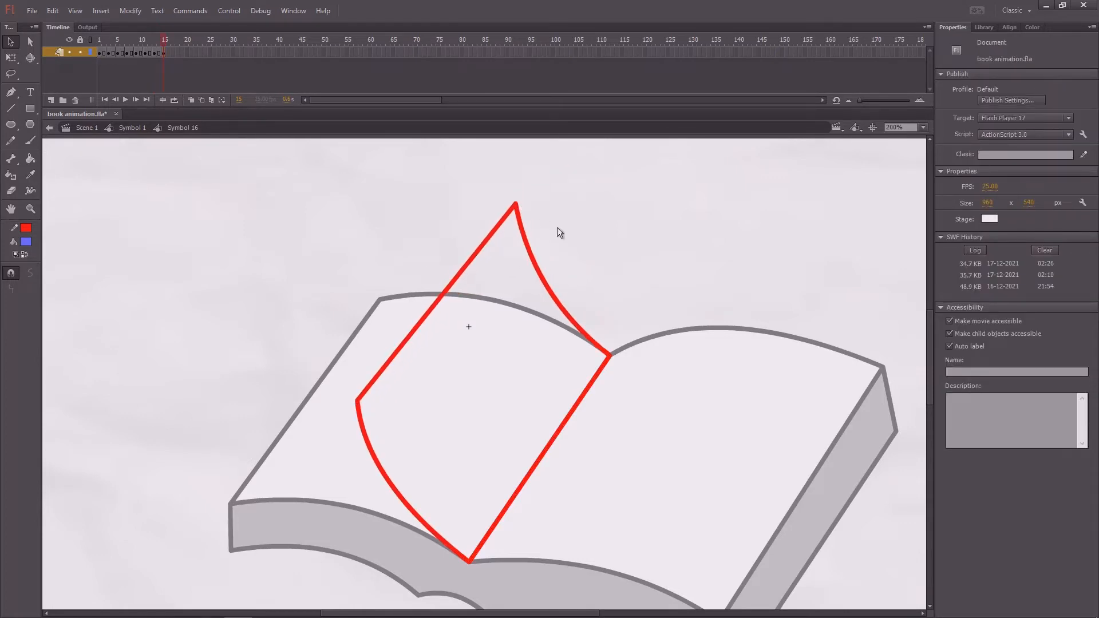
- Move the page's two outer corners a little further outward and give its lower edge a slightly deeper outward bend
{"action": "scroll", "coordinate": [633, 275], "scroll_direction": "down", "scroll_amount": 1}
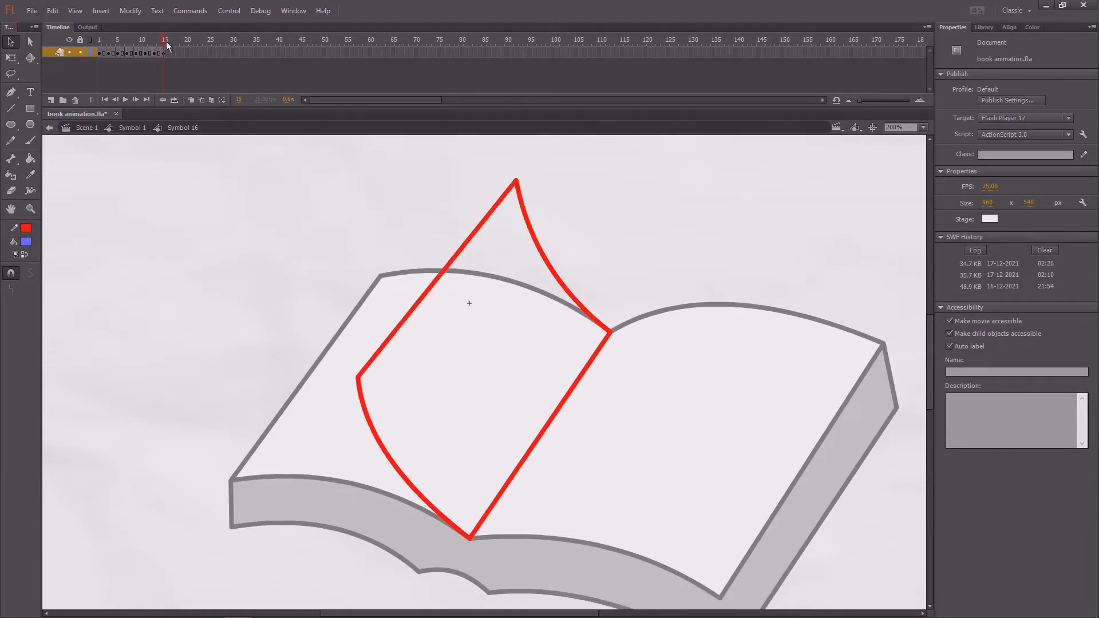
{"action": "key", "text": "Return"}
{"action": "left_click_drag", "start_coordinate": [360, 379], "coordinate": [337, 383]}
{"action": "left_click_drag", "start_coordinate": [515, 181], "coordinate": [490, 184]}
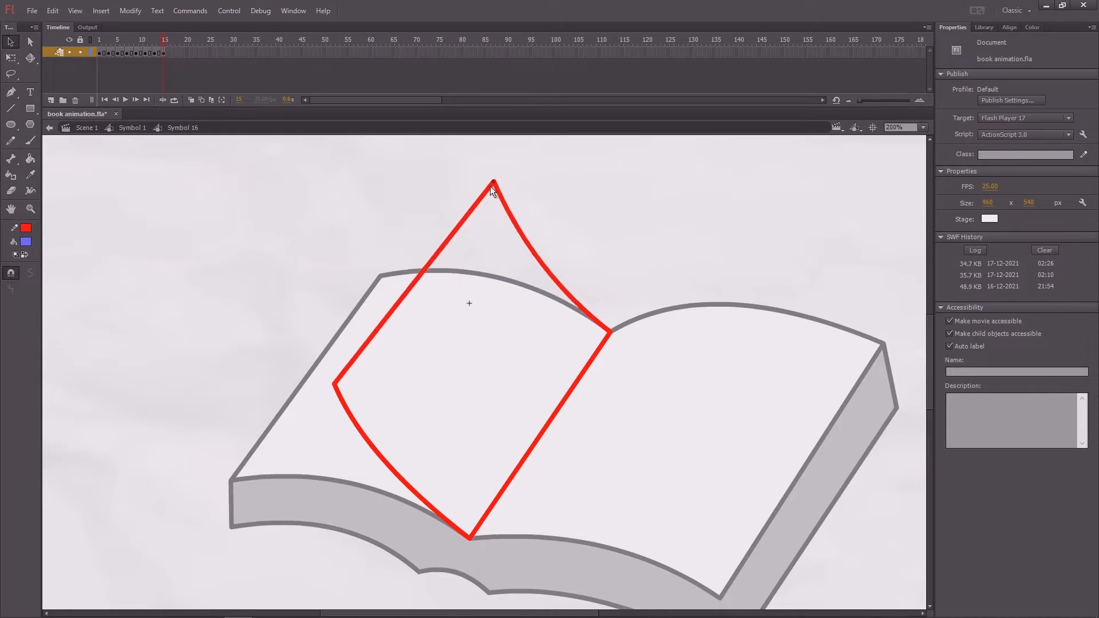
{"action": "left_click_drag", "start_coordinate": [375, 450], "coordinate": [362, 458]}
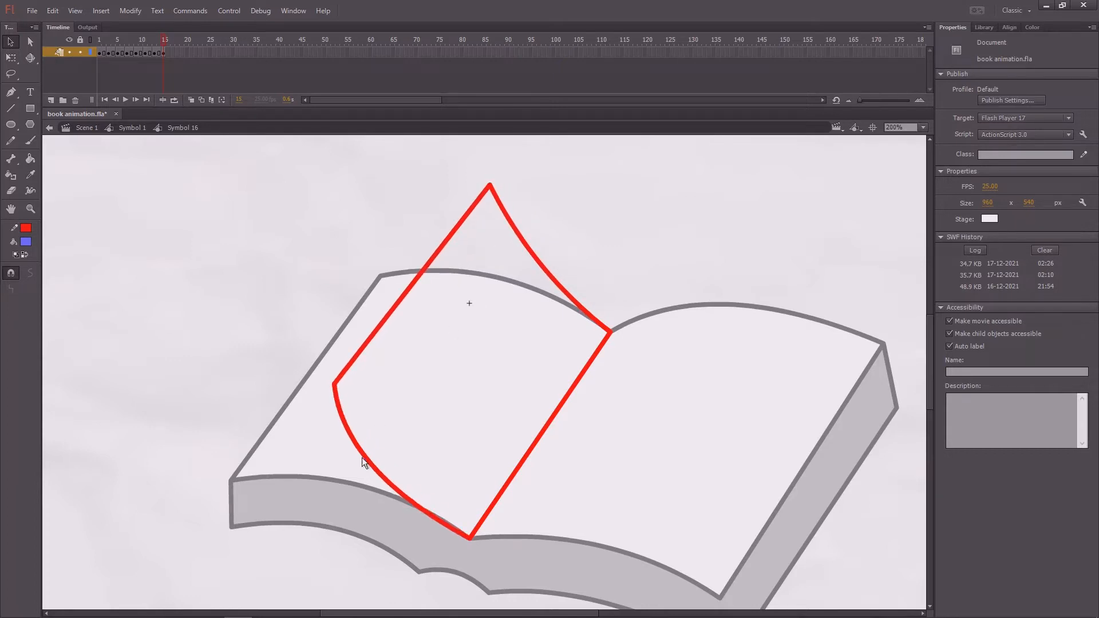
{"action": "left_click_drag", "start_coordinate": [555, 280], "coordinate": [546, 287]}
{"action": "key", "text": "ctrl+z"}
{"action": "left_click_drag", "start_coordinate": [404, 496], "coordinate": [404, 493]}
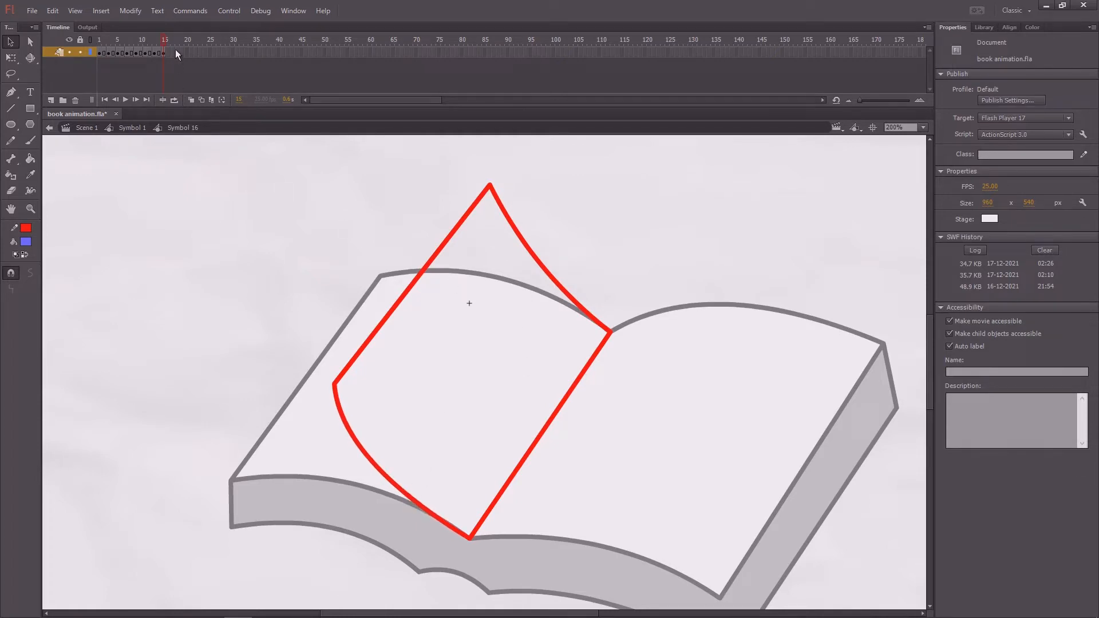
- Add a keyframe at frame 17, move both outer page corners down toward the left page, and bow the lower and upper edges upward
{"action": "key", "text": "F6"}
{"action": "left_click_drag", "start_coordinate": [331, 386], "coordinate": [288, 436]}
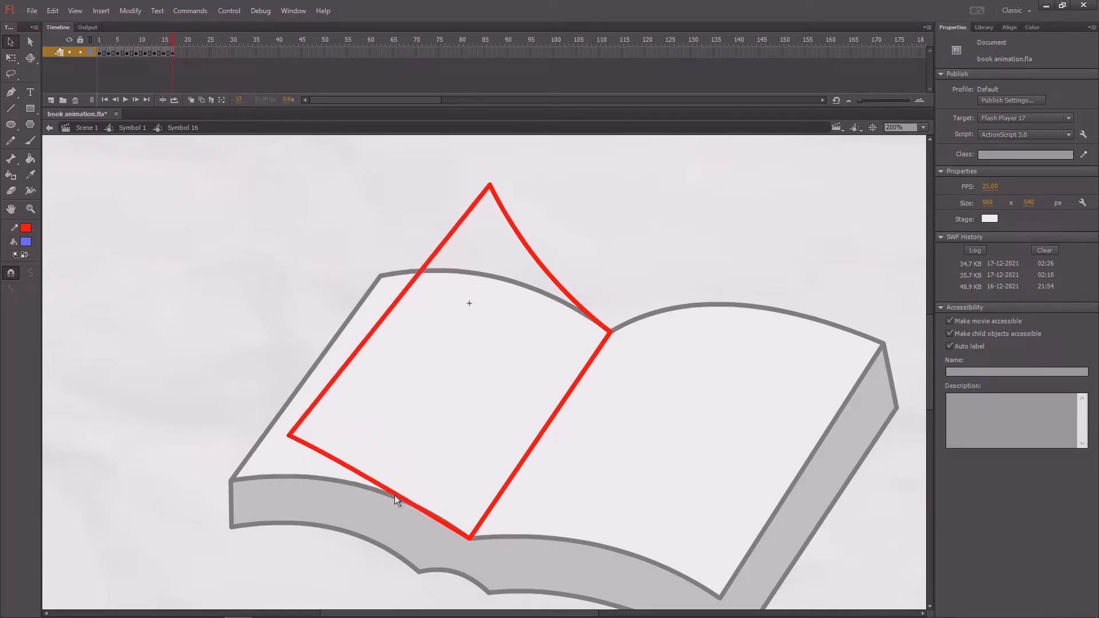
{"action": "left_click_drag", "start_coordinate": [395, 497], "coordinate": [417, 492]}
{"action": "left_click_drag", "start_coordinate": [350, 457], "coordinate": [369, 462]}
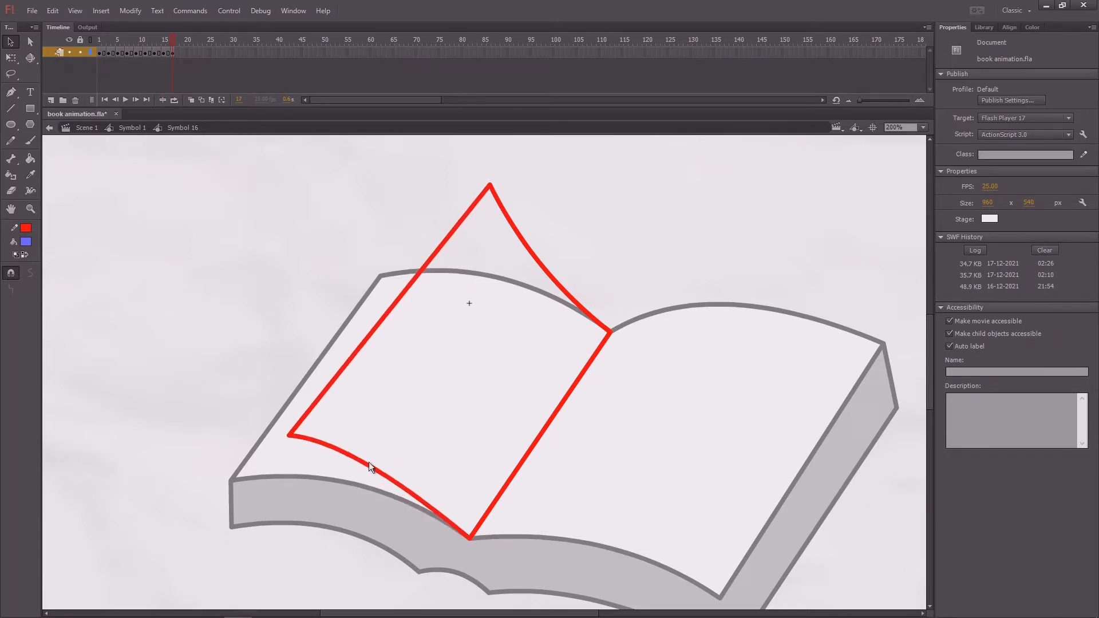
{"action": "left_click_drag", "start_coordinate": [488, 183], "coordinate": [449, 235]}
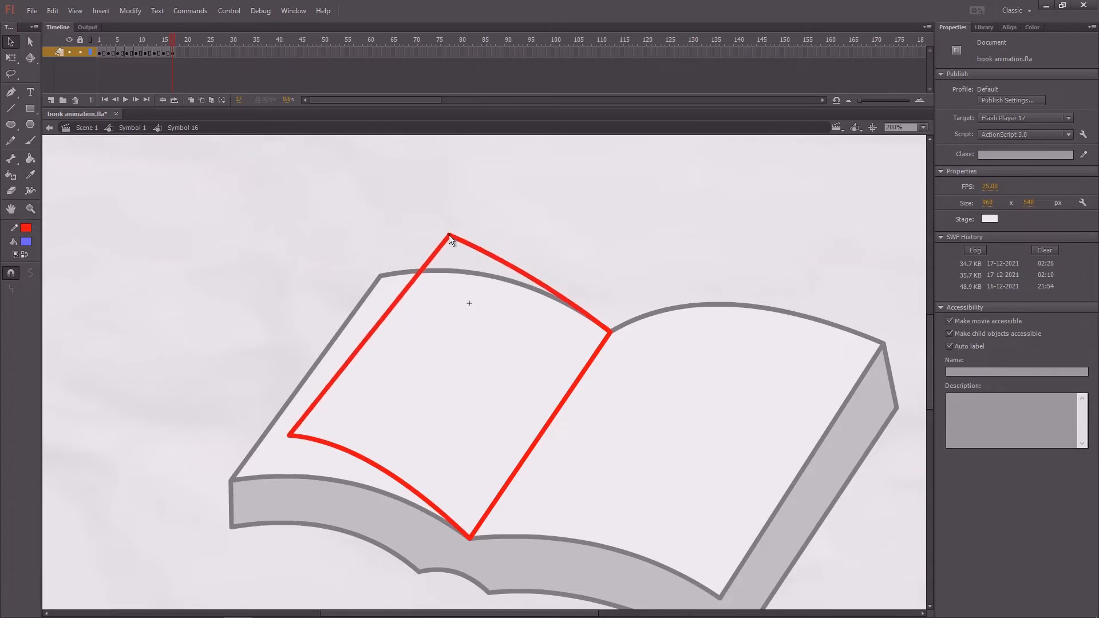
{"action": "left_click_drag", "start_coordinate": [545, 293], "coordinate": [548, 269]}
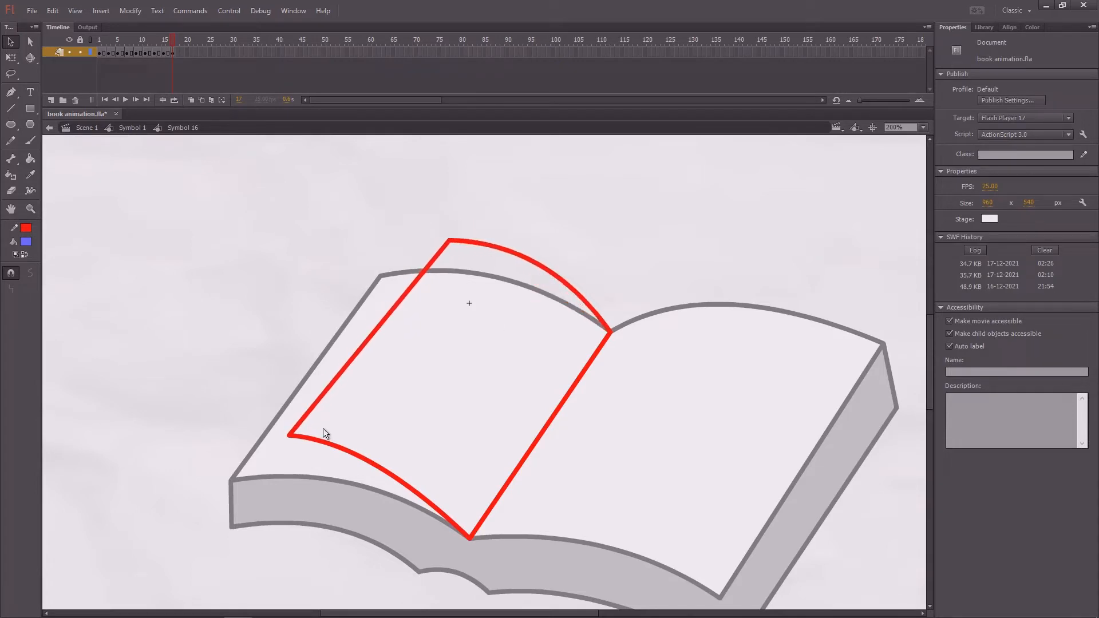
- Fine-tune the frame 17 page by moving both outer corners further outward and down and slightly adjusting the lower edge's curve
{"action": "left_click_drag", "start_coordinate": [289, 436], "coordinate": [280, 457]}
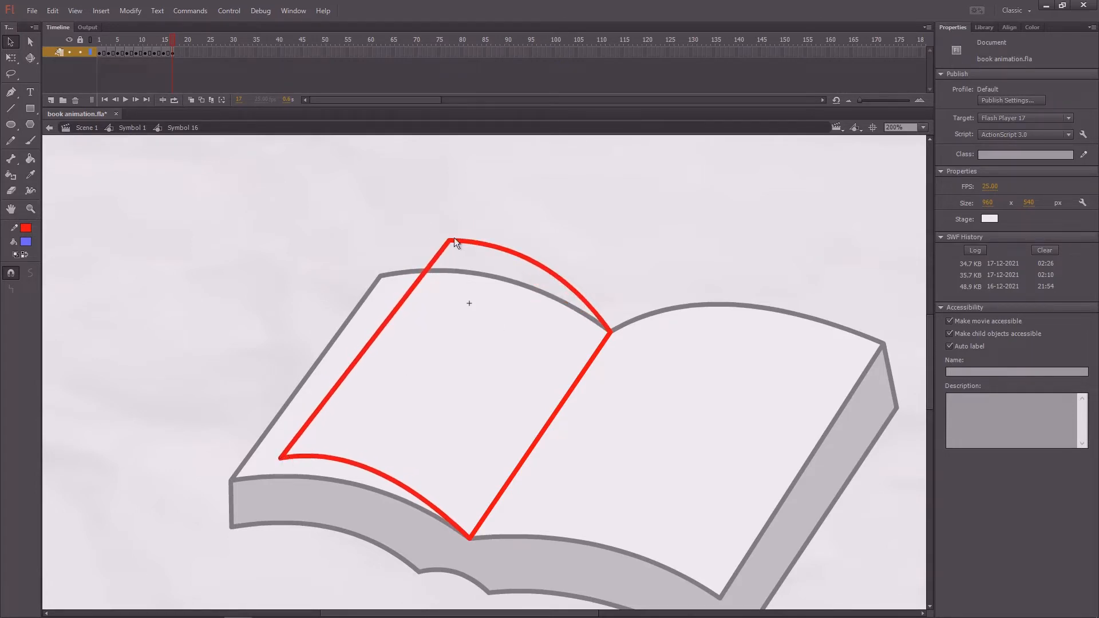
{"action": "left_click_drag", "start_coordinate": [454, 238], "coordinate": [425, 253]}
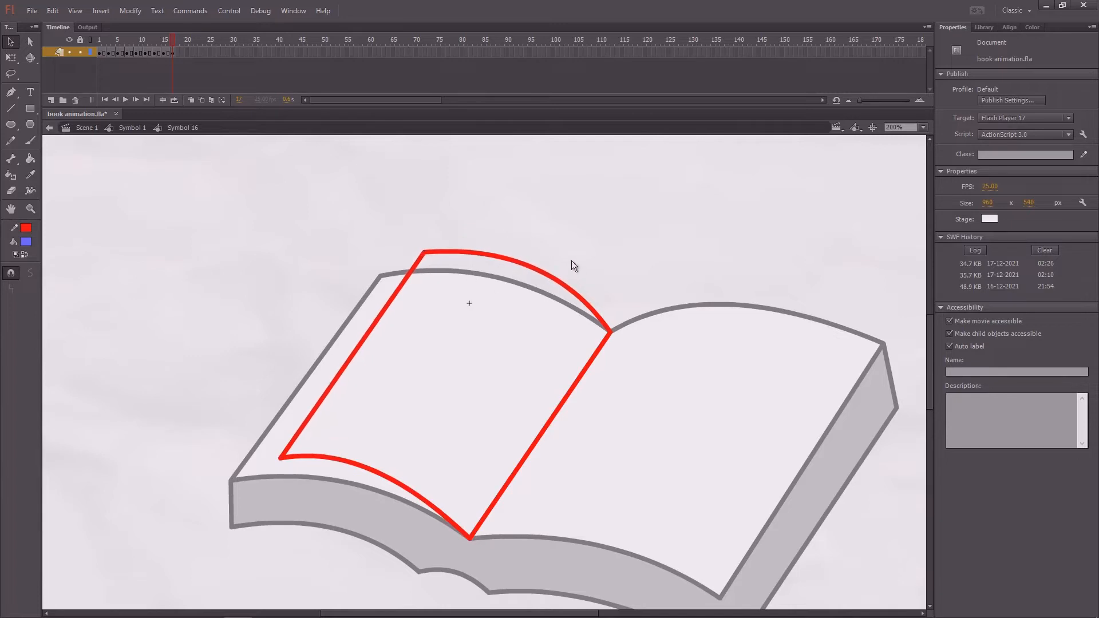
{"action": "left_click_drag", "start_coordinate": [387, 477], "coordinate": [398, 477]}
{"action": "scroll", "coordinate": [598, 275], "scroll_direction": "down", "scroll_amount": 1}
{"action": "mouse_move", "coordinate": [174, 47]}
{"action": "left_mouse_down"}
{"action": "mouse_move", "coordinate": [157, 46]}
{"action": "mouse_move", "coordinate": [174, 45]}
{"action": "left_mouse_up"}
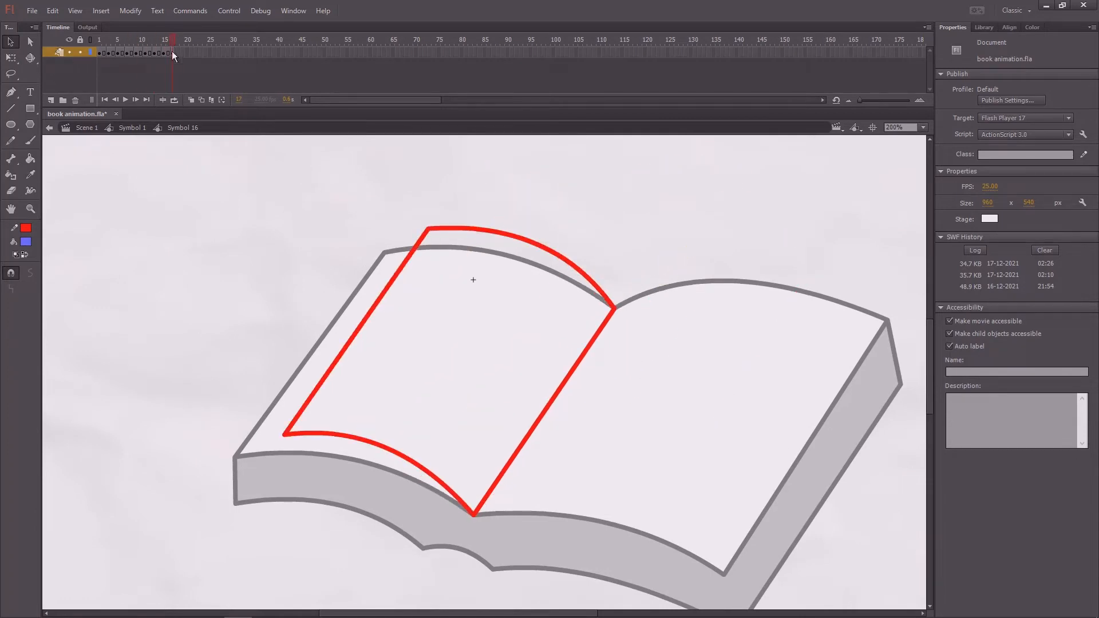
{"action": "left_click_drag", "start_coordinate": [289, 437], "coordinate": [276, 439]}
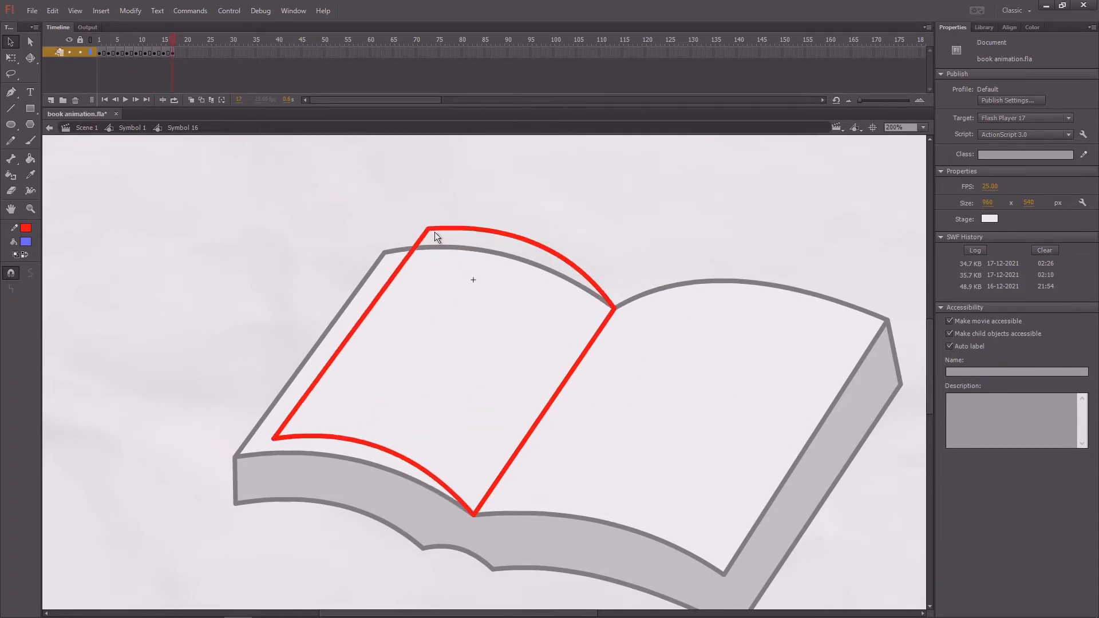
{"action": "left_click_drag", "start_coordinate": [428, 229], "coordinate": [420, 234]}
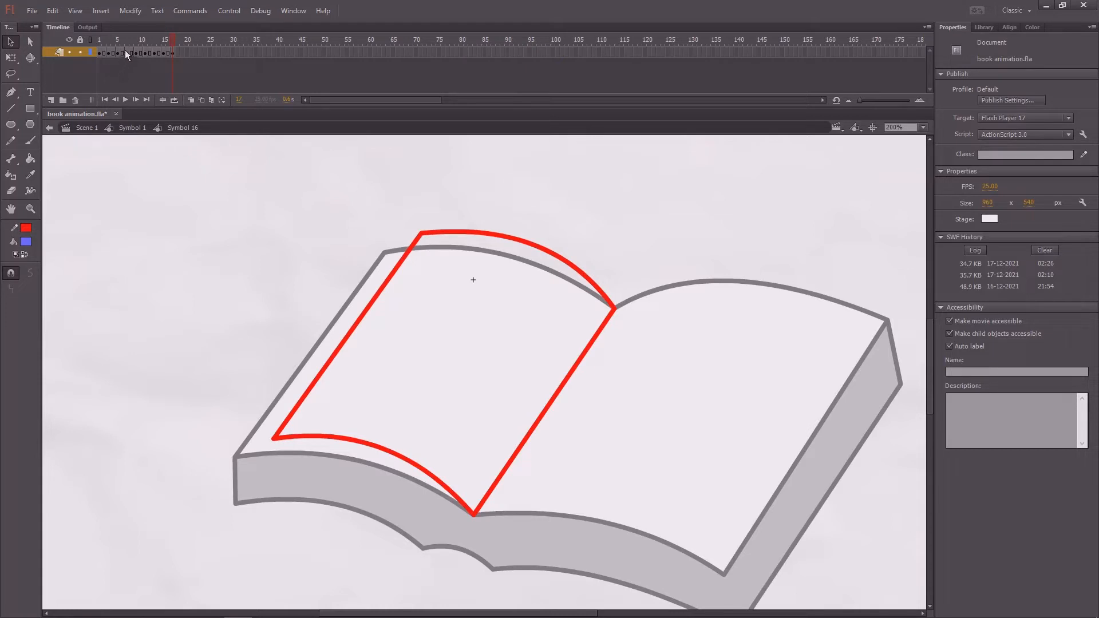
- Add a keyframe at frame 19, move both outer corners closer to the left page's corners, and flatten the curved edges toward the book outline
{"action": "left_click_drag", "start_coordinate": [124, 56], "coordinate": [175, 59]}
{"action": "key", "text": "F6"}
{"action": "left_click_drag", "start_coordinate": [271, 441], "coordinate": [254, 449]}
{"action": "left_click_drag", "start_coordinate": [376, 452], "coordinate": [366, 458]}
{"action": "left_click_drag", "start_coordinate": [418, 235], "coordinate": [403, 246]}
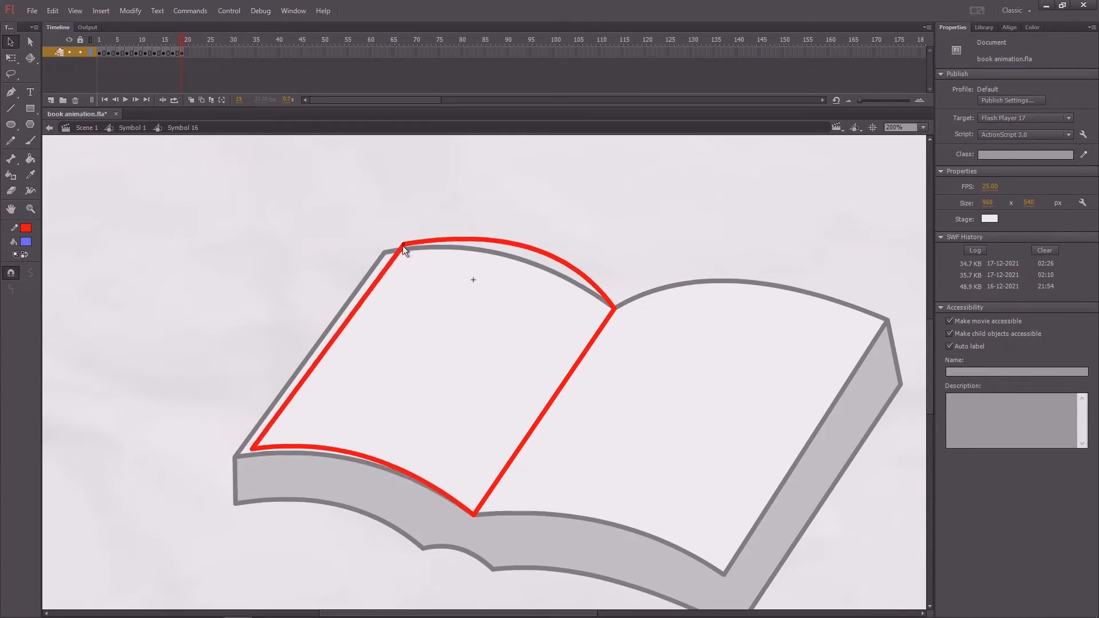
{"action": "left_click_drag", "start_coordinate": [530, 252], "coordinate": [520, 251]}
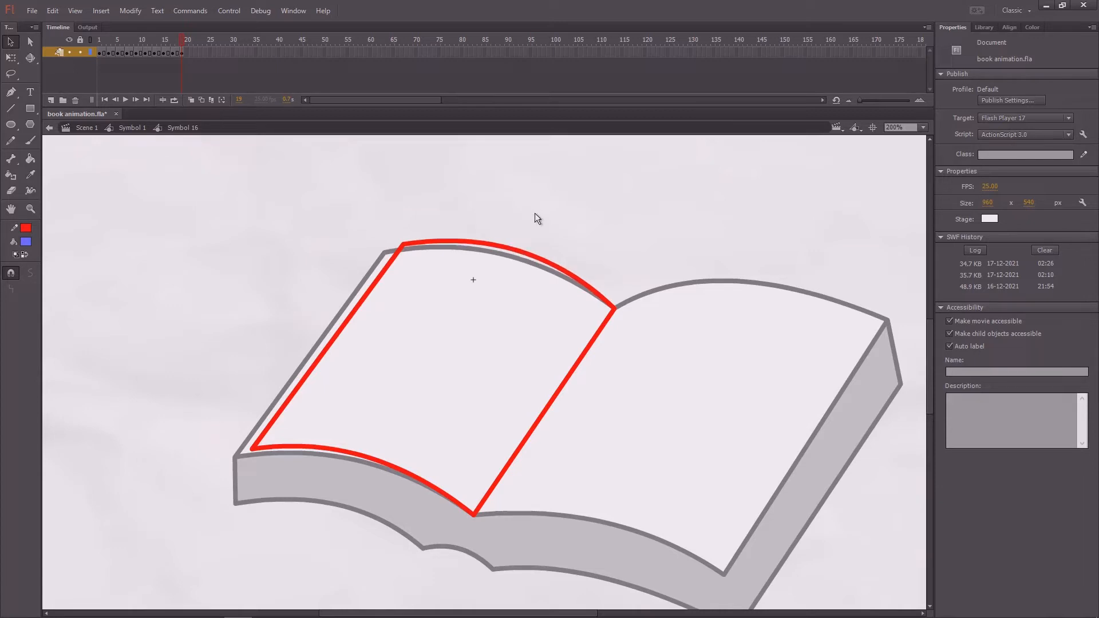
{"action": "left_click_drag", "start_coordinate": [399, 245], "coordinate": [399, 247]}
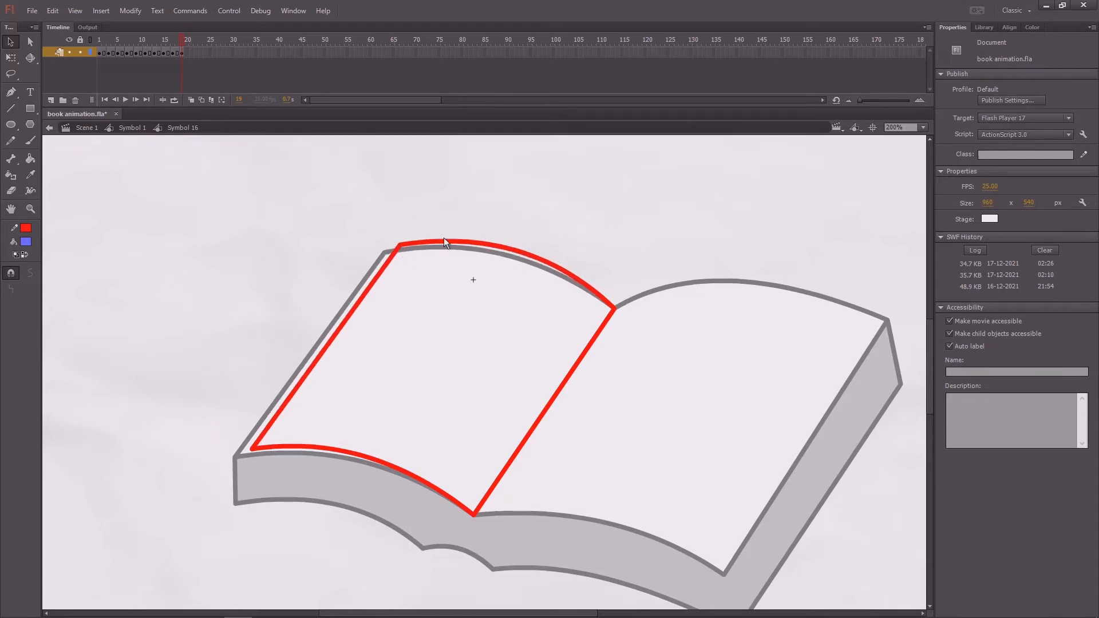
- Add a keyframe at frame 21, bring the page's corners and curved edges almost onto the left page's outline, and save the file
{"action": "left_click_drag", "start_coordinate": [182, 41], "coordinate": [185, 43]}
{"action": "key", "text": "F6"}
{"action": "left_click_drag", "start_coordinate": [255, 448], "coordinate": [243, 456]}
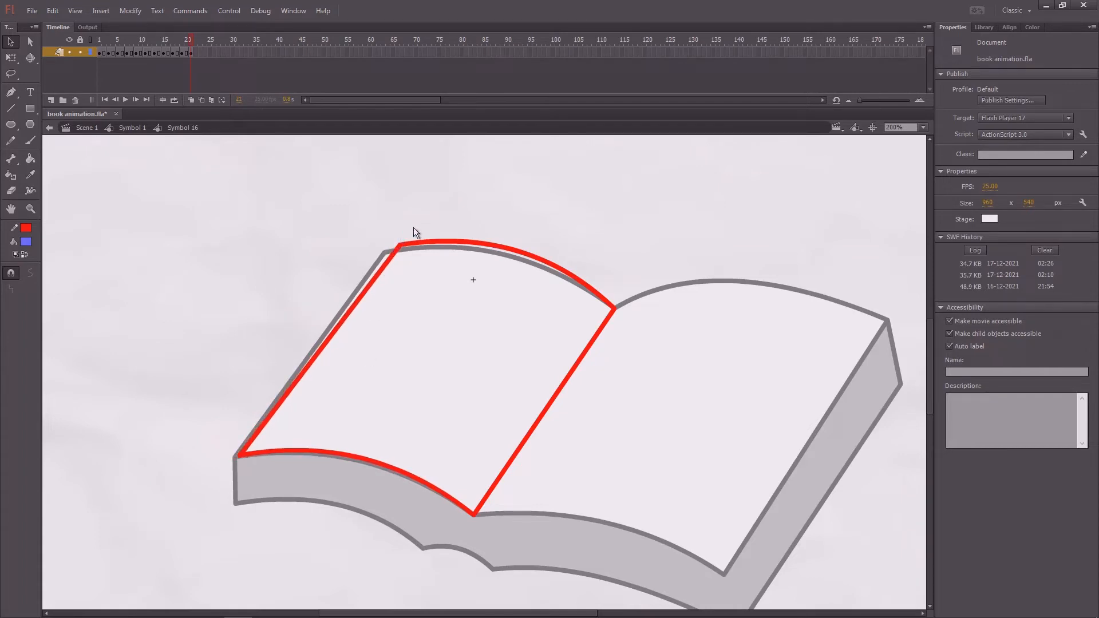
{"action": "left_click_drag", "start_coordinate": [400, 242], "coordinate": [394, 250]}
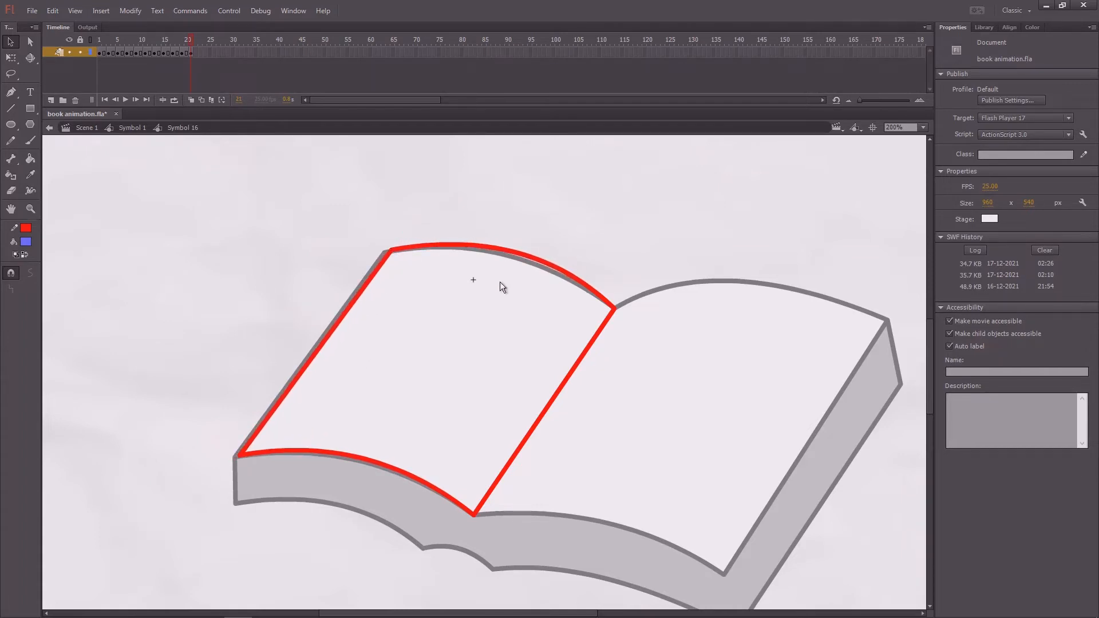
{"action": "left_click_drag", "start_coordinate": [523, 253], "coordinate": [517, 255]}
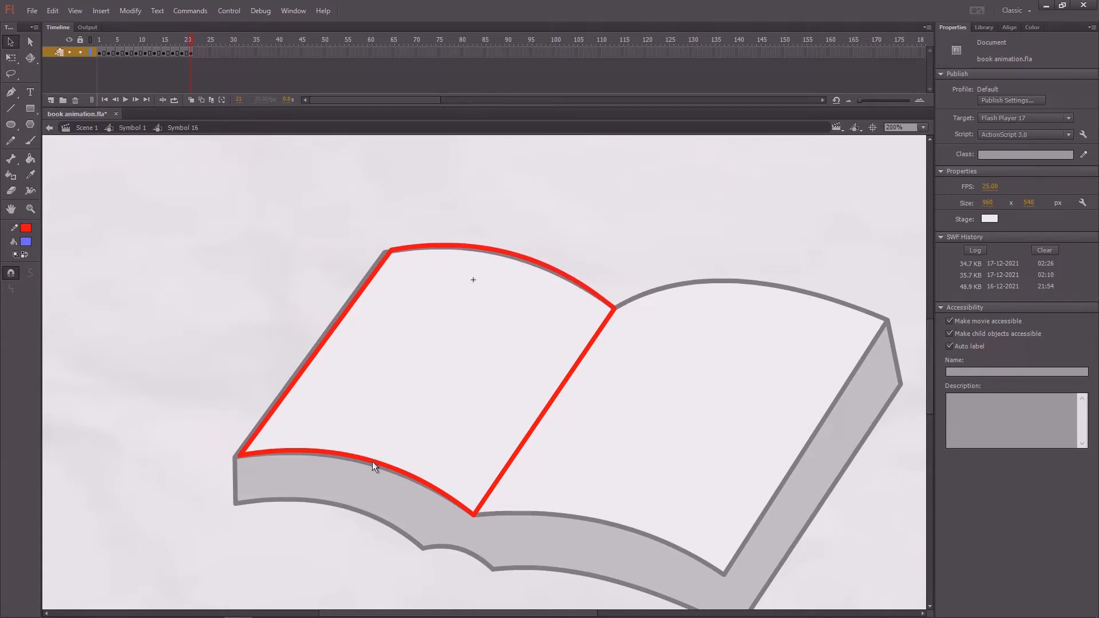
{"action": "left_click_drag", "start_coordinate": [372, 461], "coordinate": [370, 462]}
{"action": "key", "text": "ctrl+s"}
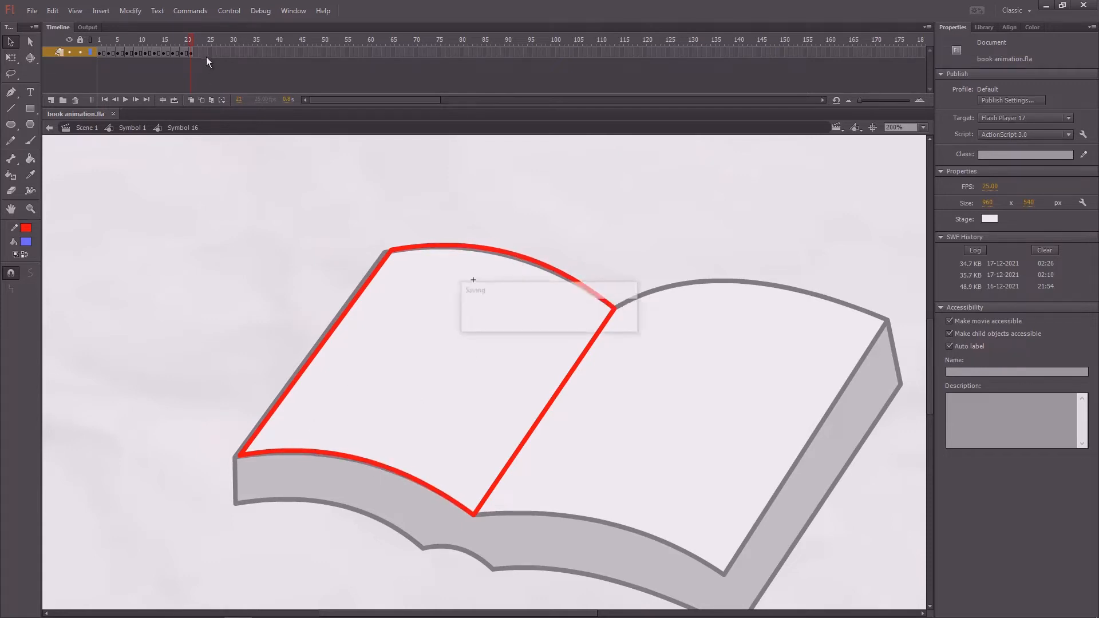
- Add a keyframe at frame 23, align the page's outer corners and curved edges exactly with the left page, and save the file
{"action": "key", "text": "F6"}
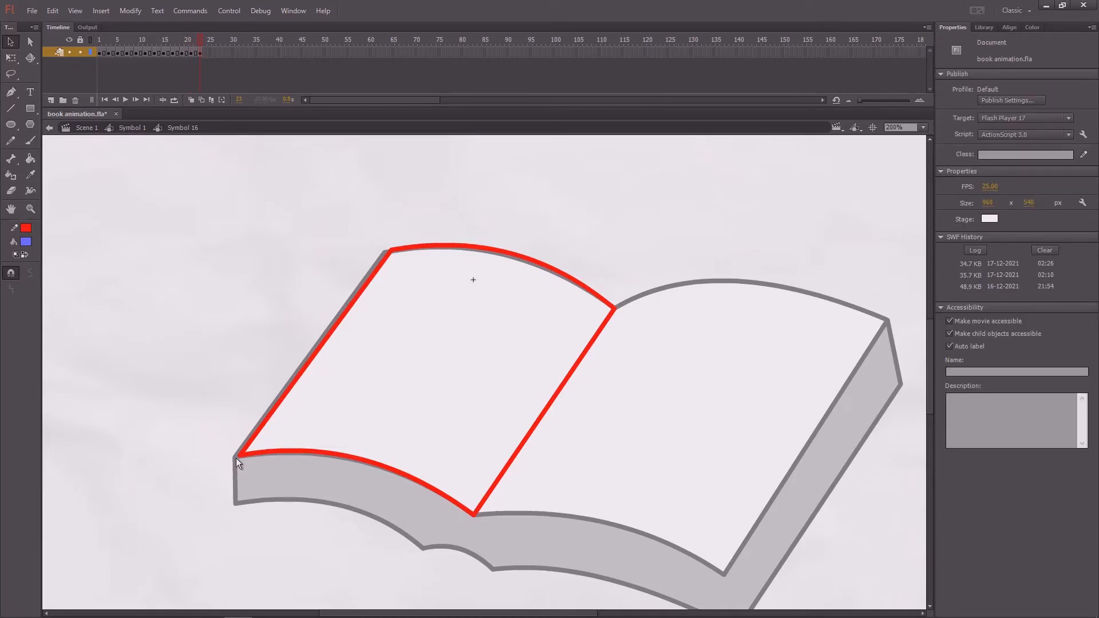
{"action": "left_click_drag", "start_coordinate": [240, 455], "coordinate": [236, 457]}
{"action": "left_click_drag", "start_coordinate": [349, 457], "coordinate": [347, 459]}
{"action": "left_click_drag", "start_coordinate": [392, 252], "coordinate": [386, 253]}
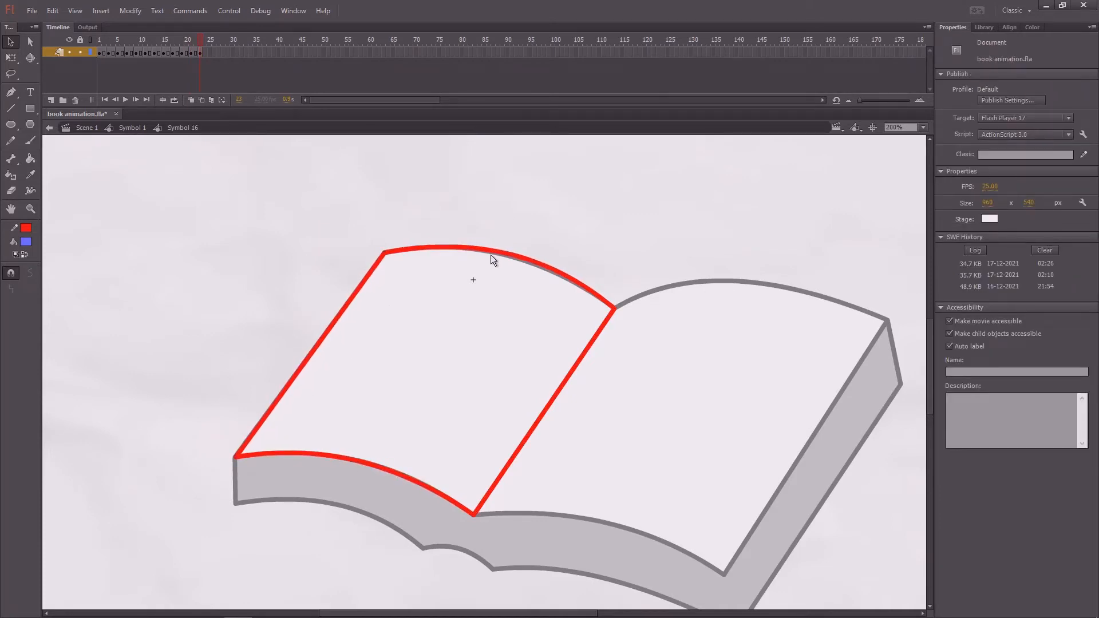
{"action": "left_click_drag", "start_coordinate": [496, 251], "coordinate": [504, 252]}
{"action": "key", "text": "ctrl+s"}
- Play back the page-turn animation and return to the first frame
{"action": "key", "text": "Return"}
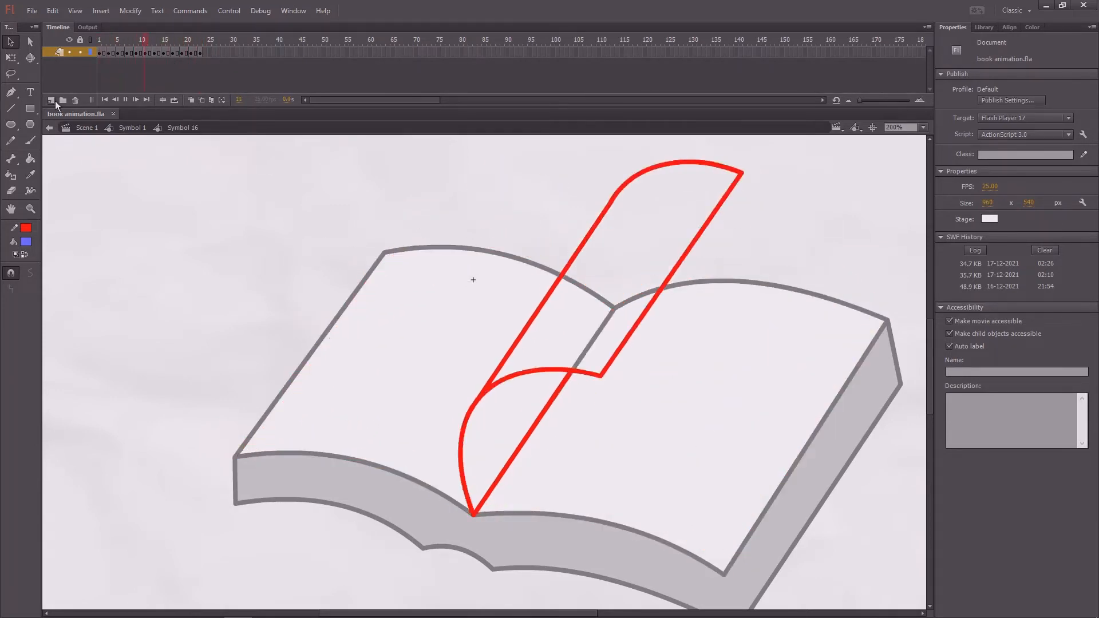
{"action": "key", "text": "ctrl+1"}
{"action": "key", "text": "Return"}
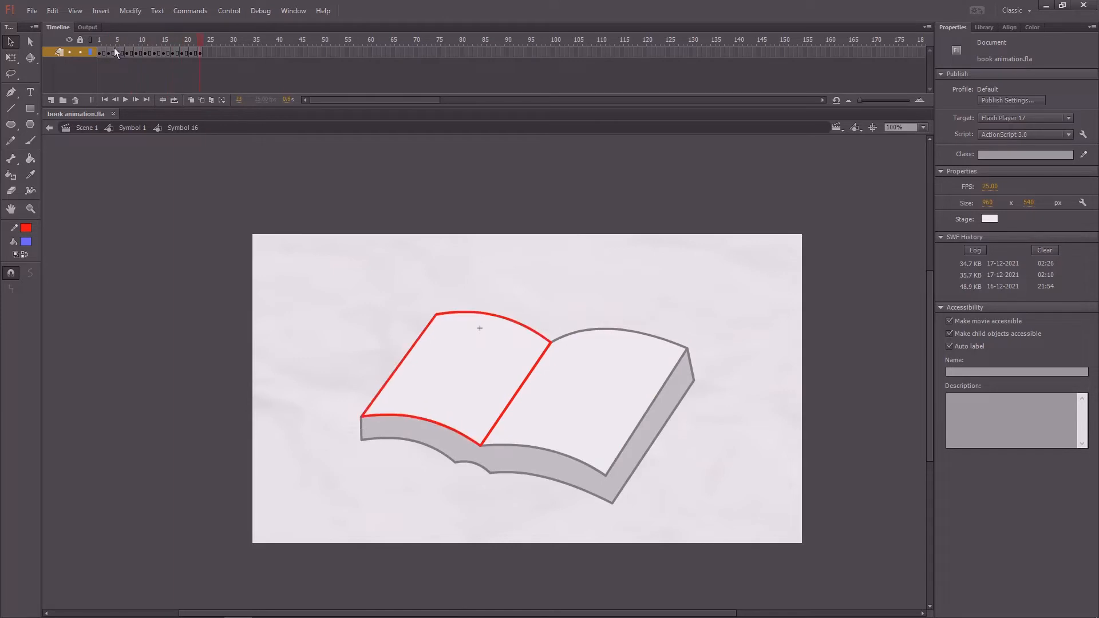
{"action": "key", "text": "Return"}
{"action": "left_click_drag", "start_coordinate": [199, 41], "coordinate": [25, 105]}
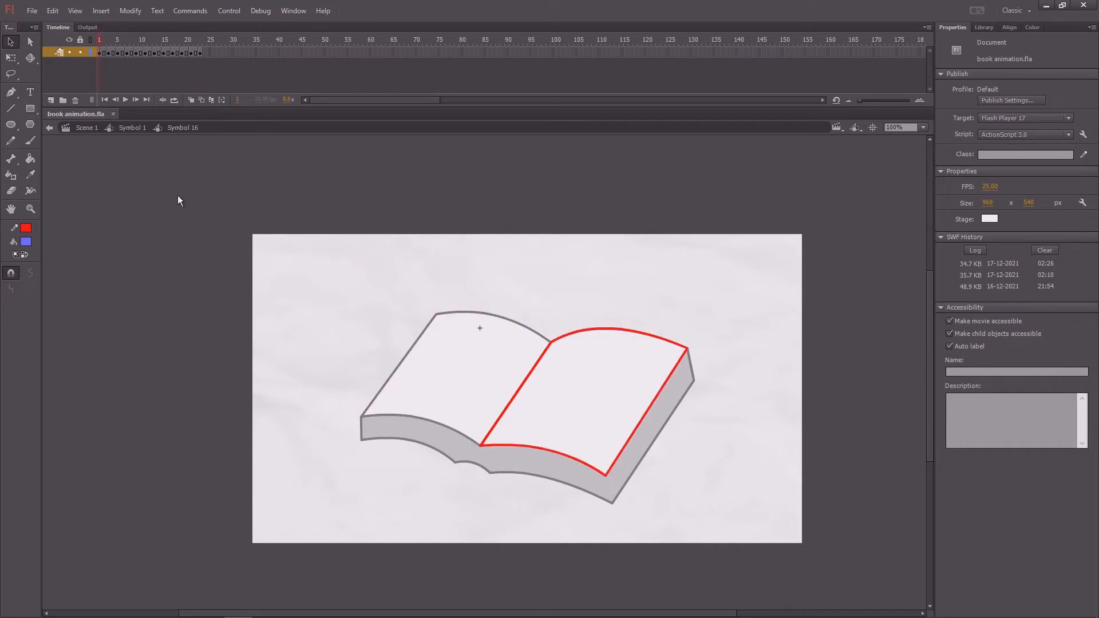
- Go back to Symbol 1 and set the fill color to white and the stroke color to black
{"action": "double_click", "coordinate": [139, 204]}
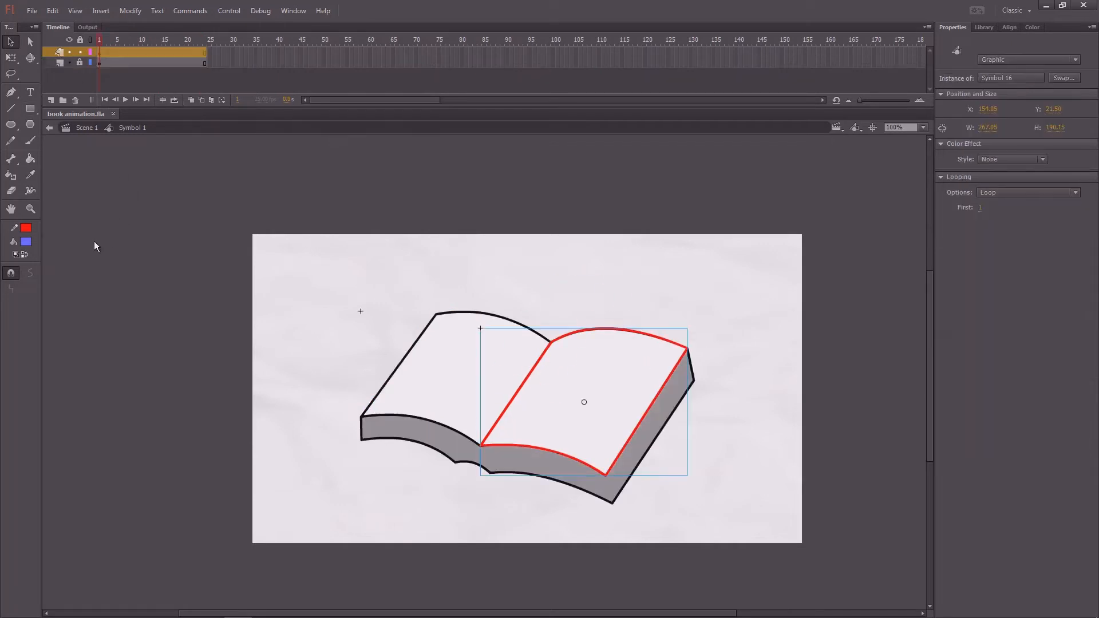
{"action": "left_click", "coordinate": [26, 242]}
{"action": "left_click", "coordinate": [483, 338]}
{"action": "left_click", "coordinate": [26, 229]}
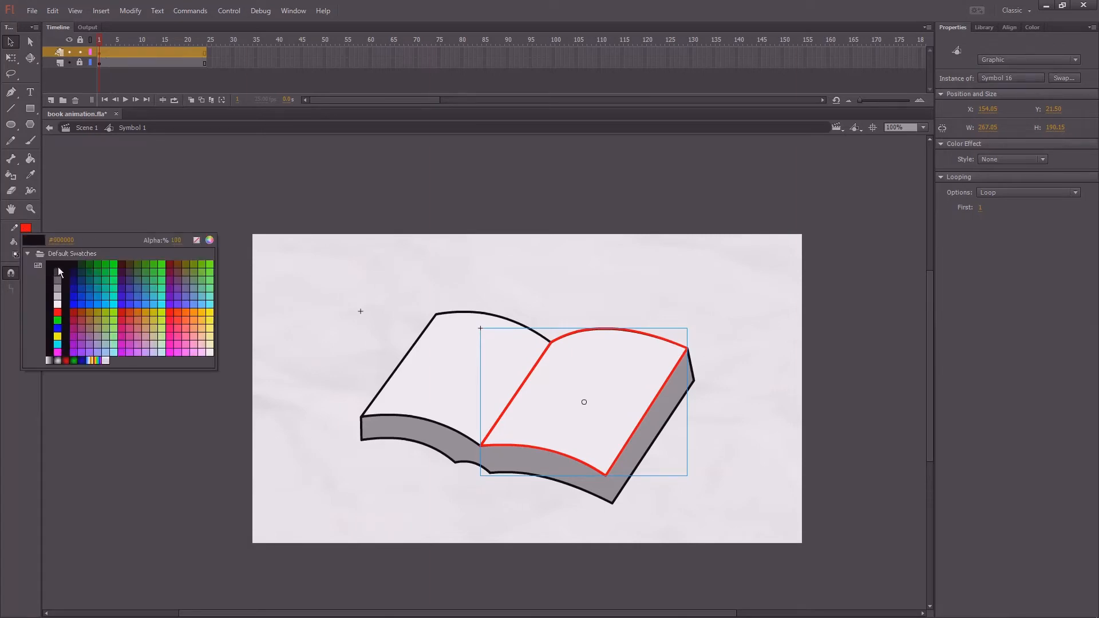
{"action": "left_click", "coordinate": [58, 269]}
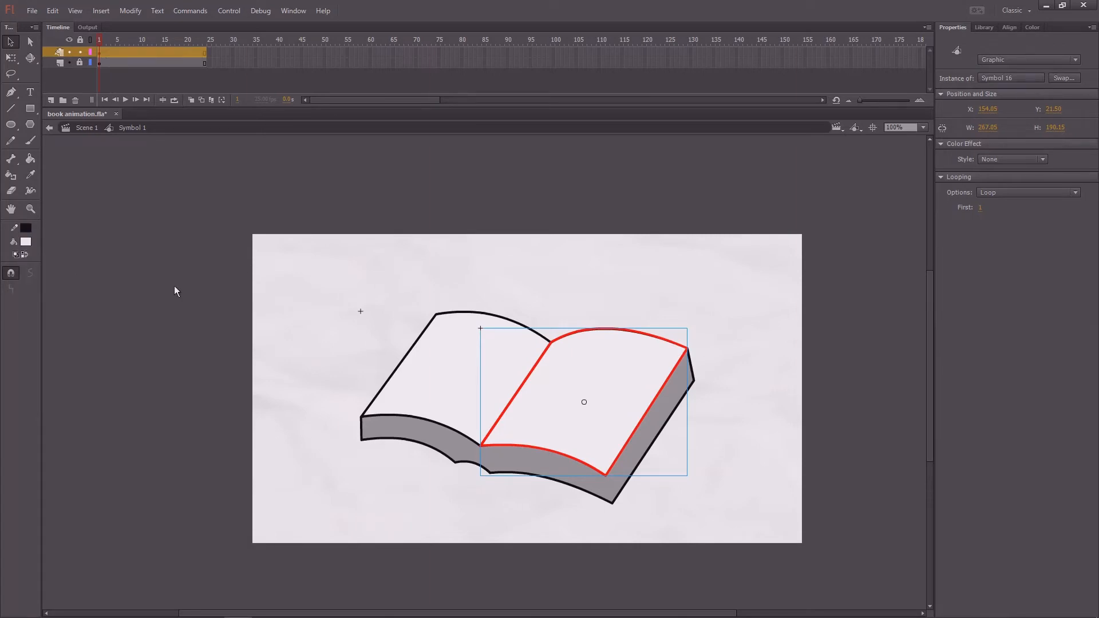
- Open the page symbol and, on frame 1, fill the page with white and recolor its outline black with the Ink Bottle
{"action": "double_click", "coordinate": [626, 332]}
{"action": "left_click_drag", "start_coordinate": [733, 286], "coordinate": [408, 527]}
{"action": "key", "text": "ctrl+equal"}
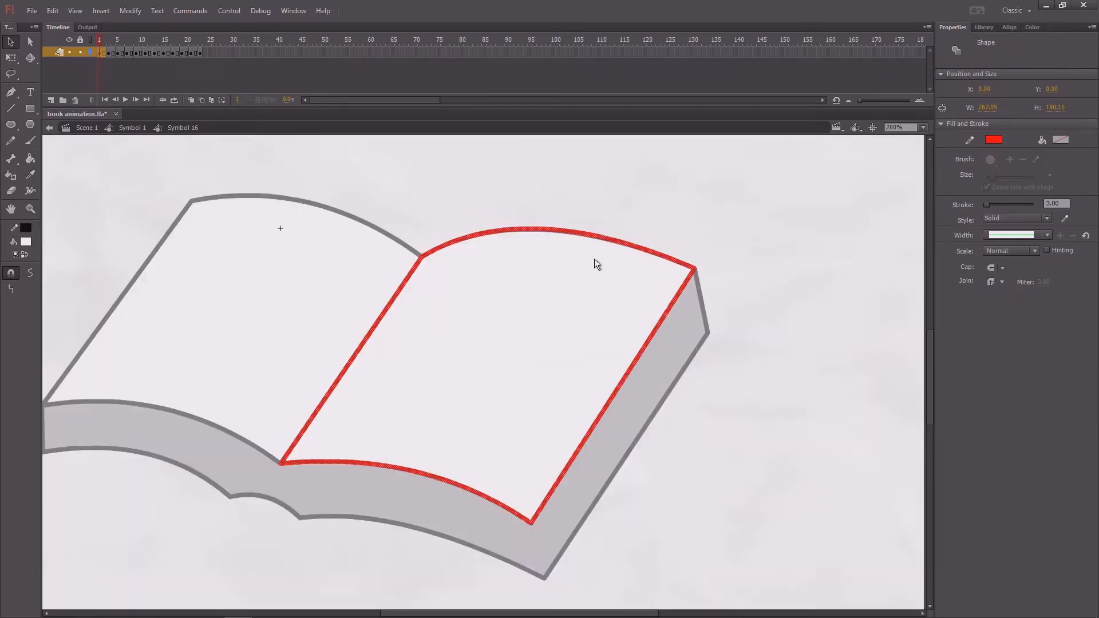
{"action": "left_click", "coordinate": [514, 201]}
{"action": "left_click_drag", "start_coordinate": [474, 217], "coordinate": [548, 222]}
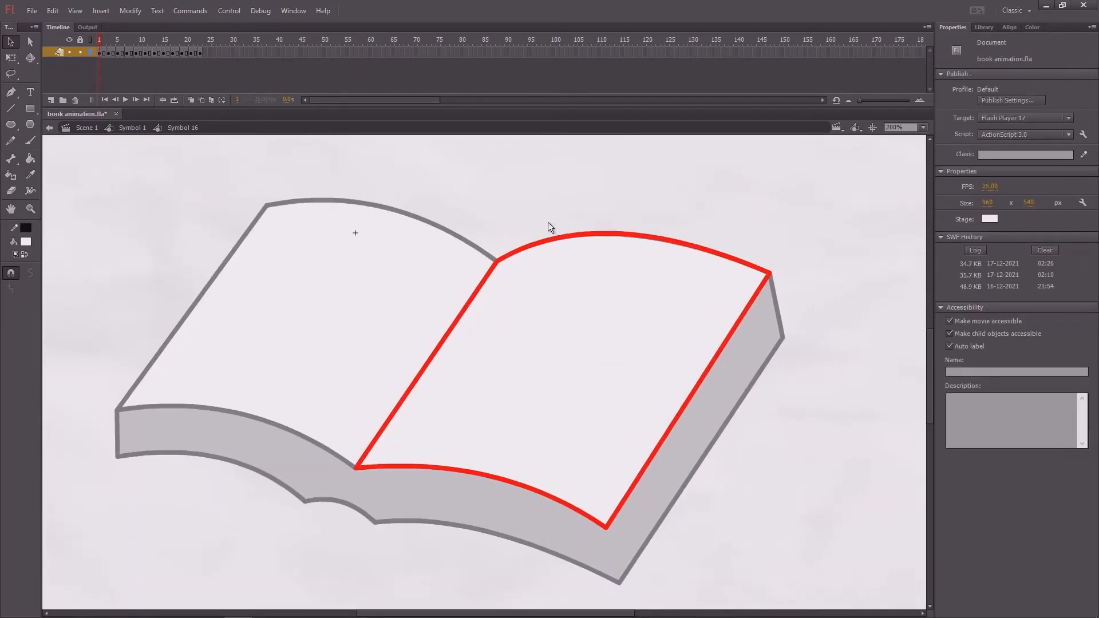
{"action": "key", "text": "k"}
{"action": "key", "text": "v"}
{"action": "left_click", "coordinate": [557, 329]}
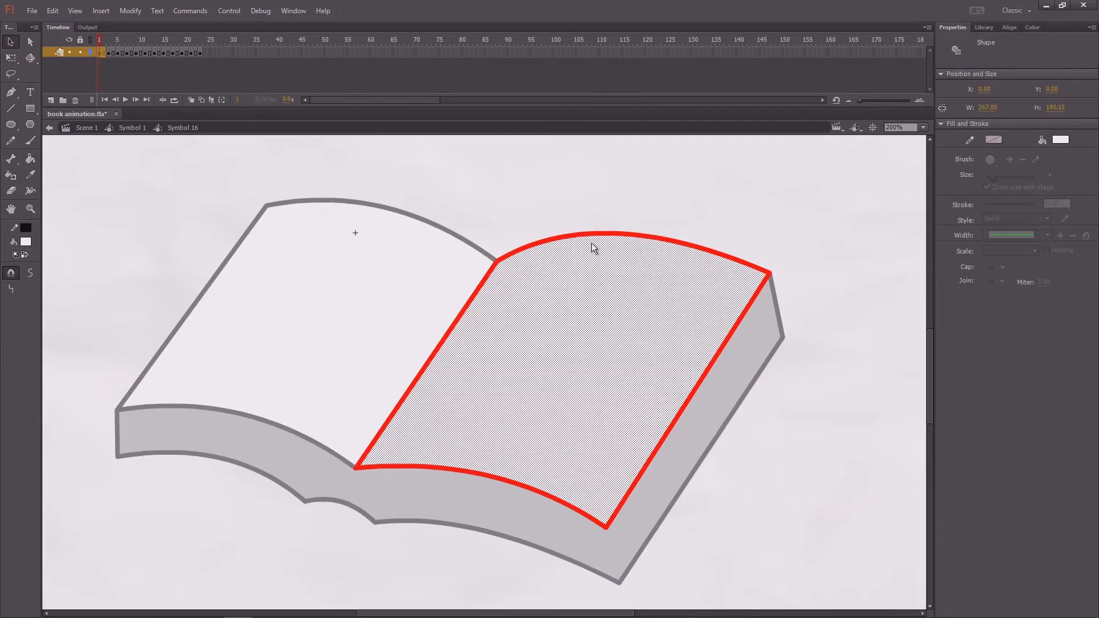
{"action": "left_click", "coordinate": [585, 209]}
{"action": "key", "text": "s"}
{"action": "left_click", "coordinate": [550, 318]}
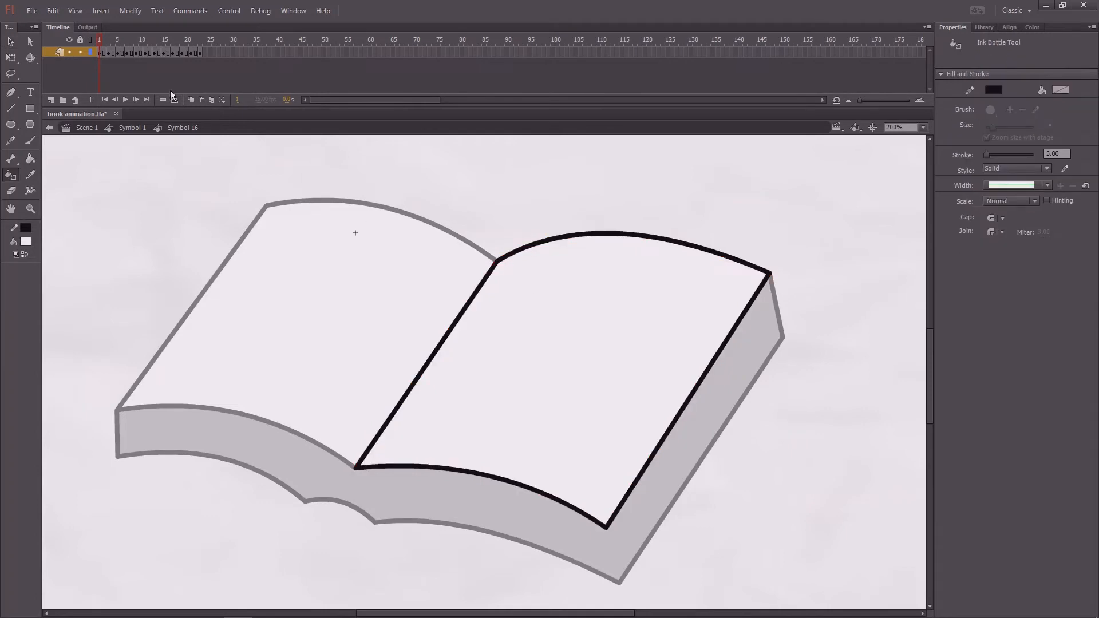
- Fill the page with white and recolor its outline black on the frame 3 keyframe
{"action": "left_click", "coordinate": [110, 40]}
{"action": "key", "text": "k"}
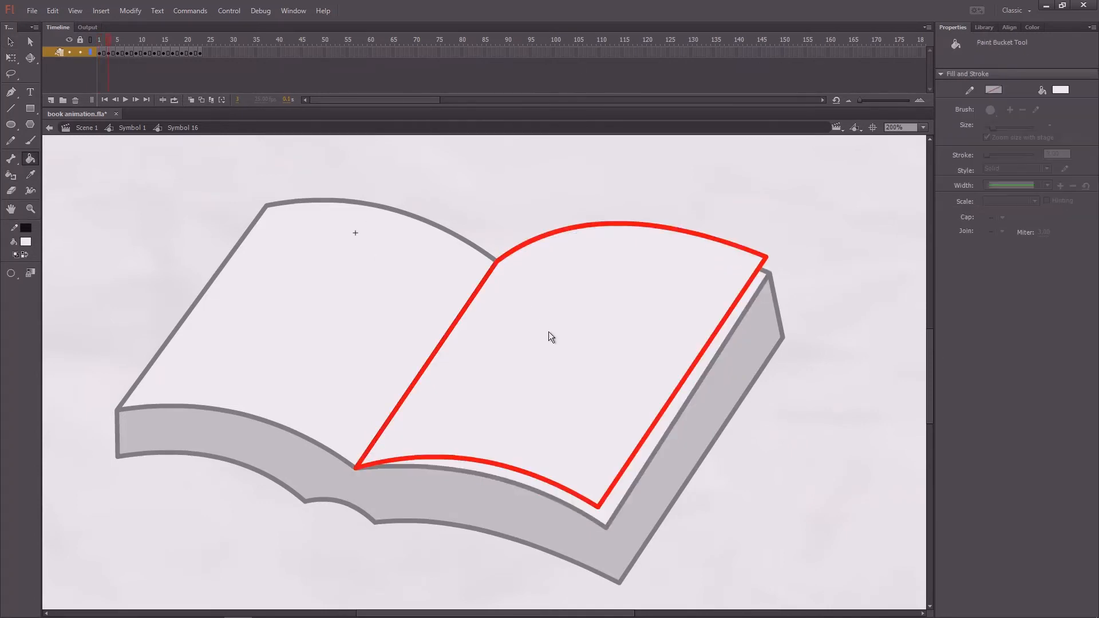
{"action": "key", "text": "s"}
{"action": "left_click", "coordinate": [551, 334]}
- Apply the white page fill and black outline to the keyframe at frame 7
{"action": "left_click", "coordinate": [126, 40]}
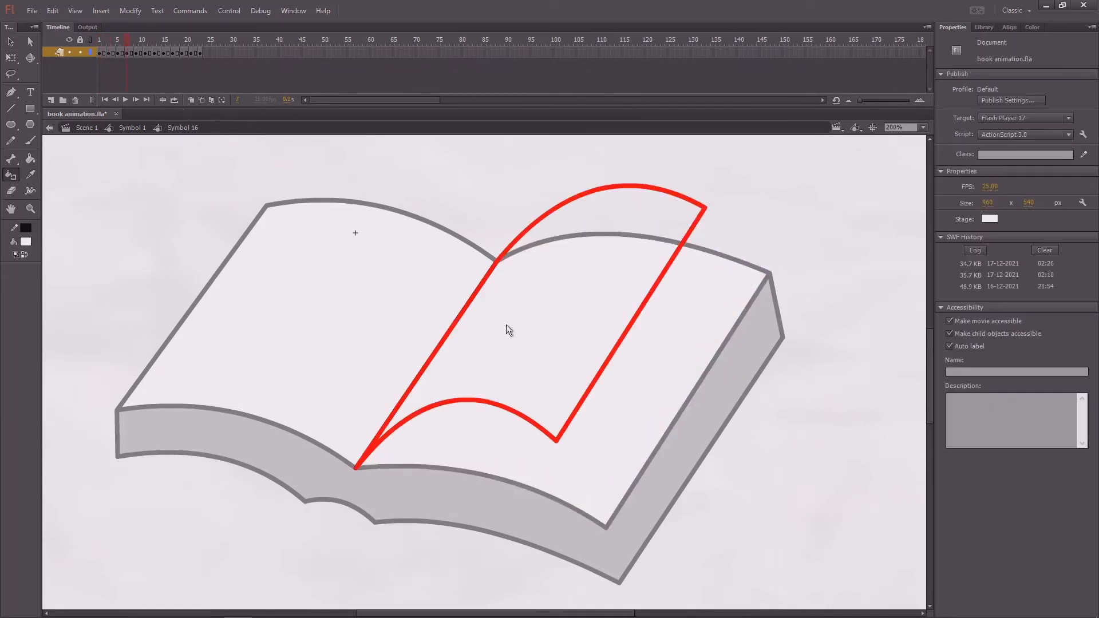
{"action": "key", "text": "k"}
{"action": "left_click", "coordinate": [513, 314]}
{"action": "key", "text": "s"}
{"action": "left_click", "coordinate": [534, 319]}
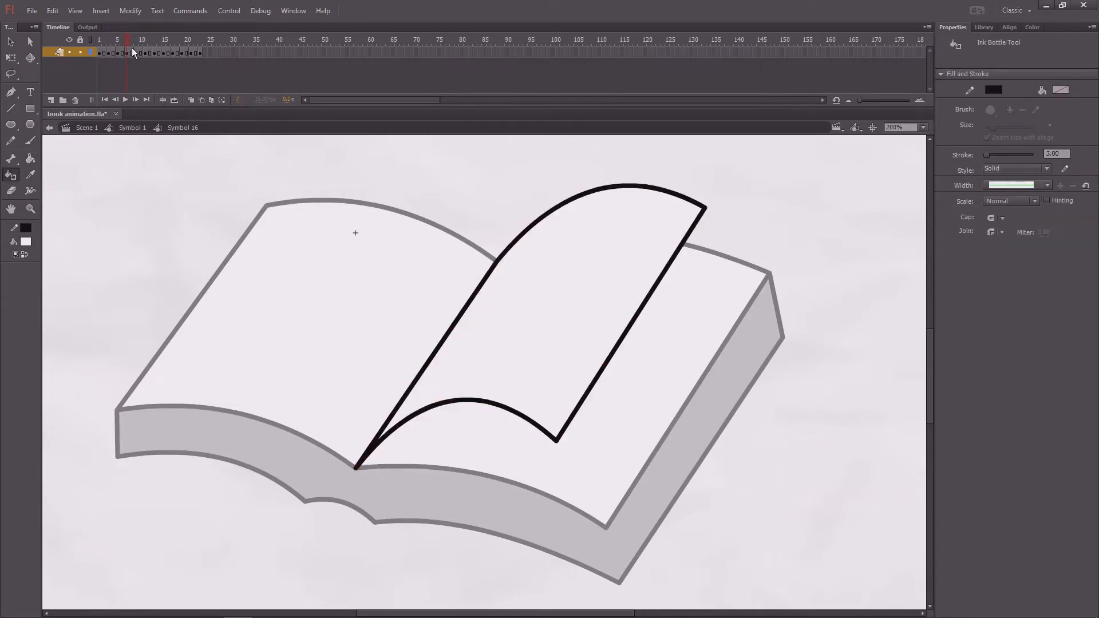
- On the frame 9 keyframe, fill both parts of the curled page with white, recolor the outline black, and check the fills
{"action": "left_click", "coordinate": [135, 41]}
{"action": "key", "text": "k"}
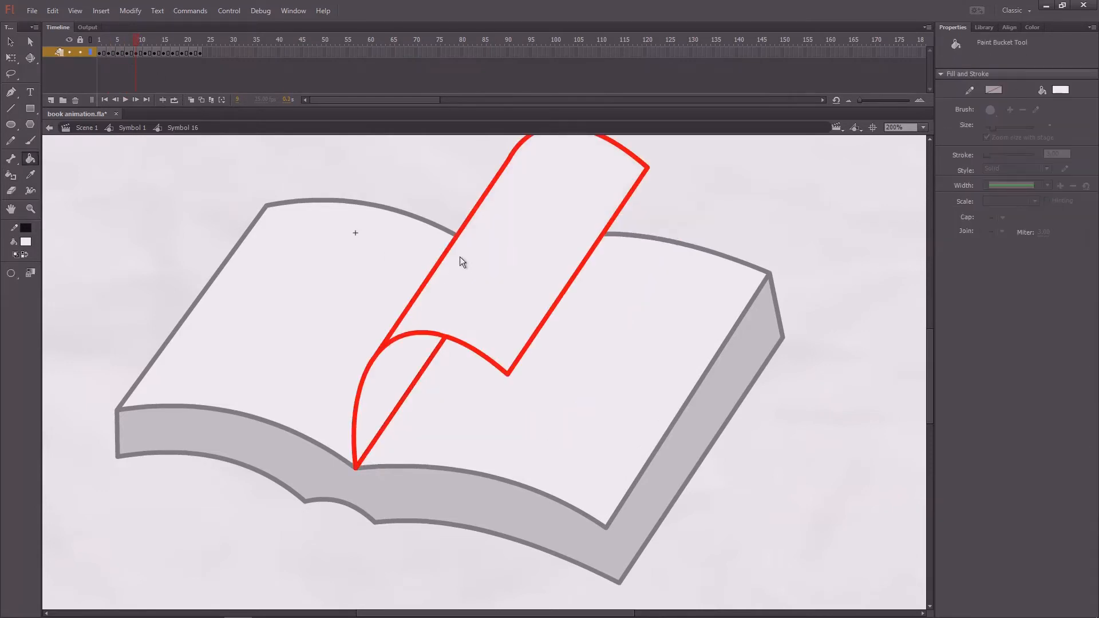
{"action": "scroll", "coordinate": [452, 309], "scroll_direction": "up", "scroll_amount": 3}
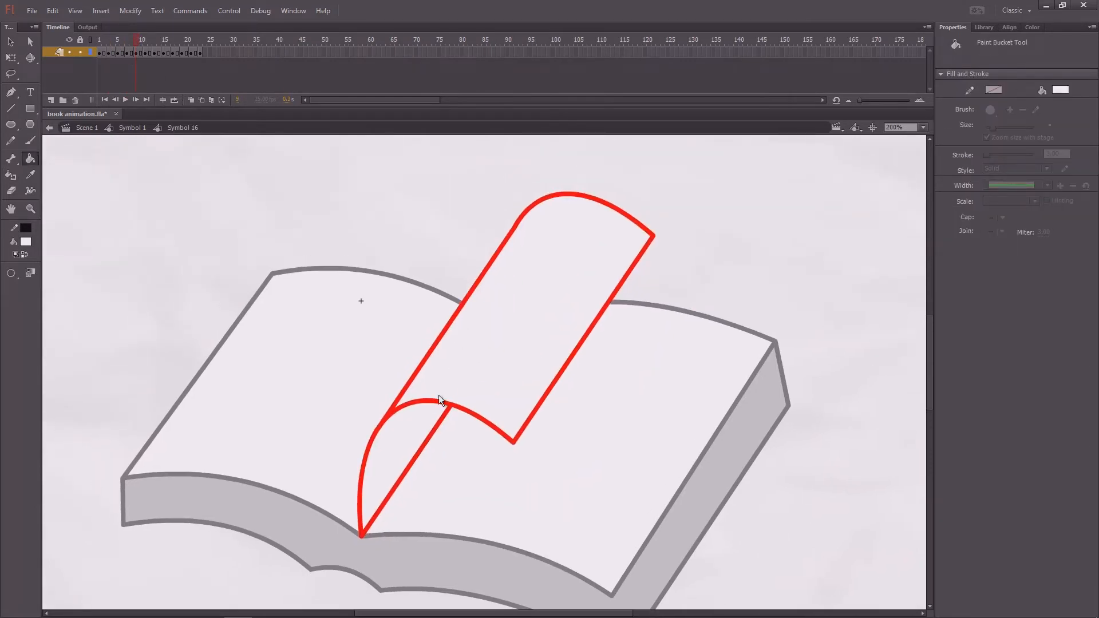
{"action": "key", "text": "s"}
{"action": "left_click", "coordinate": [414, 431]}
{"action": "key", "text": "v"}
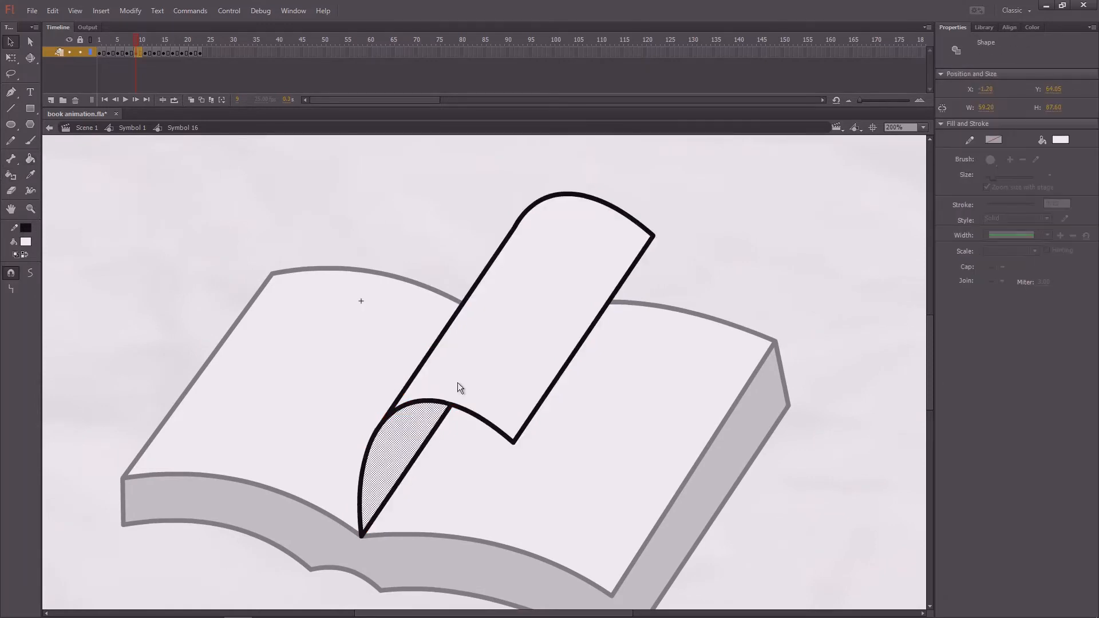
{"action": "left_click", "coordinate": [481, 293]}
{"action": "left_click", "coordinate": [362, 160]}
- On frame 12, fill both parts of the curled page with white and recolor the page outline black
{"action": "left_click", "coordinate": [148, 39]}
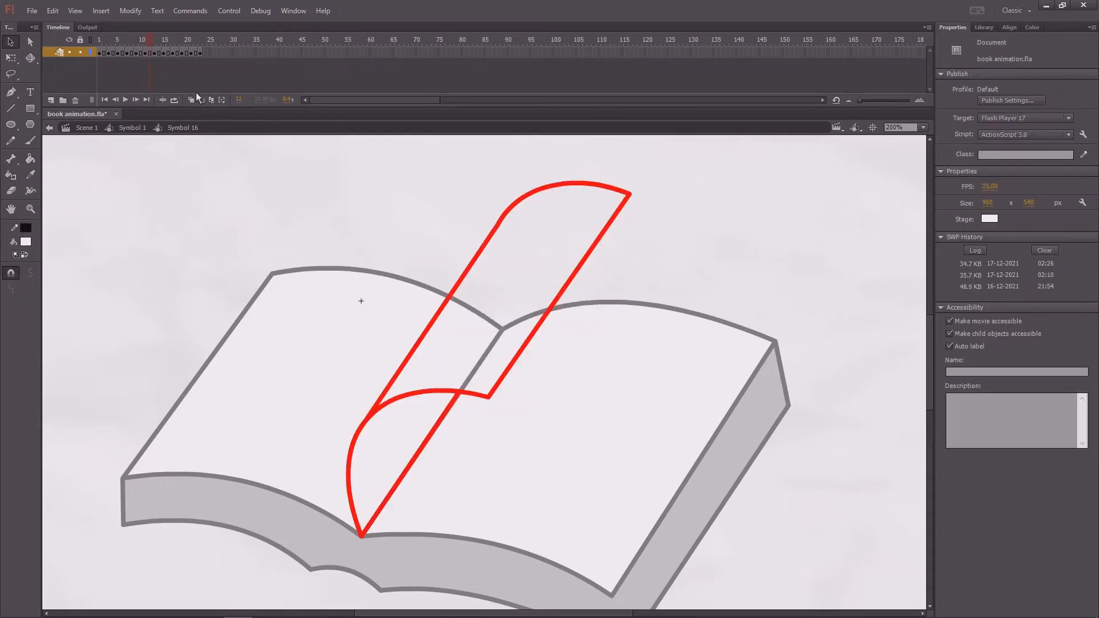
{"action": "key", "text": "k"}
{"action": "left_click", "coordinate": [513, 298]}
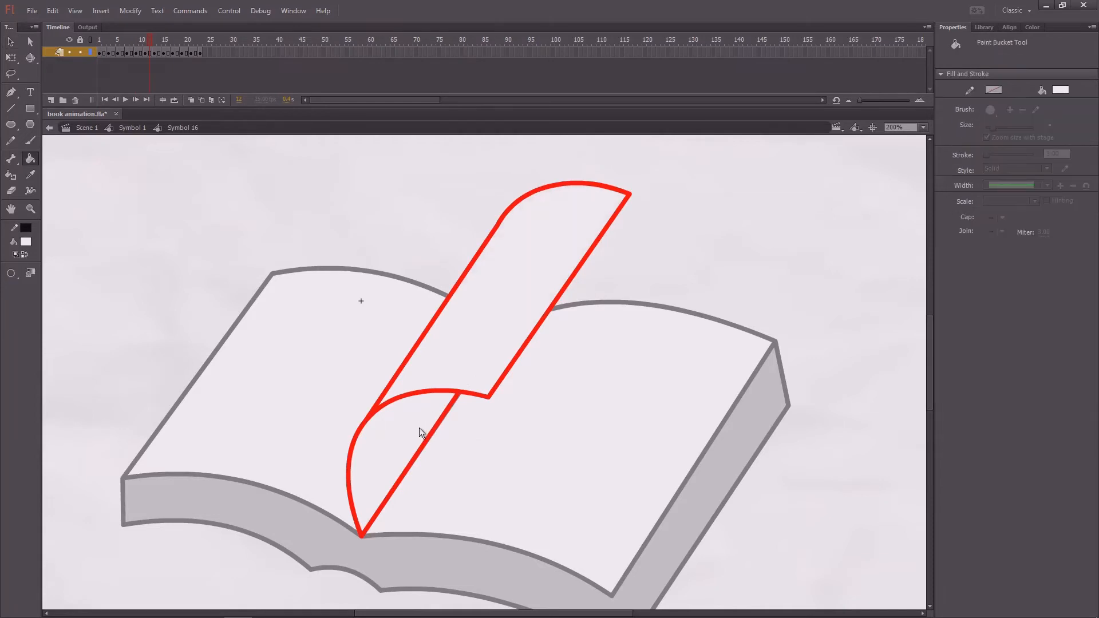
{"action": "key", "text": "s"}
{"action": "left_click", "coordinate": [419, 428]}
{"action": "left_click", "coordinate": [482, 256]}
- Fill the page with white and recolor its outline black on frame 14
{"action": "left_click", "coordinate": [160, 40]}
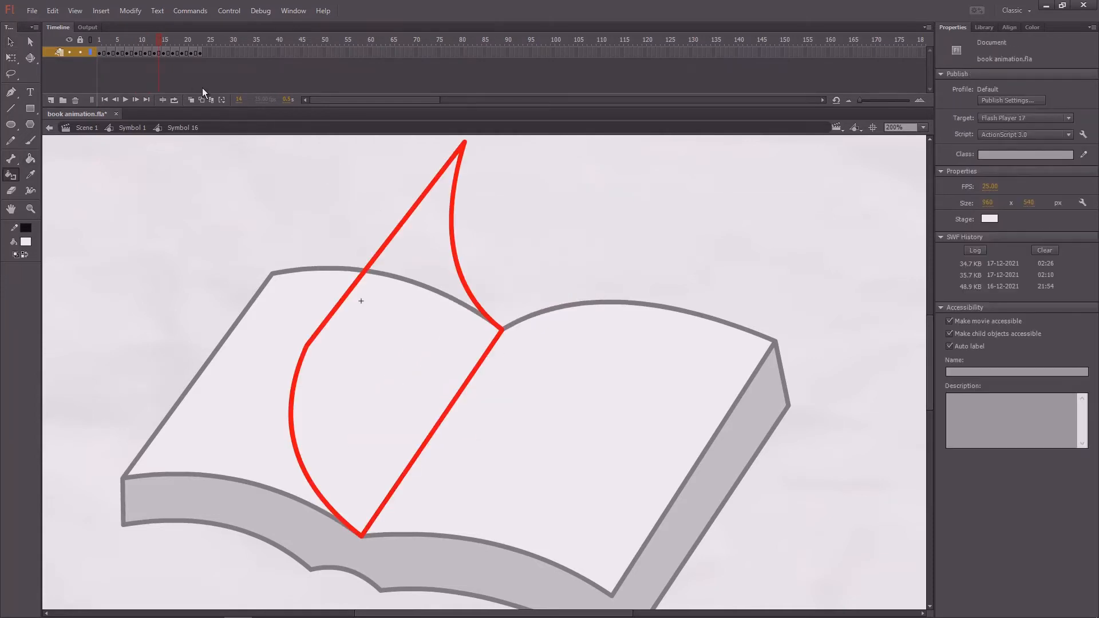
{"action": "key", "text": "k"}
{"action": "left_click", "coordinate": [385, 366]}
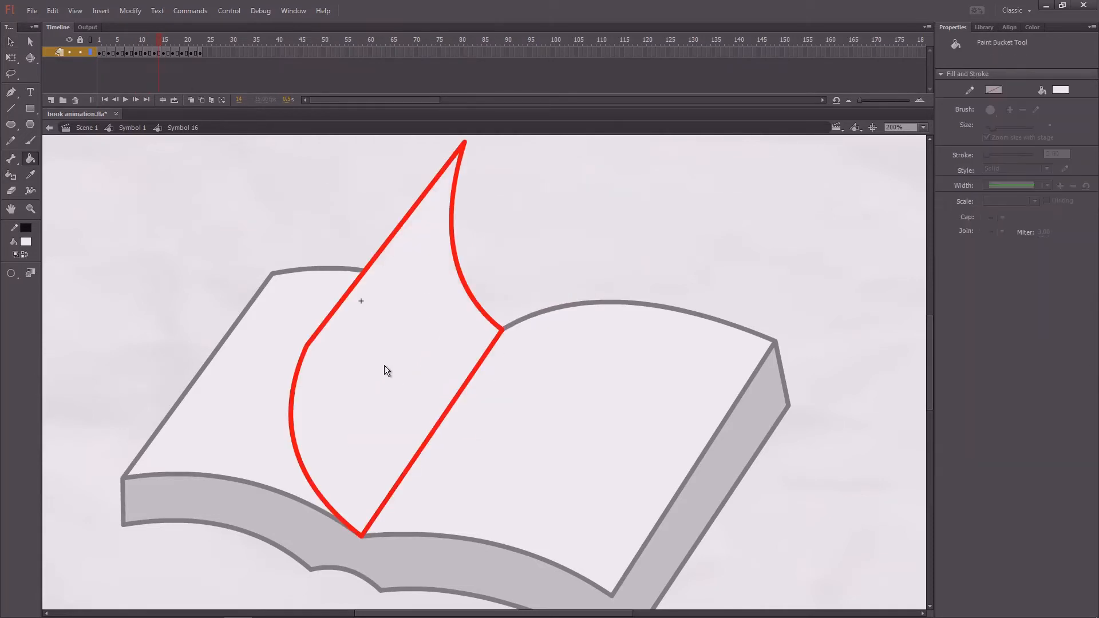
{"action": "key", "text": "s"}
{"action": "left_click", "coordinate": [383, 365]}
- Apply the white page fill and black outline to the keyframe at frame 15
{"action": "left_click", "coordinate": [166, 44]}
{"action": "key", "text": "k"}
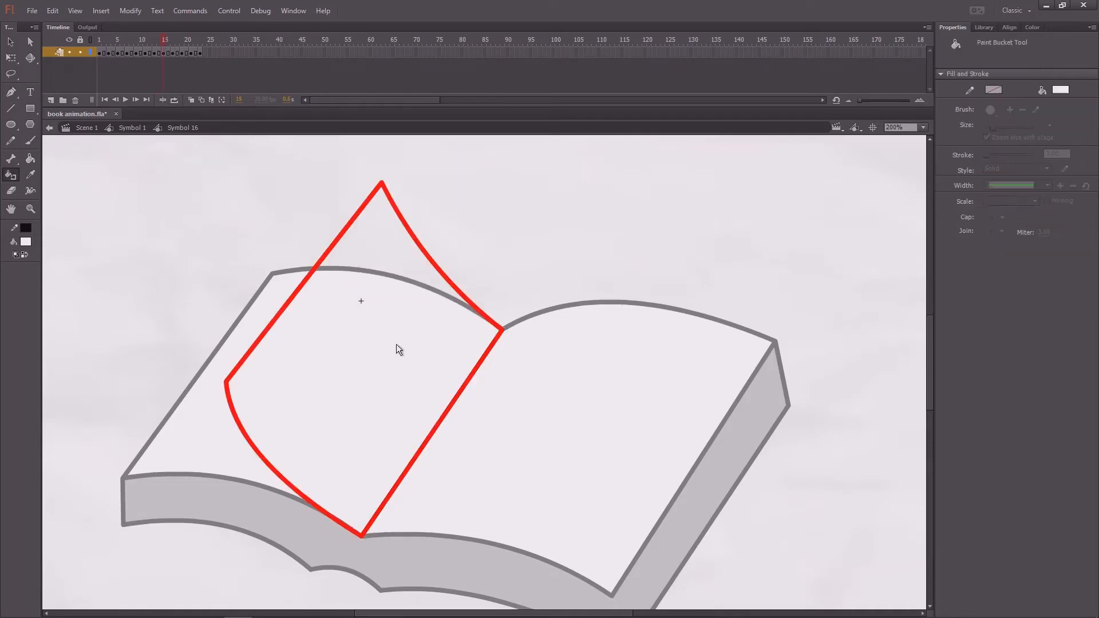
{"action": "left_click", "coordinate": [395, 346]}
{"action": "key", "text": "s"}
{"action": "left_click", "coordinate": [386, 353]}
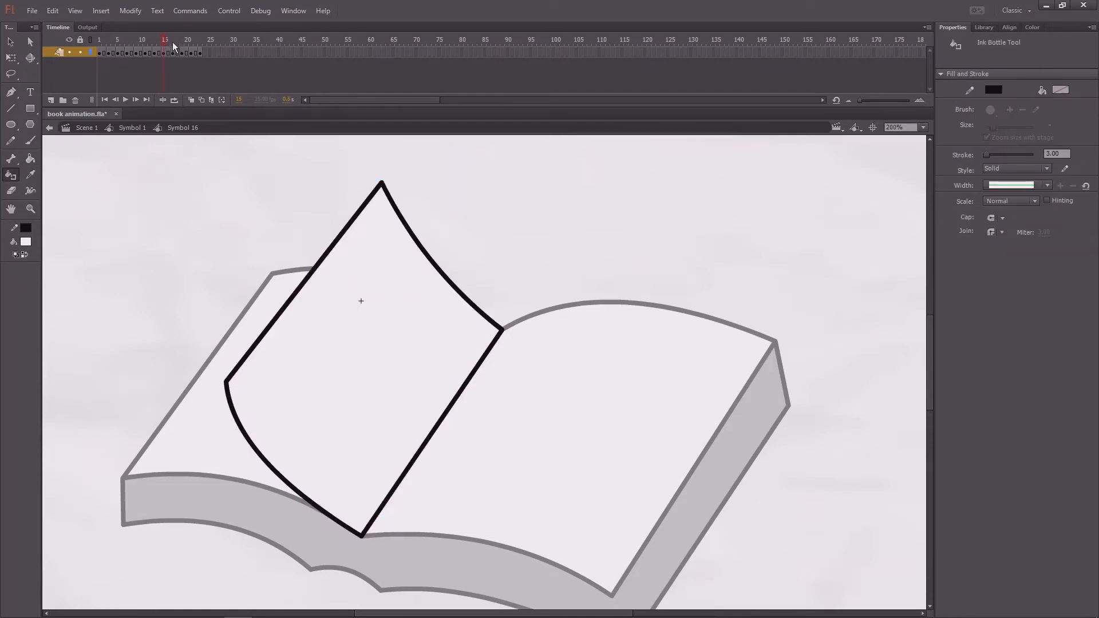
- Give the page a white fill and black outline on frames 17 and 19
{"action": "left_click", "coordinate": [173, 42]}
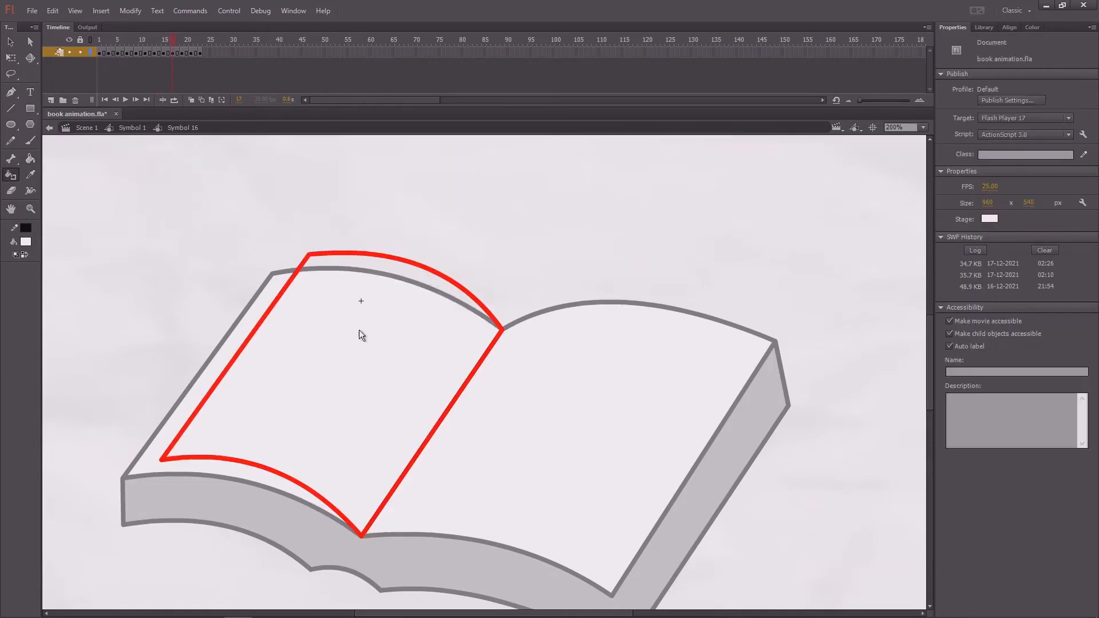
{"action": "key", "text": "s"}
{"action": "left_click", "coordinate": [331, 383]}
{"action": "left_click", "coordinate": [184, 39]}
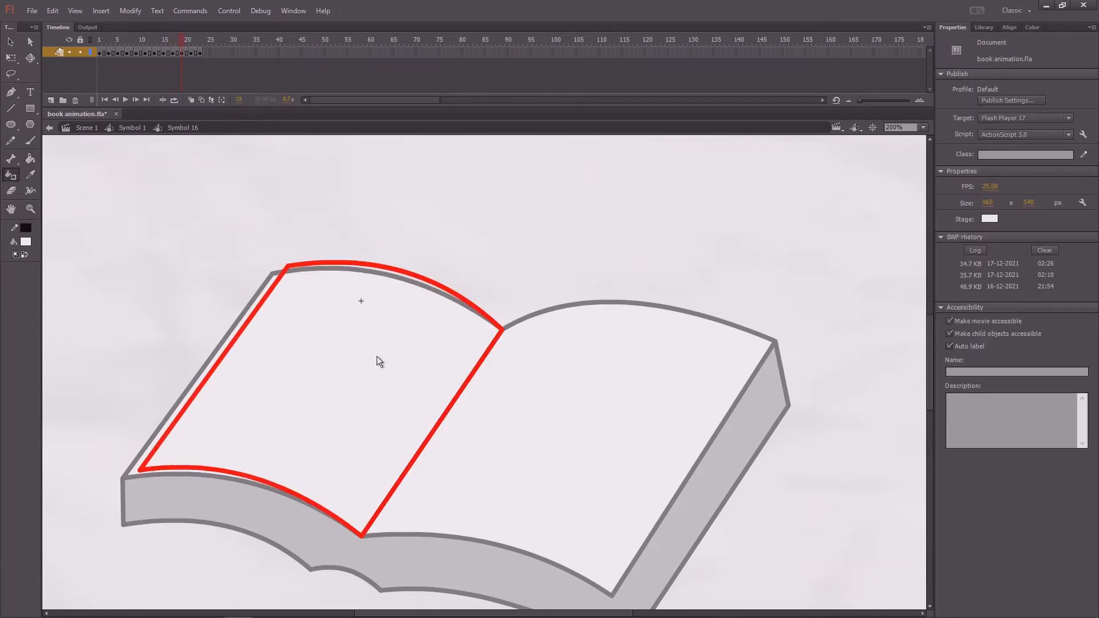
{"action": "left_click", "coordinate": [363, 370]}
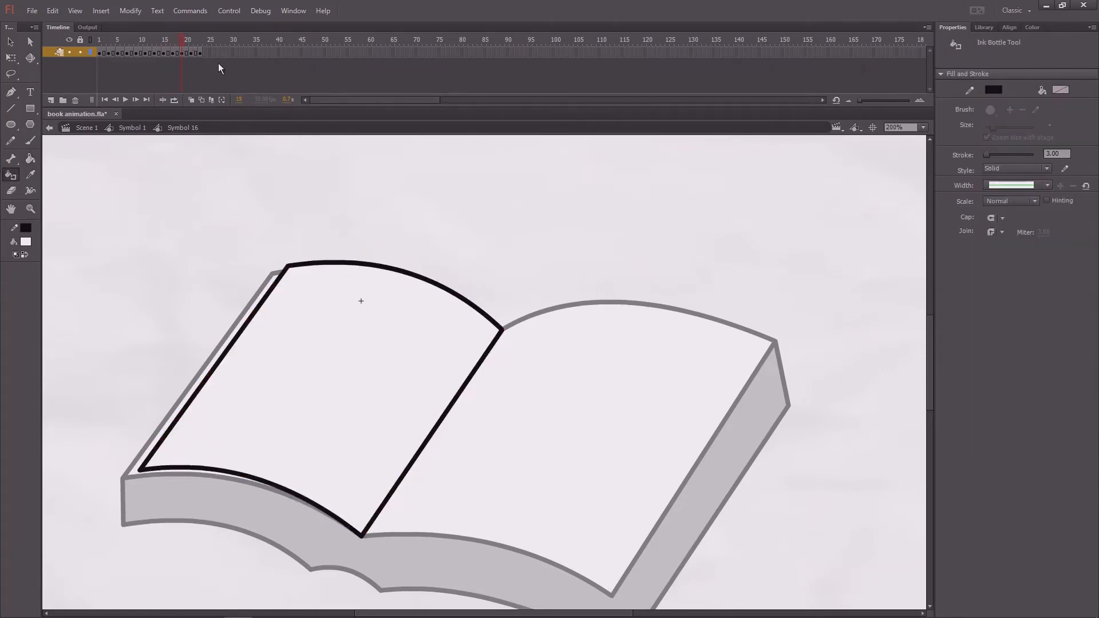
- Apply the white fill and black outline to the nearly flat page on frames 22 and 23
{"action": "left_click", "coordinate": [195, 40]}
{"action": "left_click", "coordinate": [362, 354]}
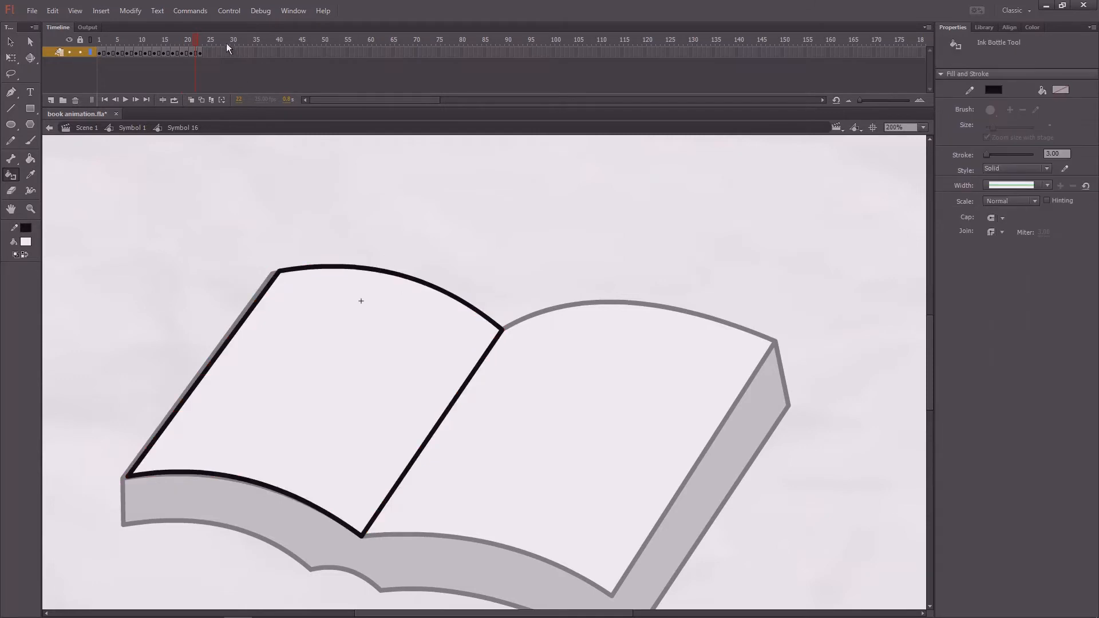
{"action": "left_click", "coordinate": [200, 40]}
{"action": "left_click", "coordinate": [343, 355]}
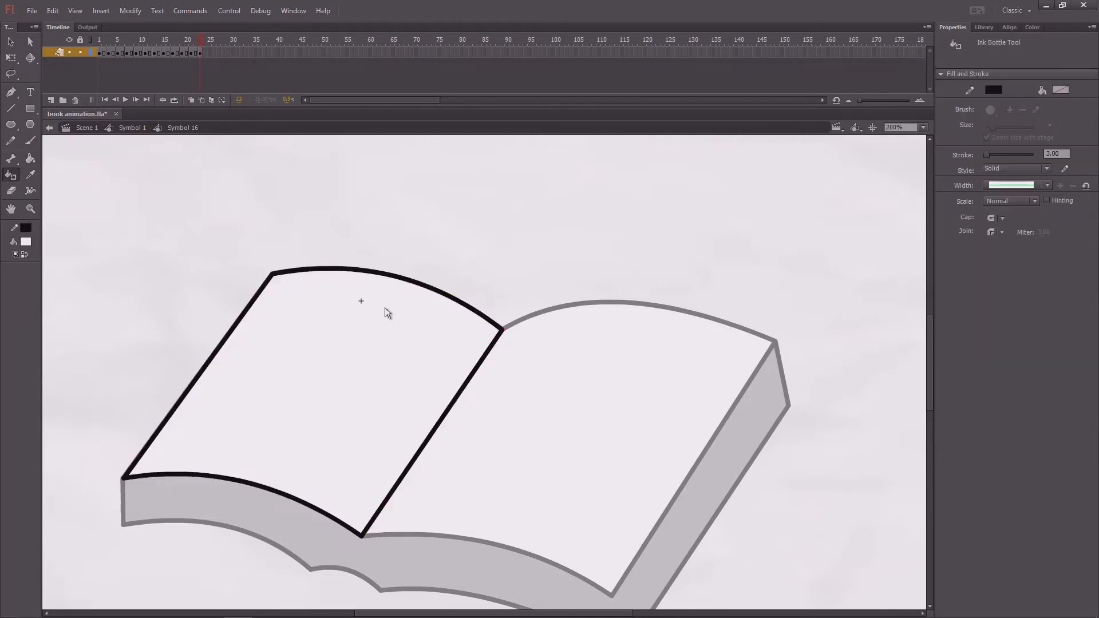
- Play the animation through, then fill the skipped page on frame 6 with white and recolor its outline black
{"action": "key", "text": "Return"}
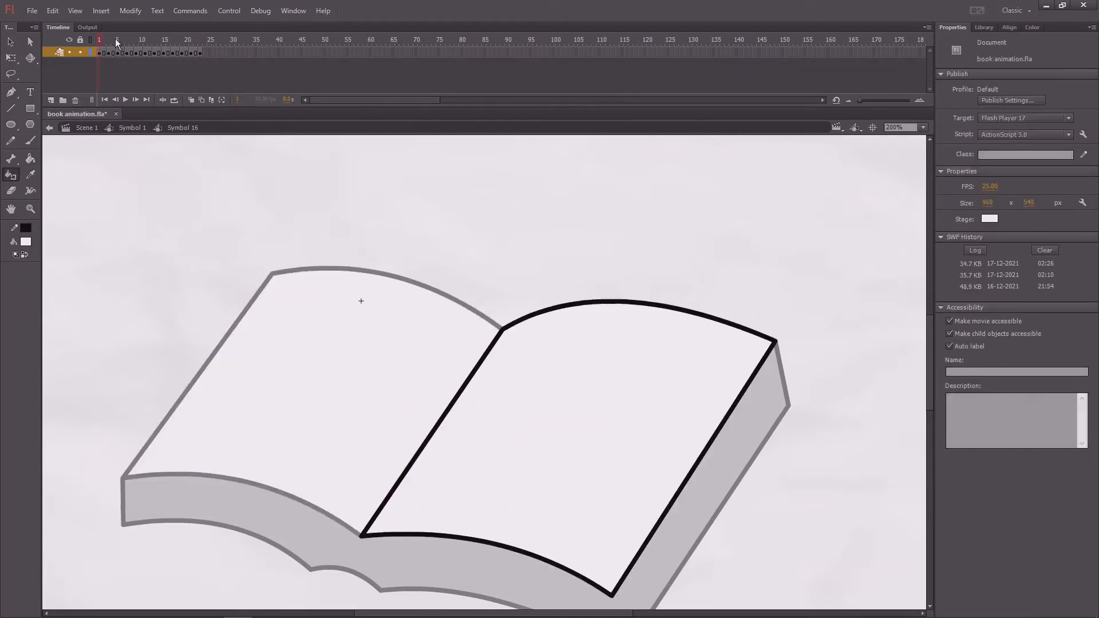
{"action": "left_click_drag", "start_coordinate": [115, 39], "coordinate": [121, 43]}
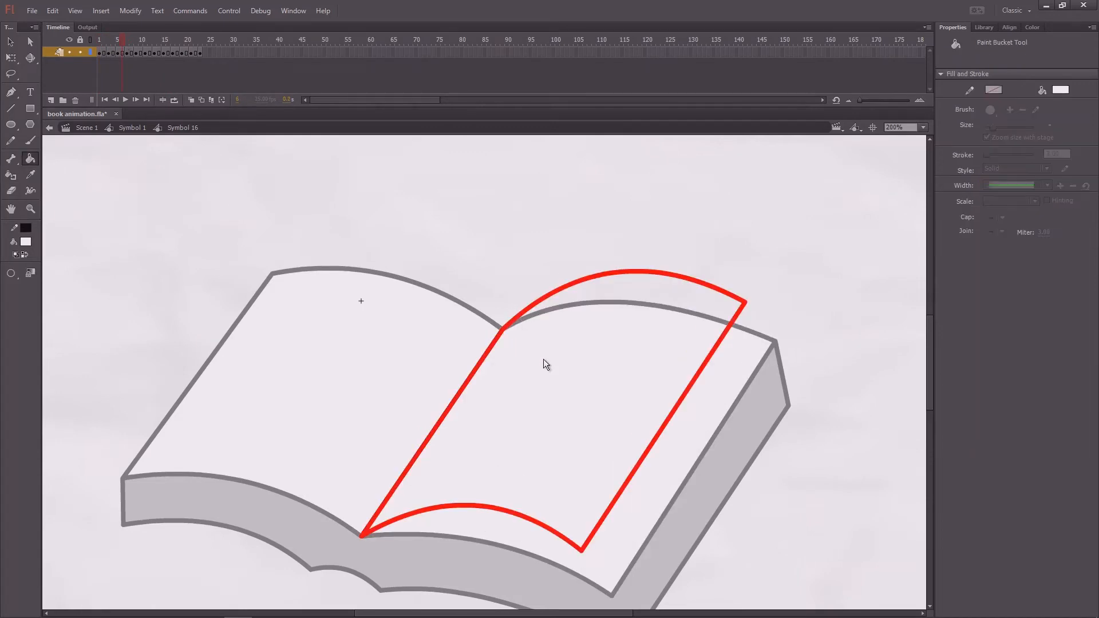
{"action": "left_click", "coordinate": [544, 377]}
- Play the page turn repeatedly at 100% and 200% zoom to check the painted frames and motion
{"action": "left_click_drag", "start_coordinate": [117, 44], "coordinate": [95, 75]}
{"action": "key", "text": "ctrl+minus"}
{"action": "key", "text": "Return"}
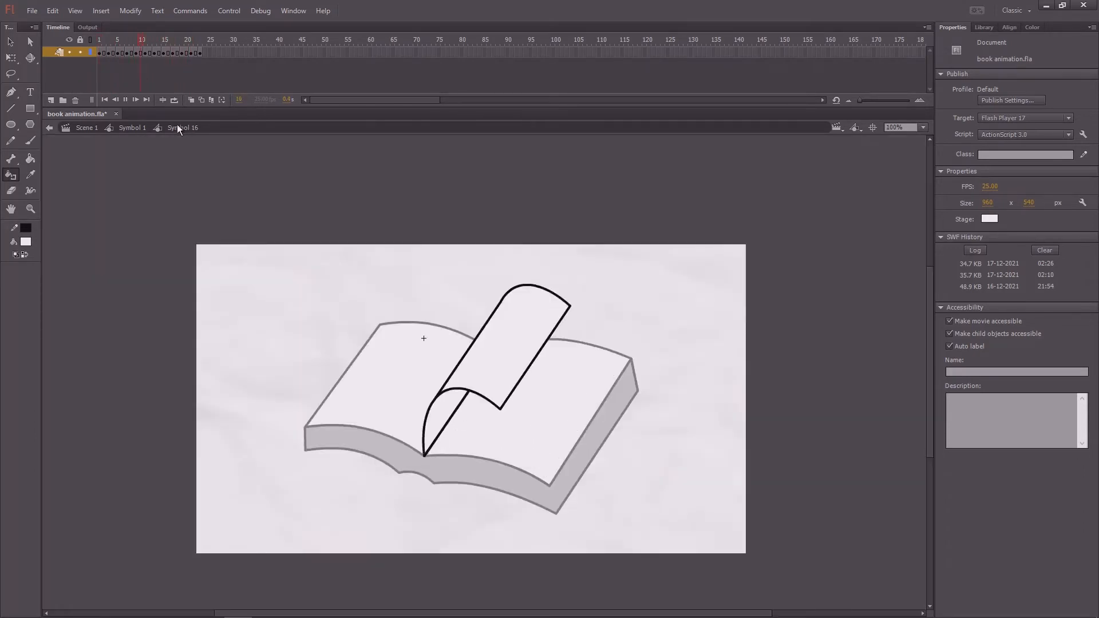
{"action": "key", "text": "Return"}
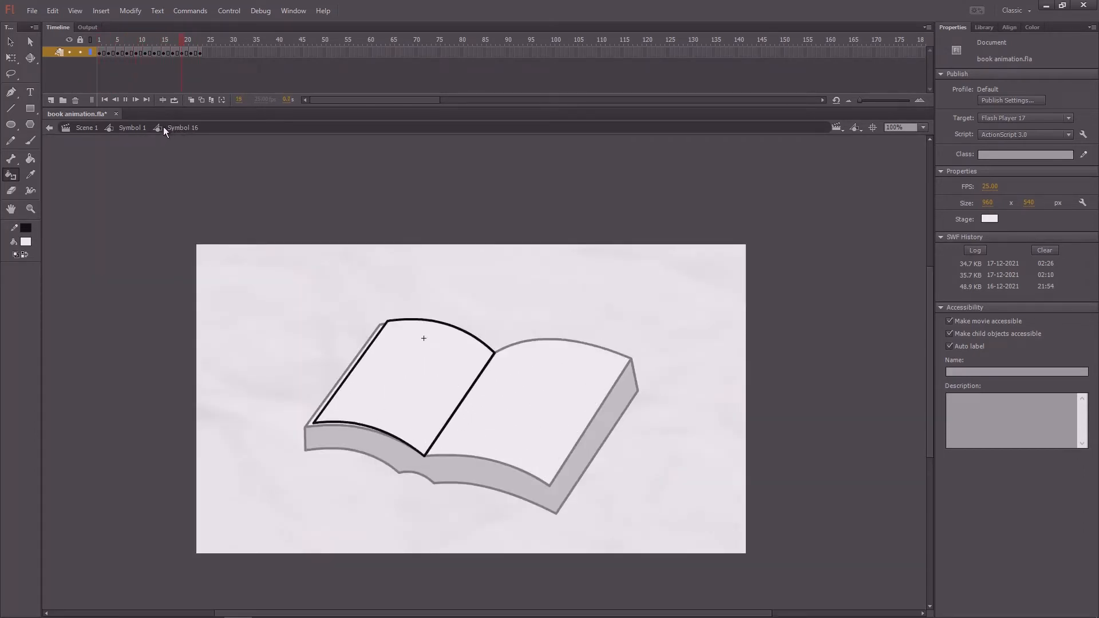
{"action": "key", "text": "Return"}
{"action": "key", "text": "Return"}
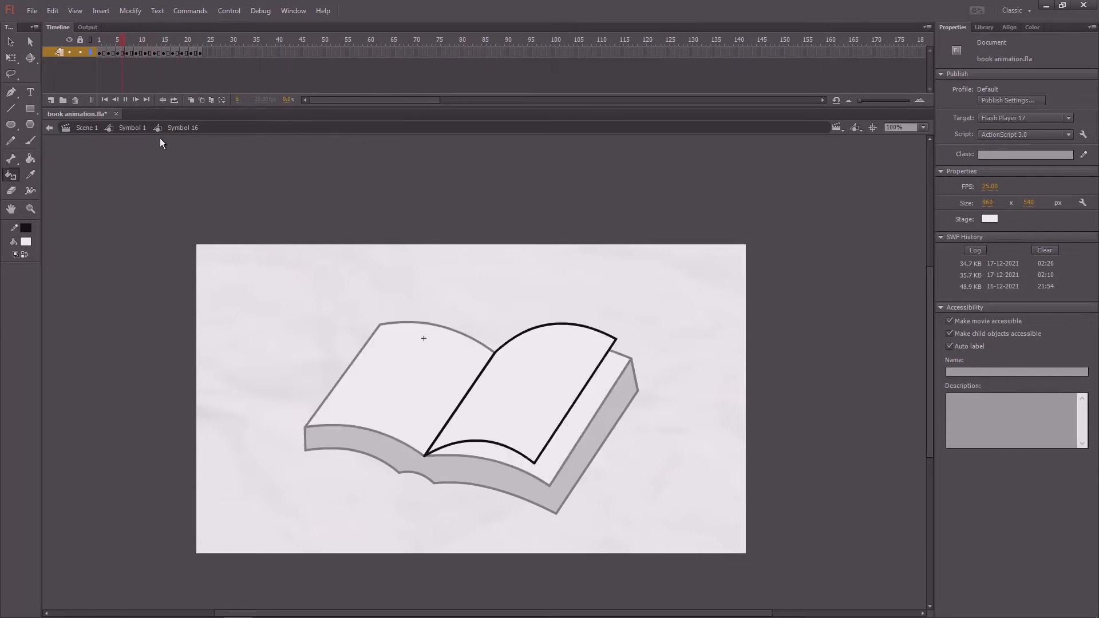
{"action": "key", "text": "Return"}
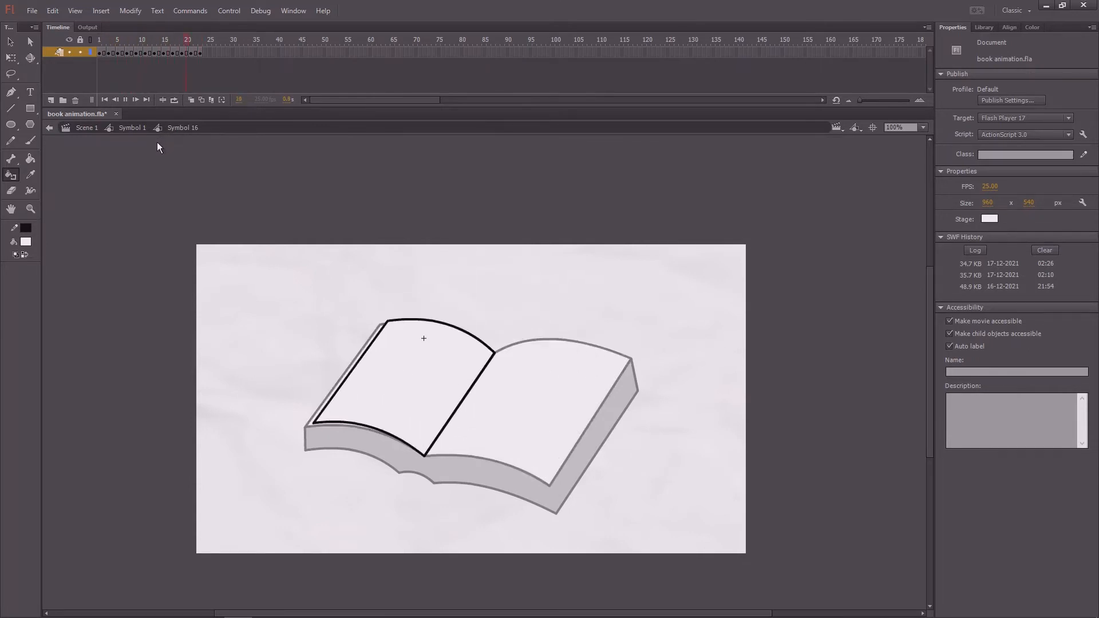
{"action": "key", "text": "Return"}
{"action": "key", "text": "ctrl+="}
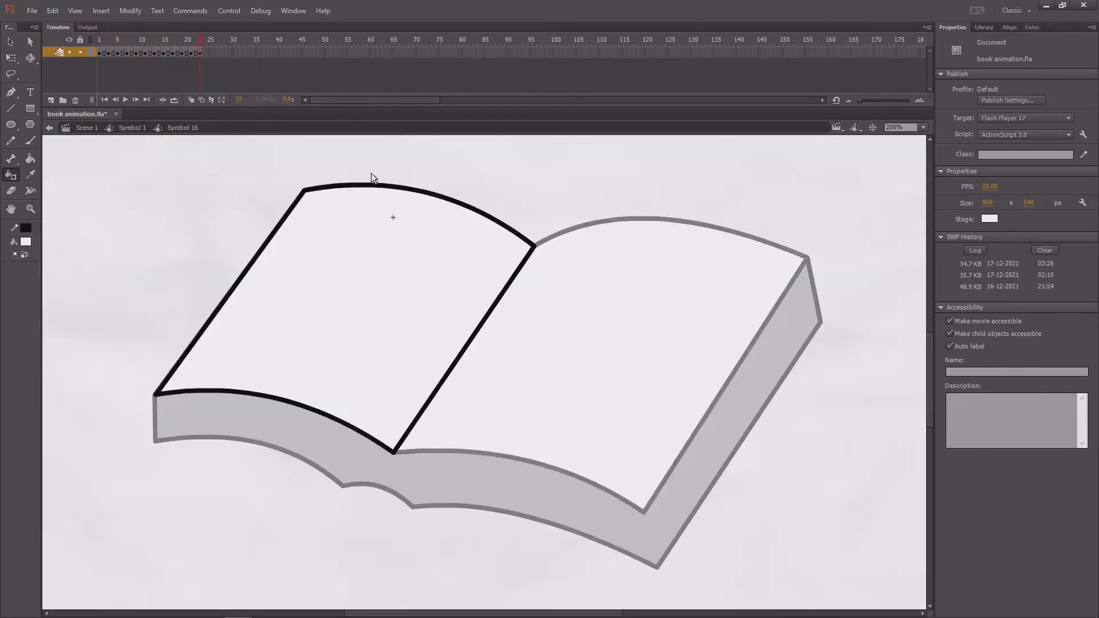
{"action": "key", "text": "Return"}
- Save the document and replay the page-turning animation several times to review it
{"action": "left_click_drag", "start_coordinate": [411, 165], "coordinate": [428, 242]}
{"action": "key", "text": "ctrl+s"}
{"action": "key", "text": "Return"}
{"action": "key", "text": "Return"}
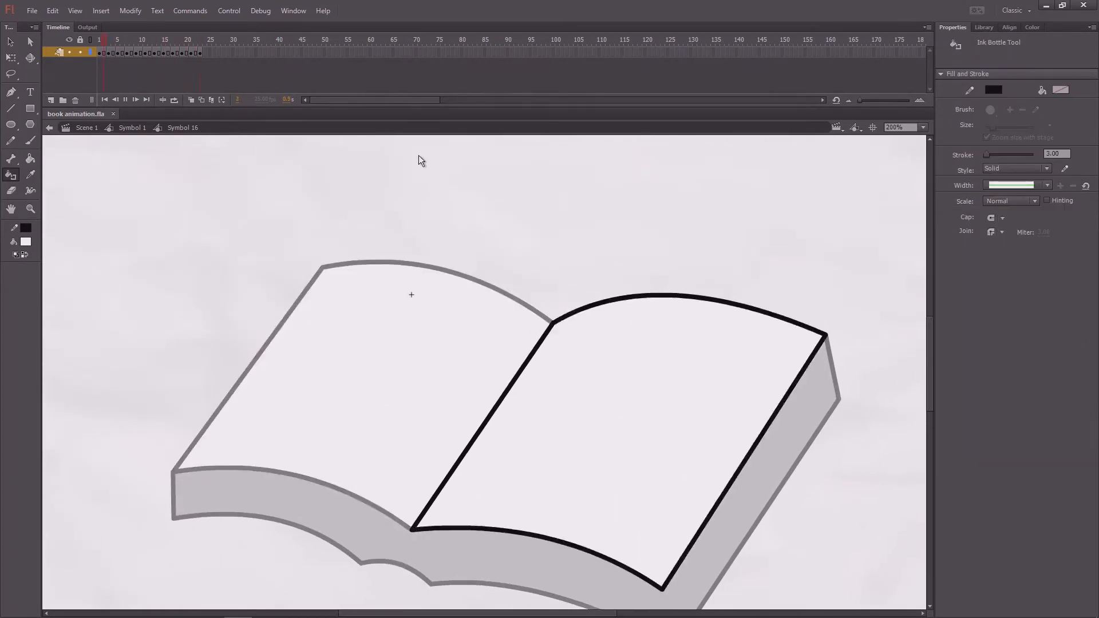
{"action": "key", "text": "Return"}
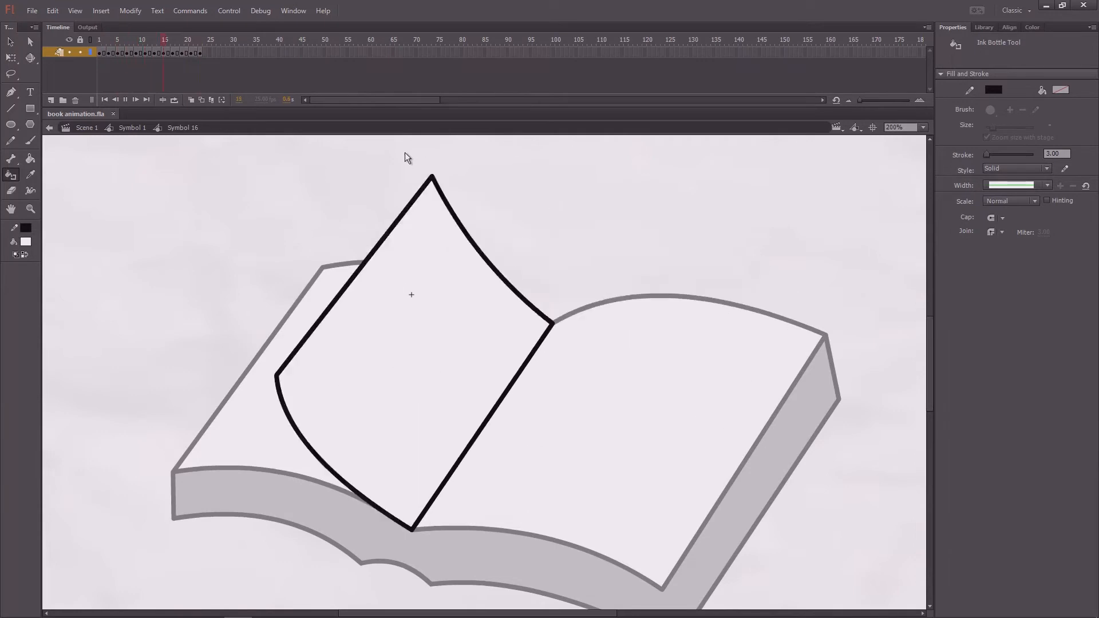
{"action": "key", "text": "Return"}
{"action": "key", "text": "Return"}
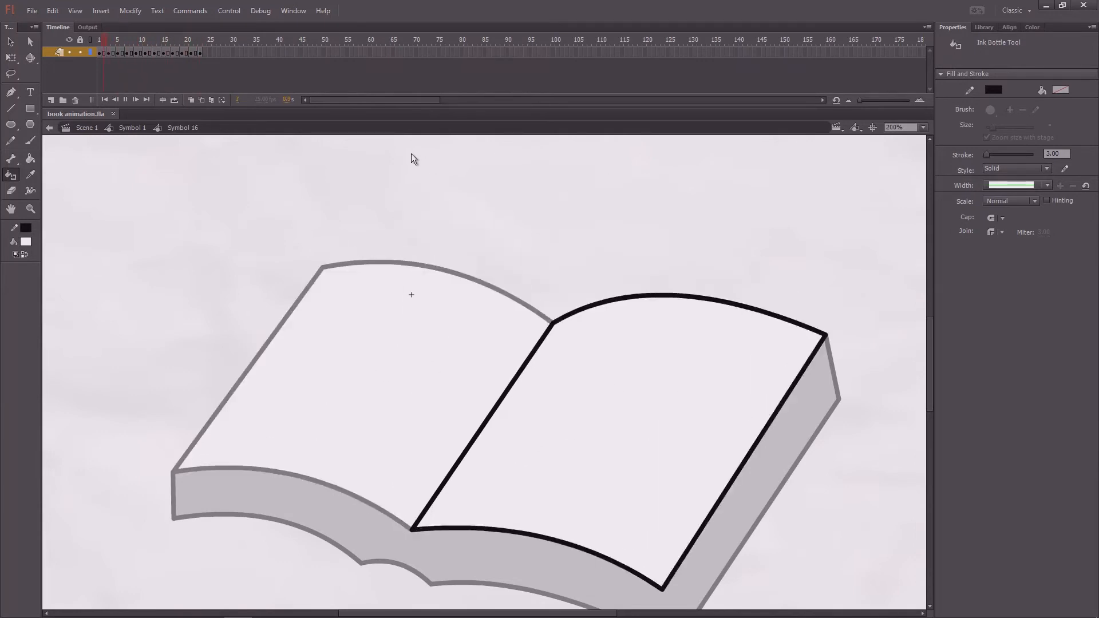
{"action": "key", "text": "Return"}
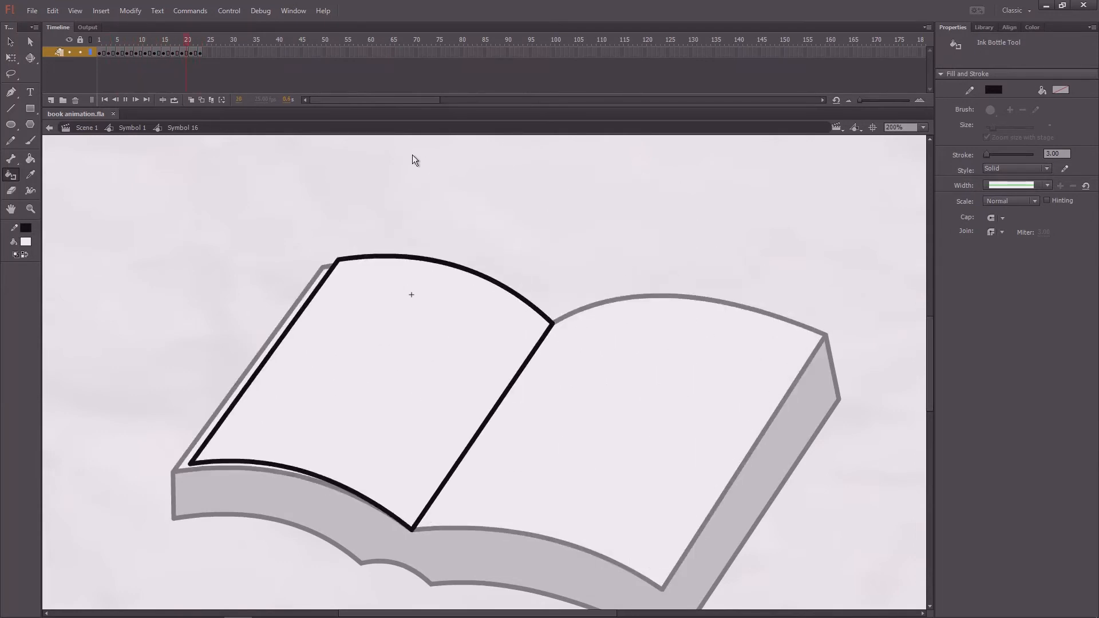
{"action": "key", "text": "Return"}
{"action": "key", "text": "Return"}
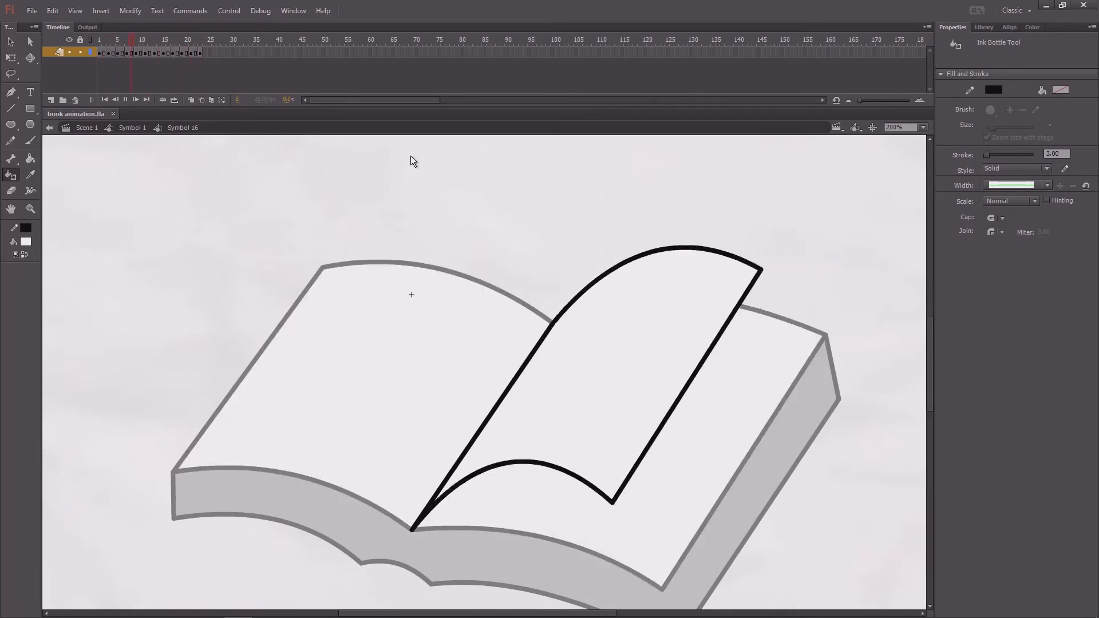
- Extend the page symbol's timeline and both layers of its parent book symbol to frame 25
{"action": "key", "text": "v"}
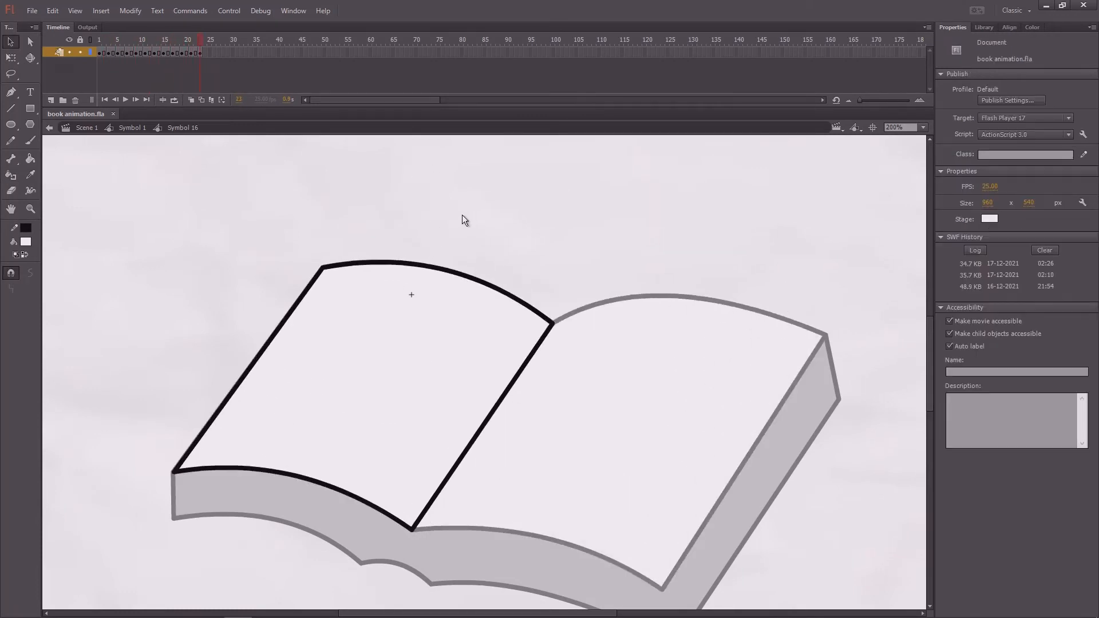
{"action": "key", "text": "ctrl+1"}
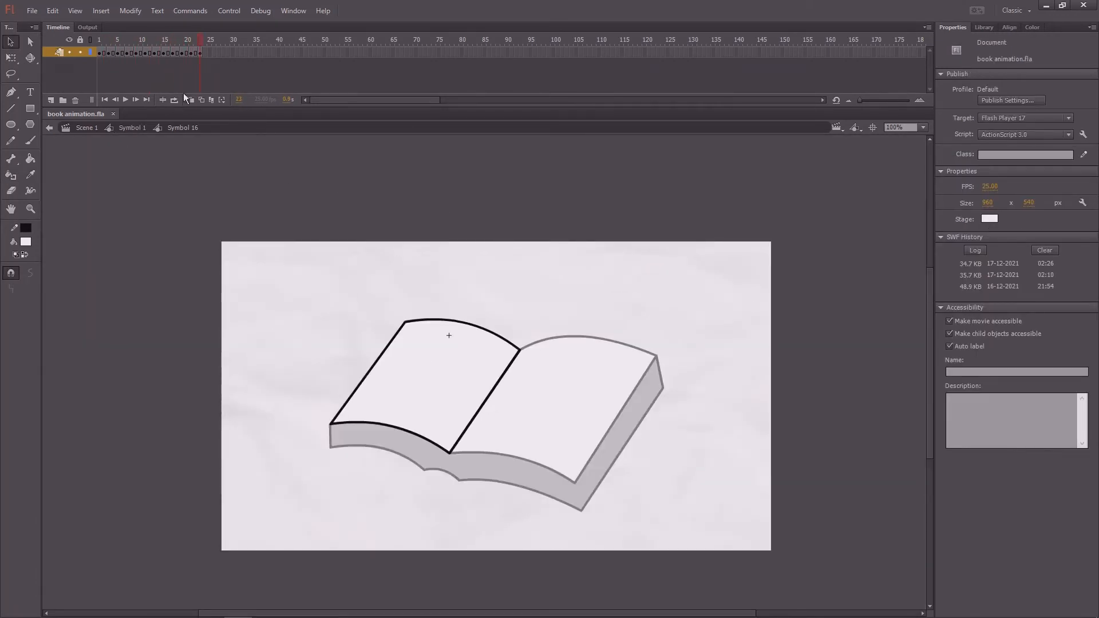
{"action": "left_click", "coordinate": [209, 48]}
{"action": "key", "text": "F5"}
{"action": "left_click", "coordinate": [130, 127]}
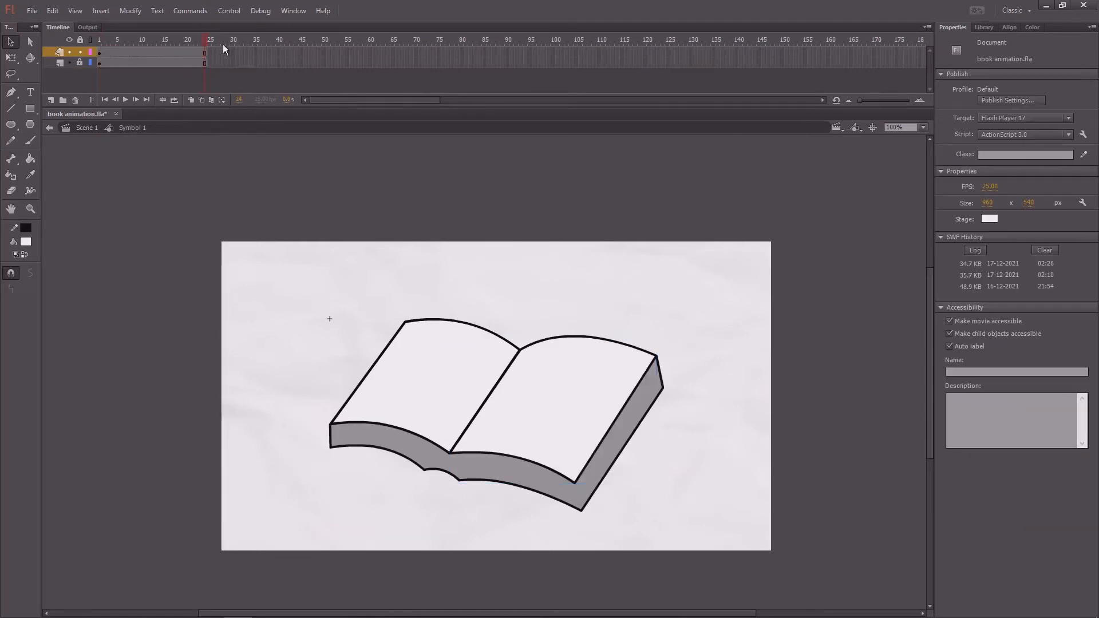
{"action": "left_click_drag", "start_coordinate": [101, 44], "coordinate": [201, 59]}
- Return to Scene 1, save the document, and test the movie in a maximized preview window
{"action": "left_click", "coordinate": [88, 128]}
{"action": "left_click", "coordinate": [236, 44]}
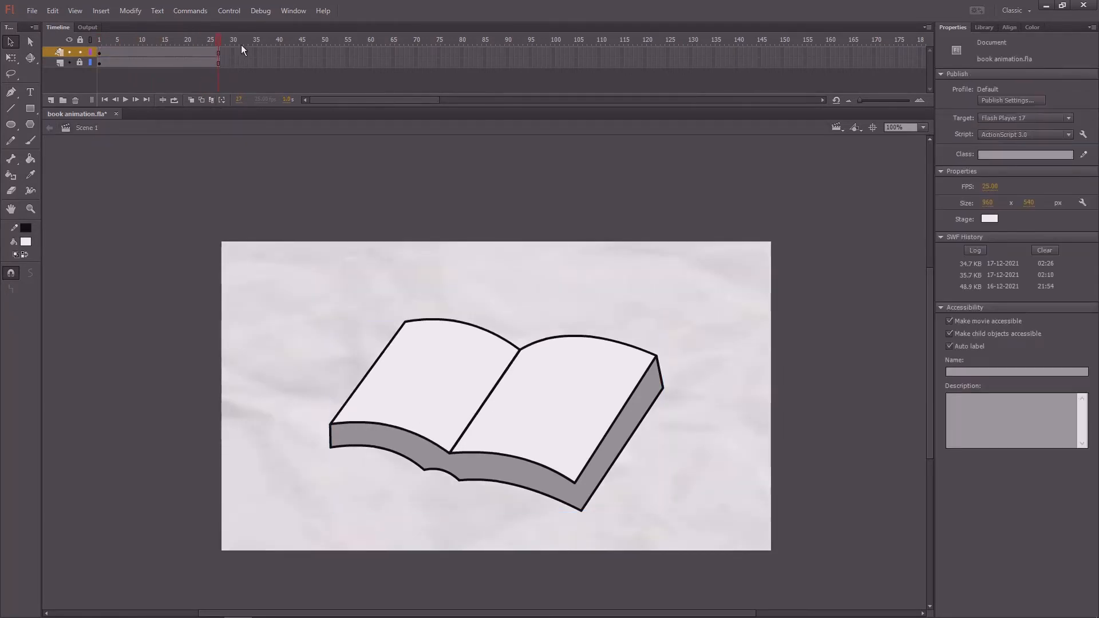
{"action": "key", "text": "ctrl+s"}
{"action": "key", "text": "ctrl+Return"}
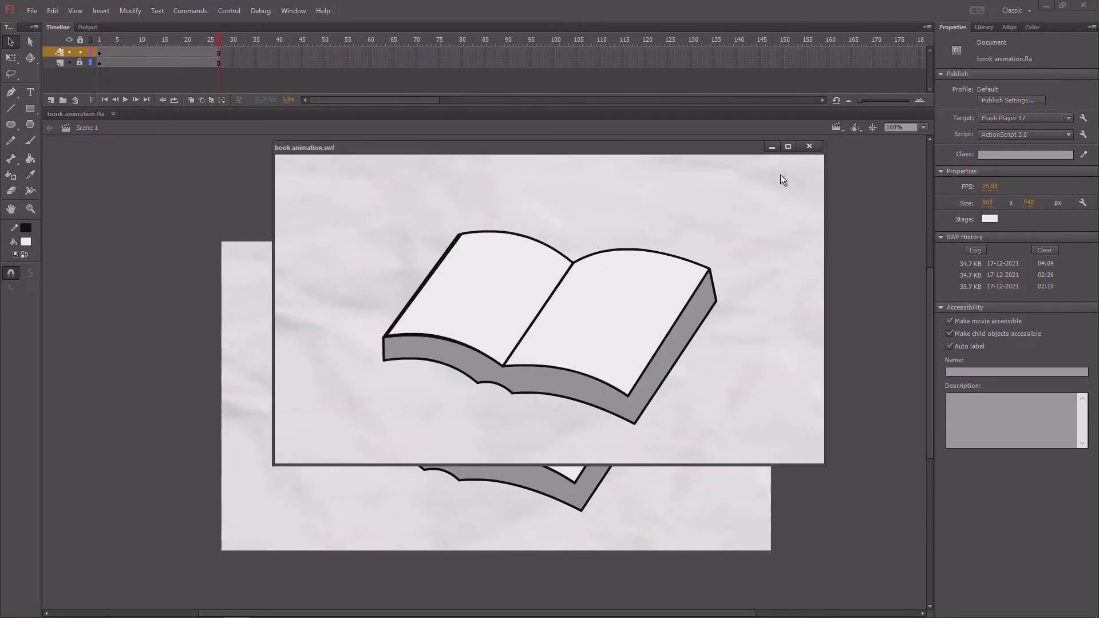
{"action": "left_click", "coordinate": [787, 147]}
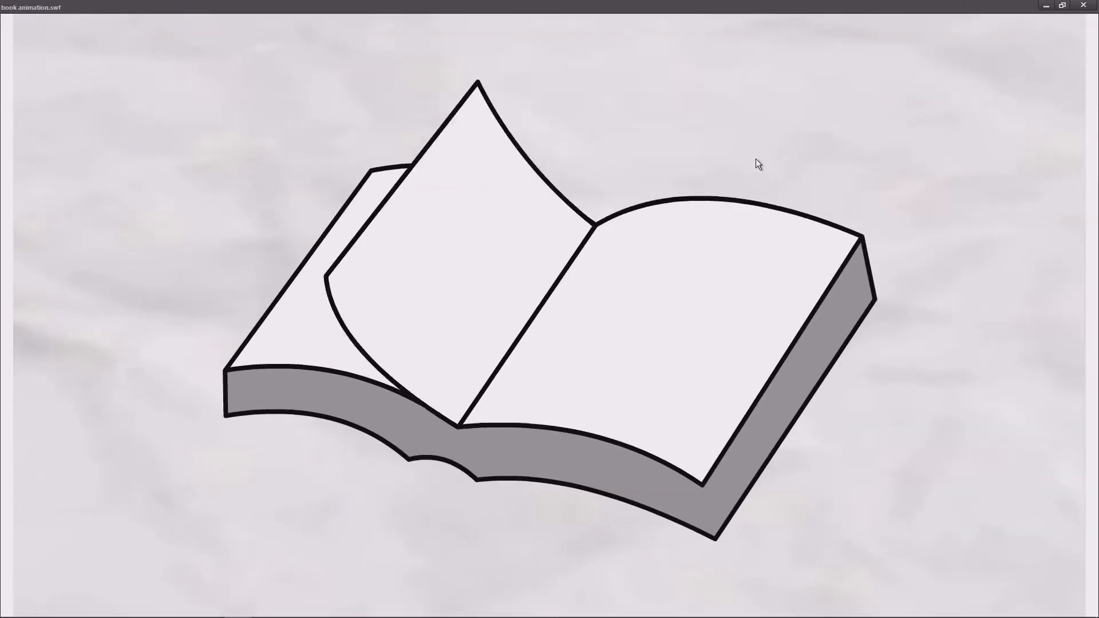
{"action": "left_click", "coordinate": [1083, 6]}
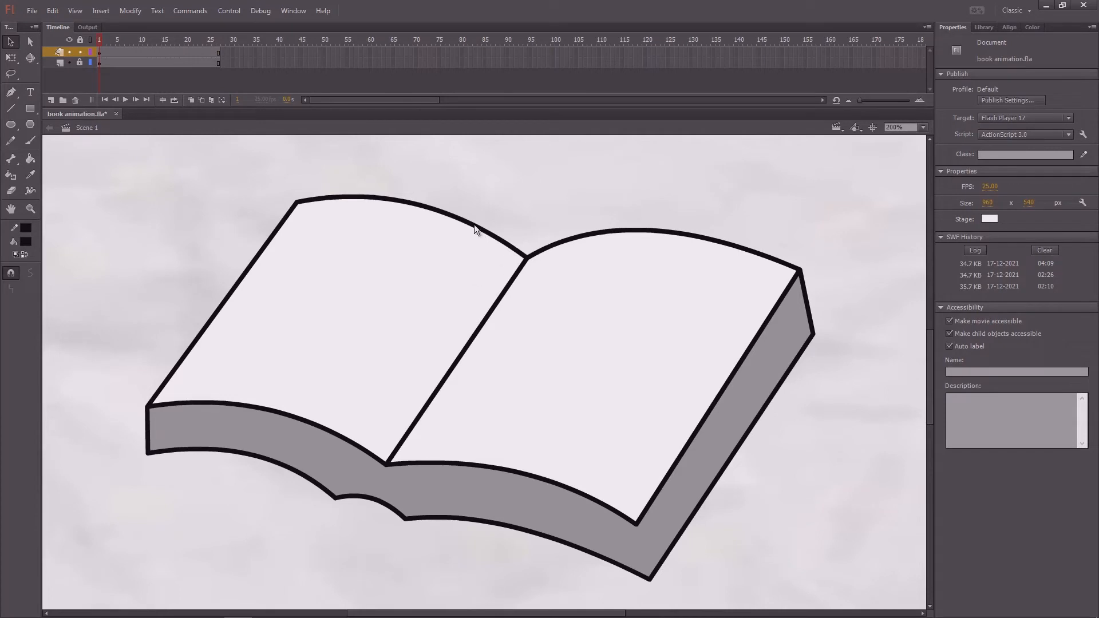
- Open the book symbol, lock its lower layer with the book base, and open the page symbol for editing
{"action": "double_click", "coordinate": [401, 204]}
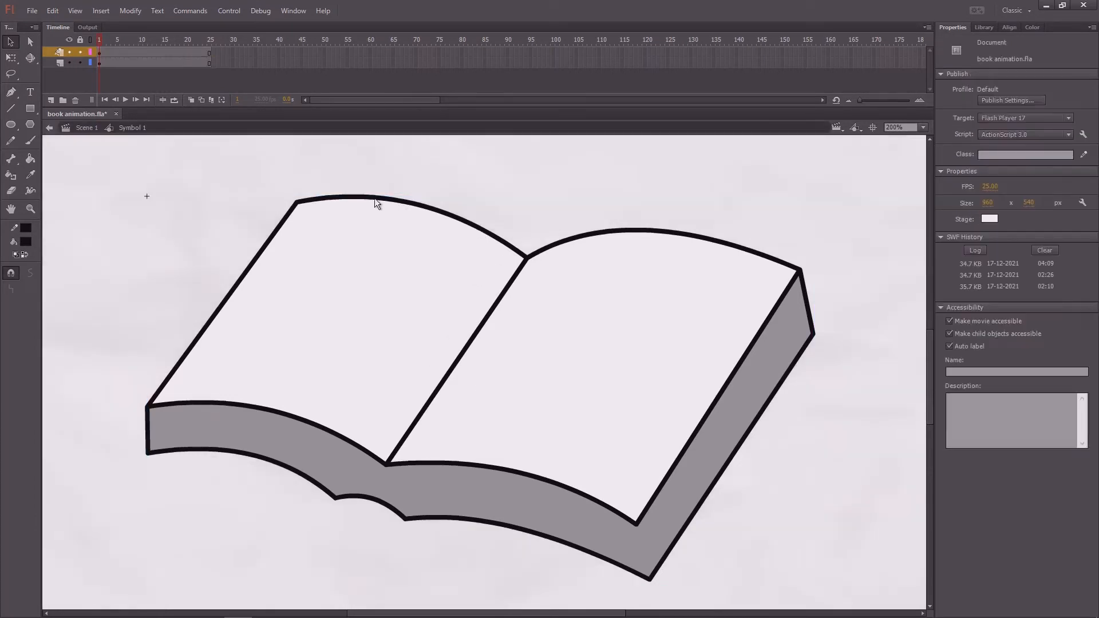
{"action": "left_click_drag", "start_coordinate": [101, 50], "coordinate": [102, 78]}
{"action": "key", "text": "ctrl+minus"}
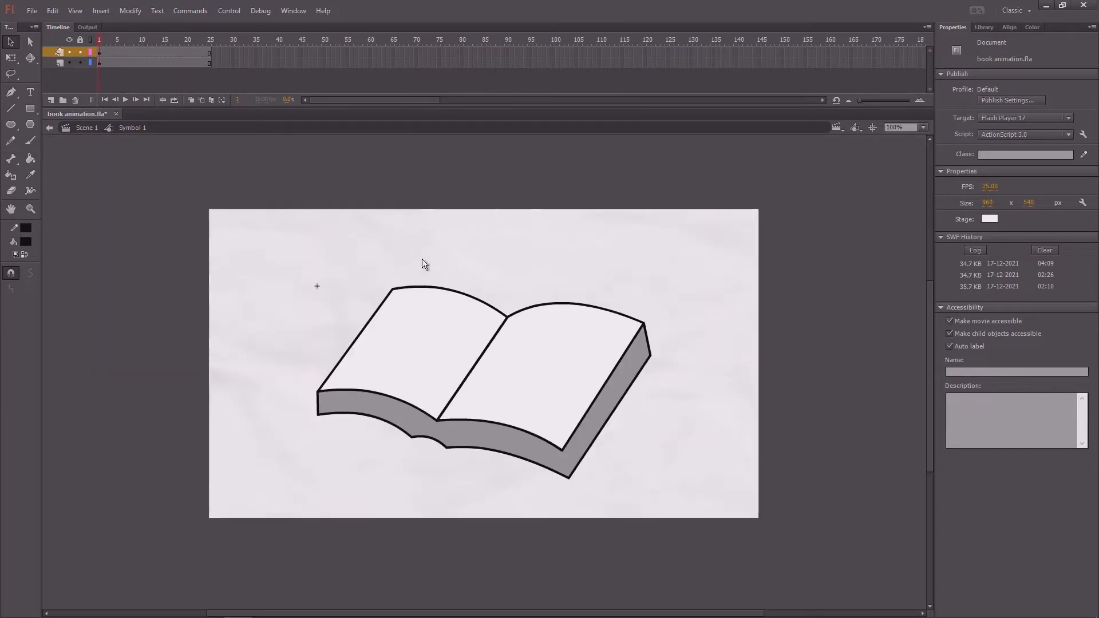
{"action": "left_click", "coordinate": [466, 297]}
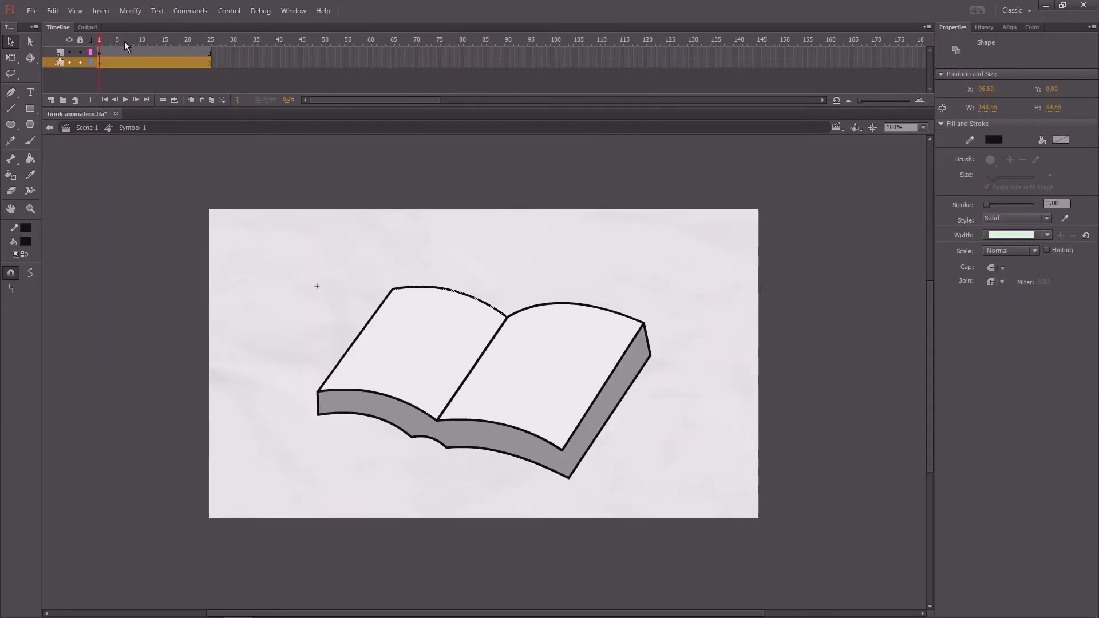
{"action": "left_click", "coordinate": [80, 62]}
{"action": "left_click", "coordinate": [98, 53]}
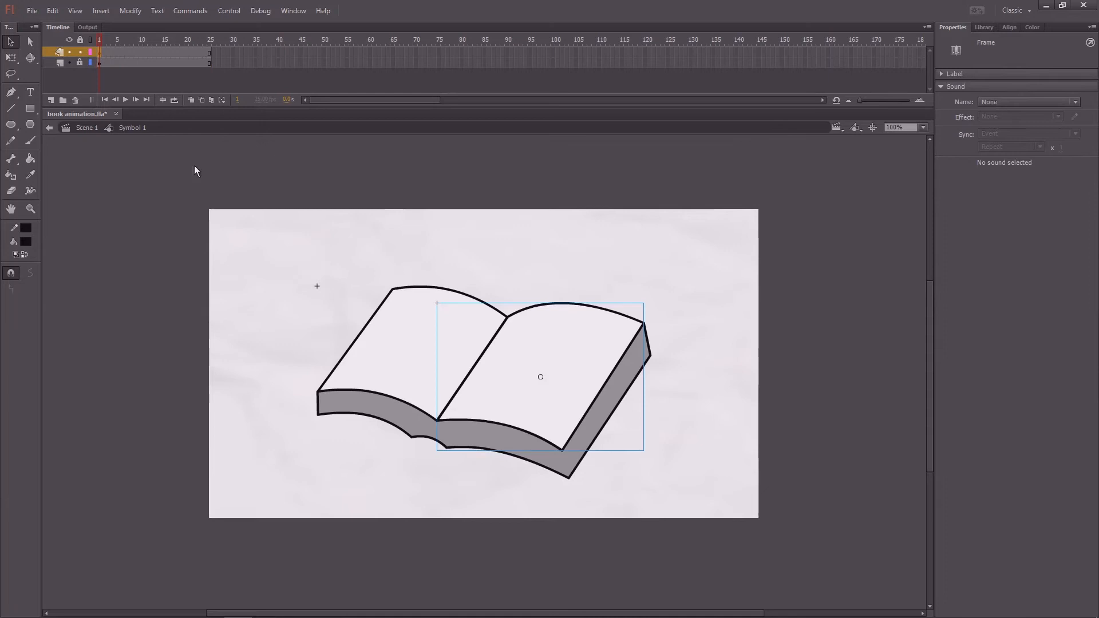
{"action": "left_click", "coordinate": [493, 262]}
{"action": "double_click", "coordinate": [520, 313]}
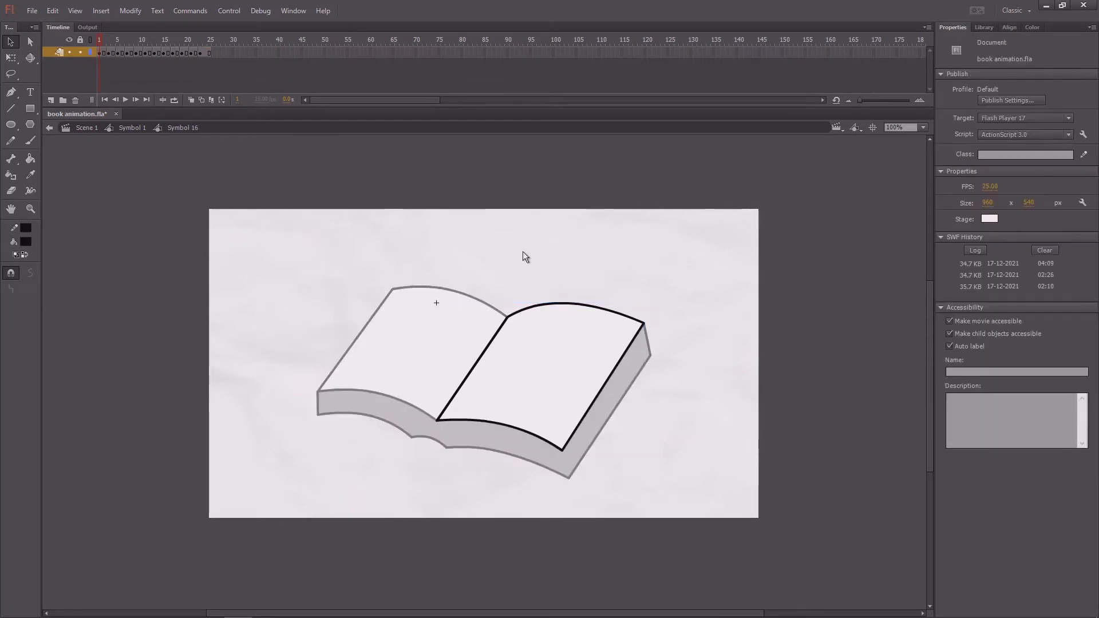
- Add a layer above the page drawing and place the text "a" on the right page at frame 1
{"action": "left_click_drag", "start_coordinate": [99, 39], "coordinate": [72, 91]}
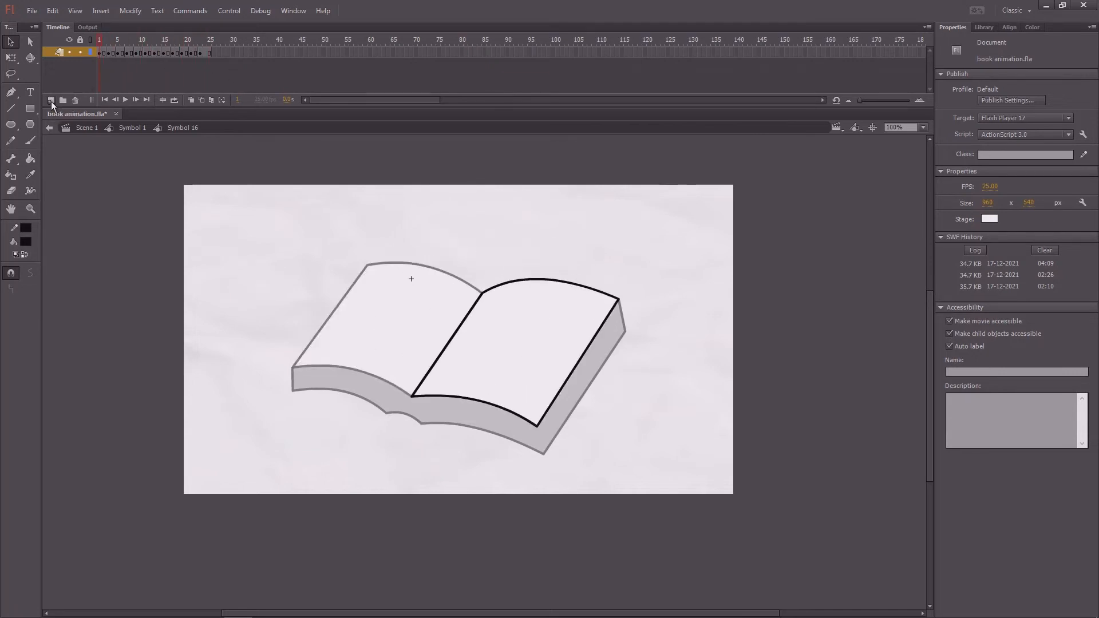
{"action": "left_click", "coordinate": [51, 100]}
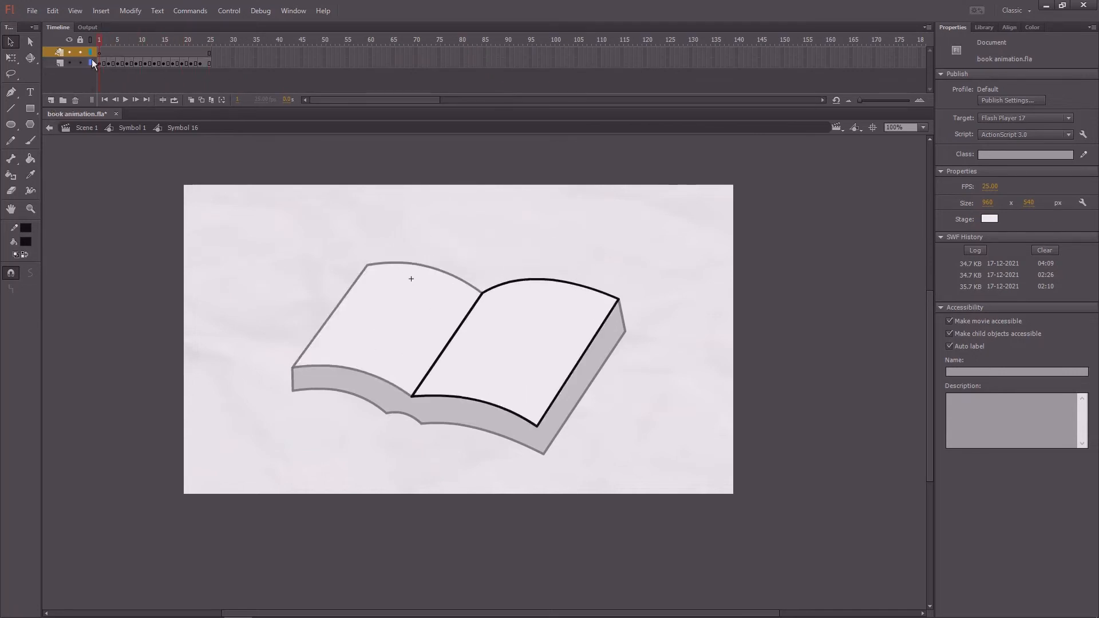
{"action": "left_click", "coordinate": [30, 92]}
{"action": "key", "text": "ctrl+equal"}
{"action": "left_click", "coordinate": [560, 353]}
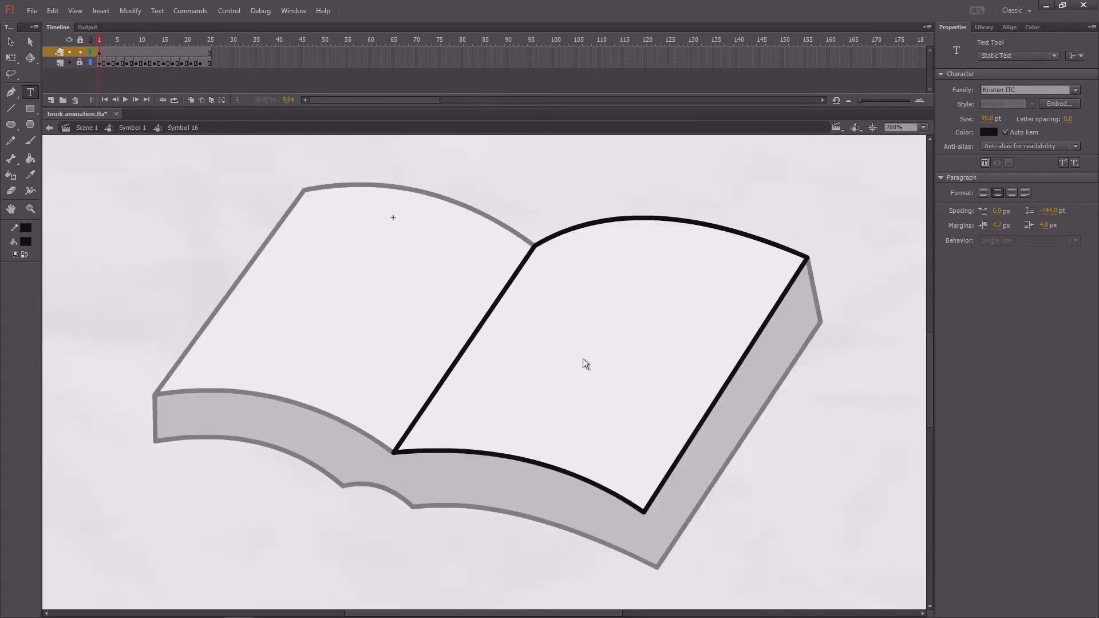
{"action": "type", "text": "a"}
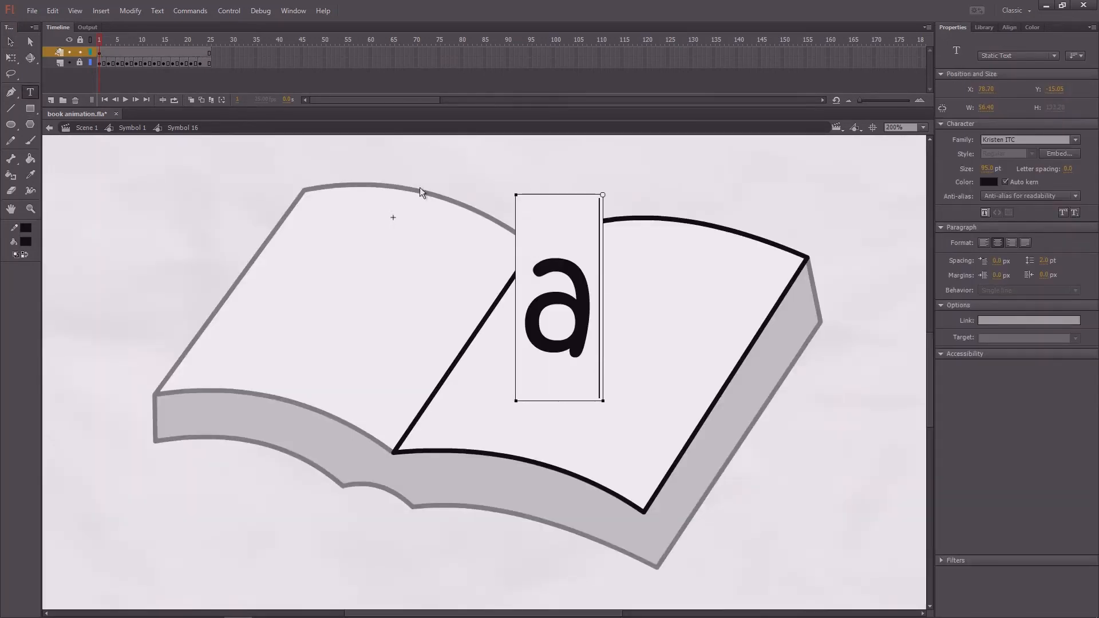
{"action": "key", "text": "Escape"}
{"action": "key", "text": "v"}
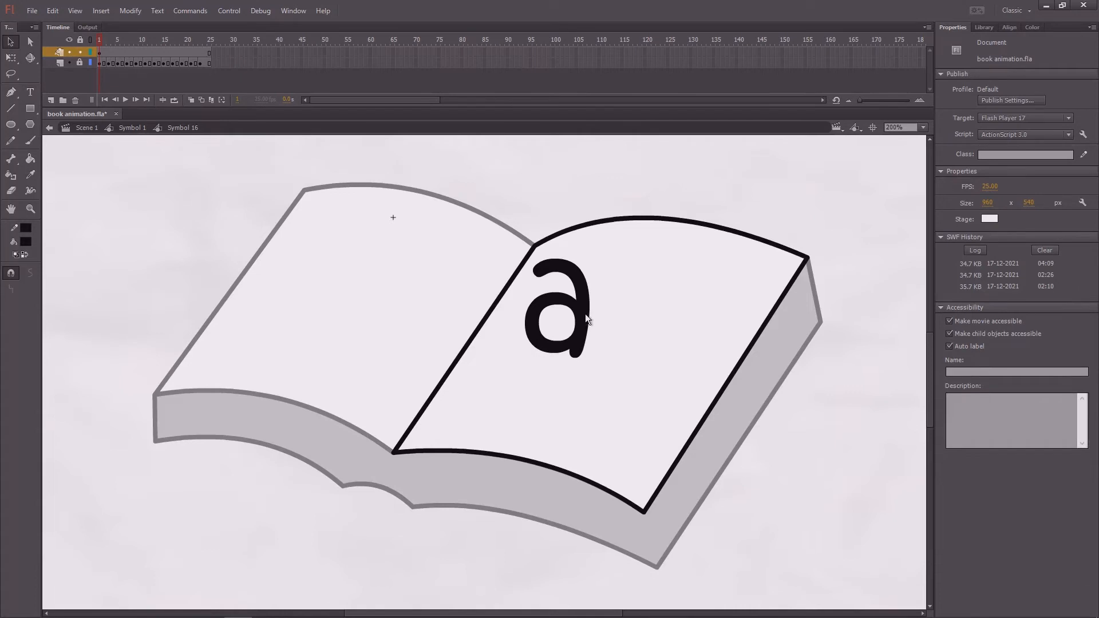
- Rotate and skew the "a" to match the right page's slant, position it mid-page, and save the document
{"action": "left_click", "coordinate": [585, 314]}
{"action": "left_click_drag", "start_coordinate": [583, 306], "coordinate": [619, 330]}
{"action": "key", "text": "q"}
{"action": "left_click_drag", "start_coordinate": [646, 222], "coordinate": [683, 248]}
{"action": "key", "text": "v"}
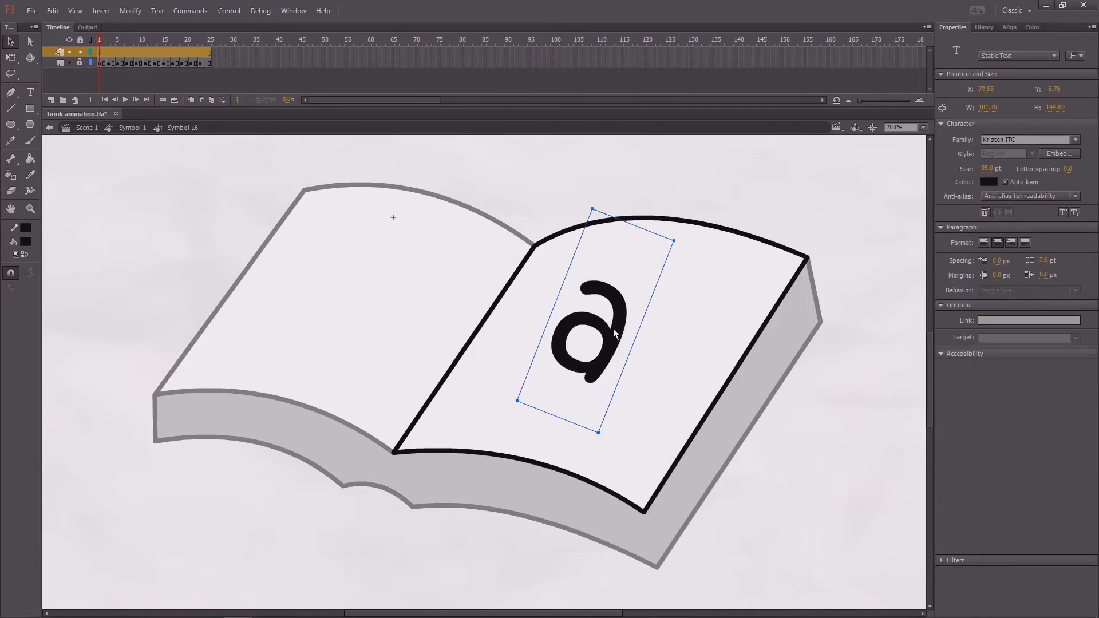
{"action": "left_click_drag", "start_coordinate": [613, 331], "coordinate": [630, 343]}
{"action": "key", "text": "q"}
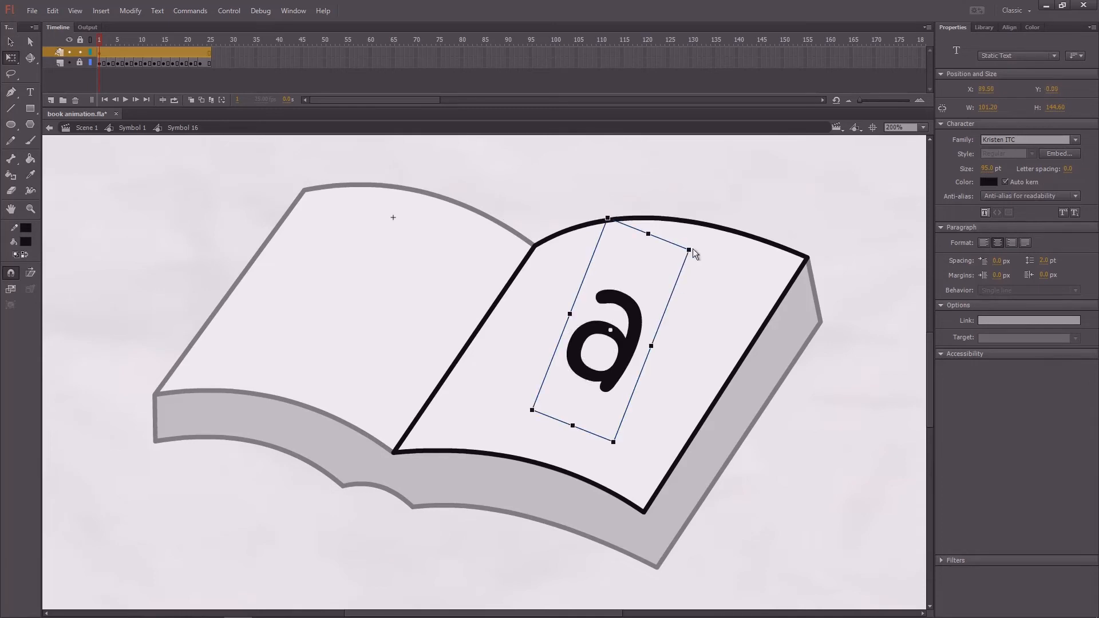
{"action": "left_click_drag", "start_coordinate": [697, 249], "coordinate": [701, 256]}
{"action": "key", "text": "v"}
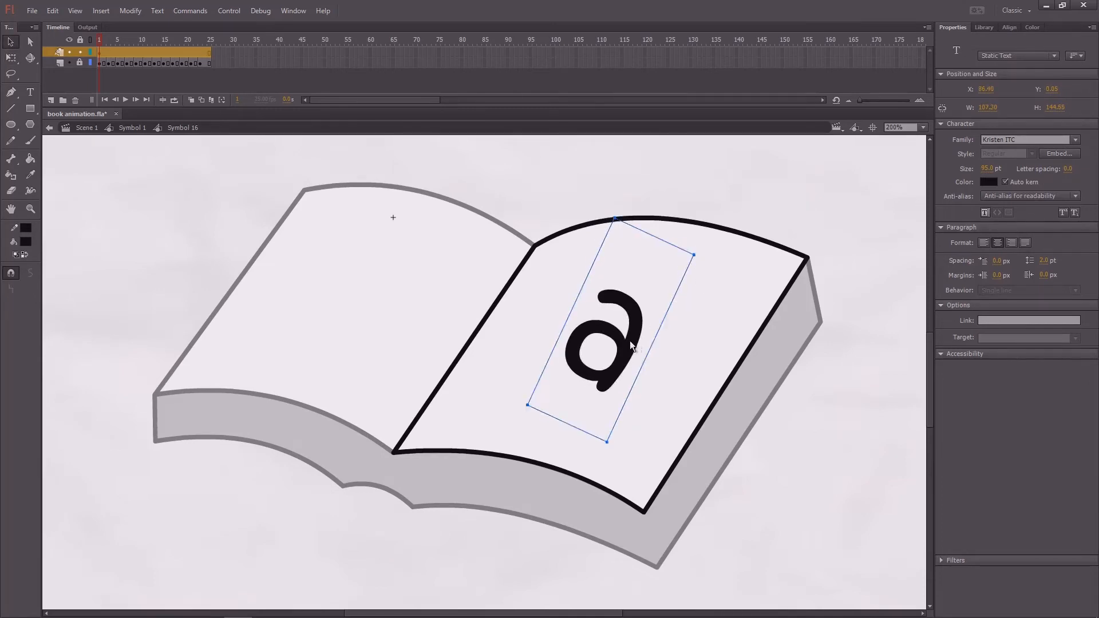
{"action": "left_click_drag", "start_coordinate": [630, 341], "coordinate": [616, 340]}
{"action": "left_click", "coordinate": [719, 188]}
{"action": "key", "text": "ctrl+s"}
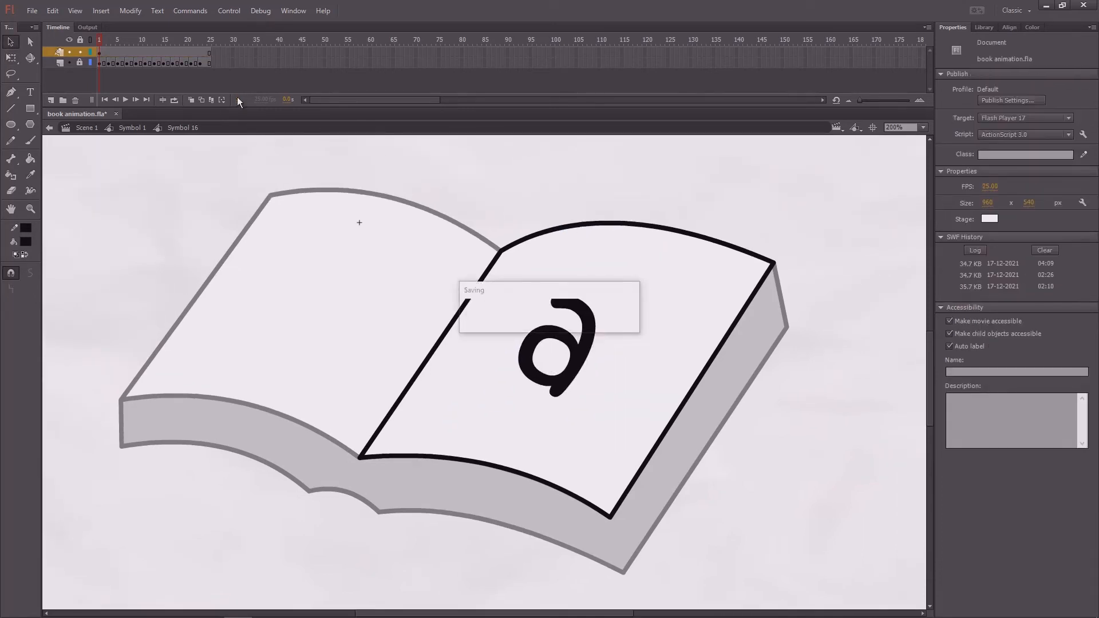
- Add a keyframe at frame 3 of the letter layer and shift the "a" up and left with the lifting page
{"action": "key", "text": "F6"}
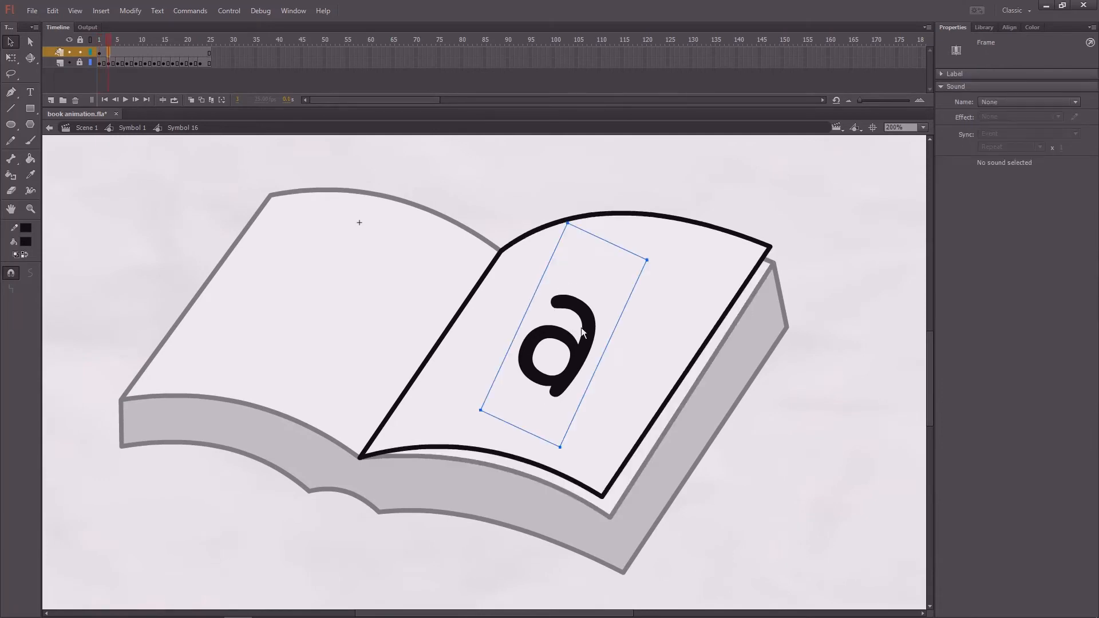
{"action": "left_click_drag", "start_coordinate": [585, 338], "coordinate": [574, 320]}
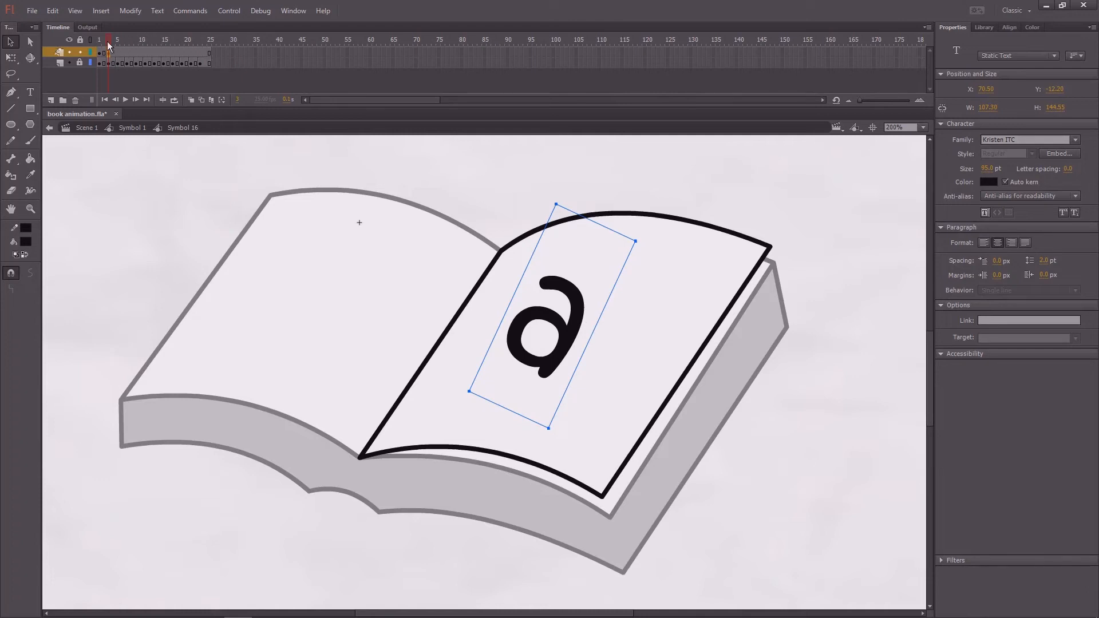
{"action": "key", "text": "comma"}
- Add a keyframe at frame 5 of the letter layer, move the "a" closer to the spine, and skew it to follow the page
{"action": "left_click", "coordinate": [118, 53]}
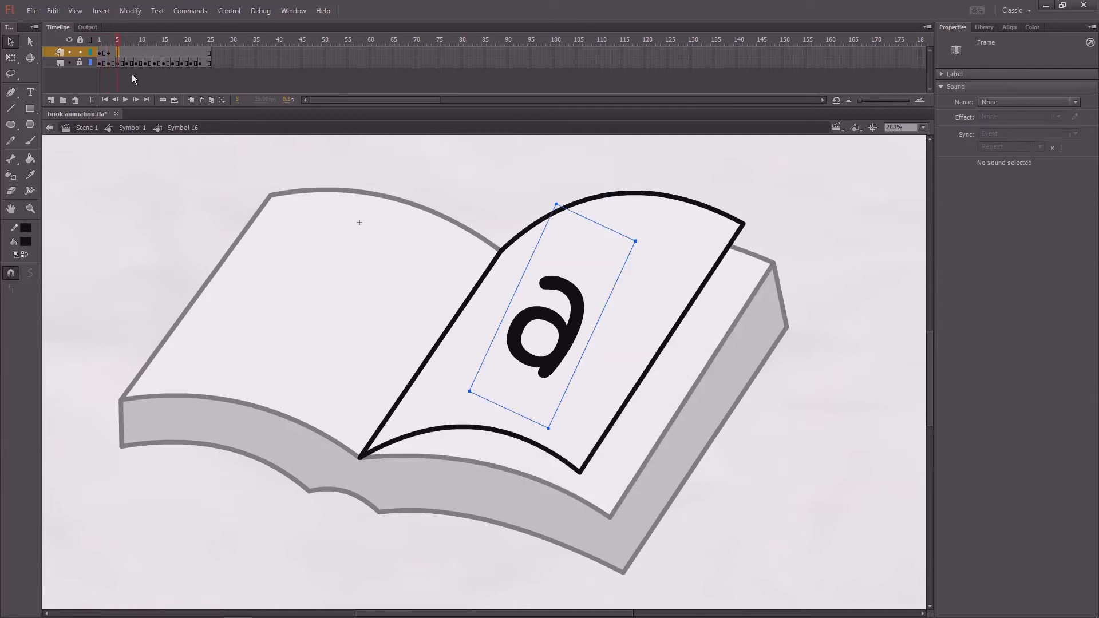
{"action": "key", "text": "F6"}
{"action": "left_click_drag", "start_coordinate": [590, 318], "coordinate": [562, 314]}
{"action": "key", "text": "q"}
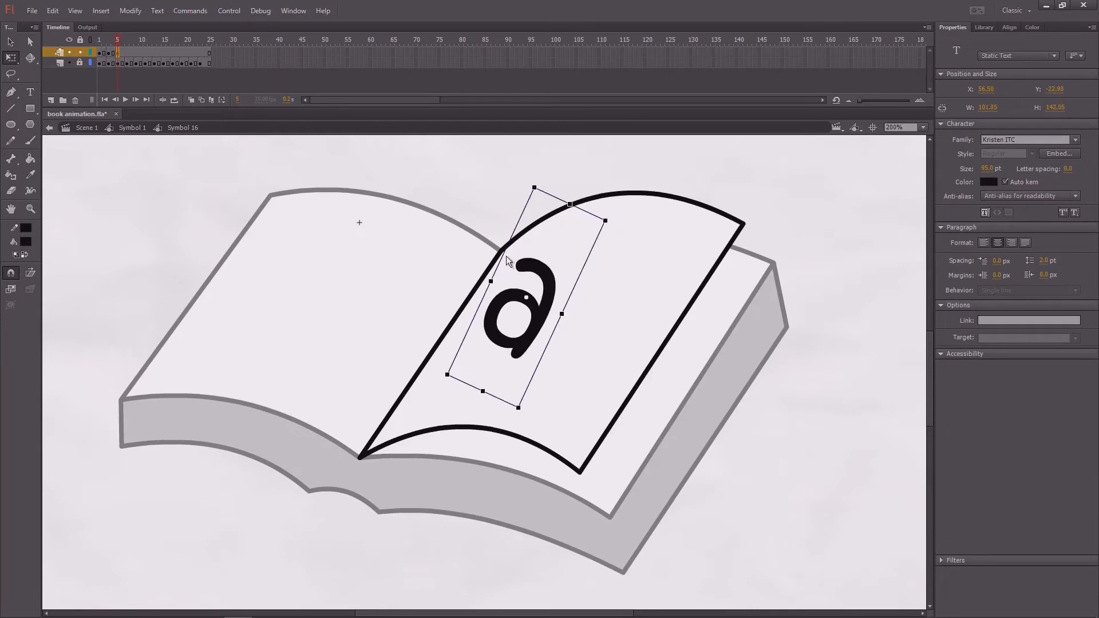
{"action": "left_click_drag", "start_coordinate": [503, 255], "coordinate": [498, 266]}
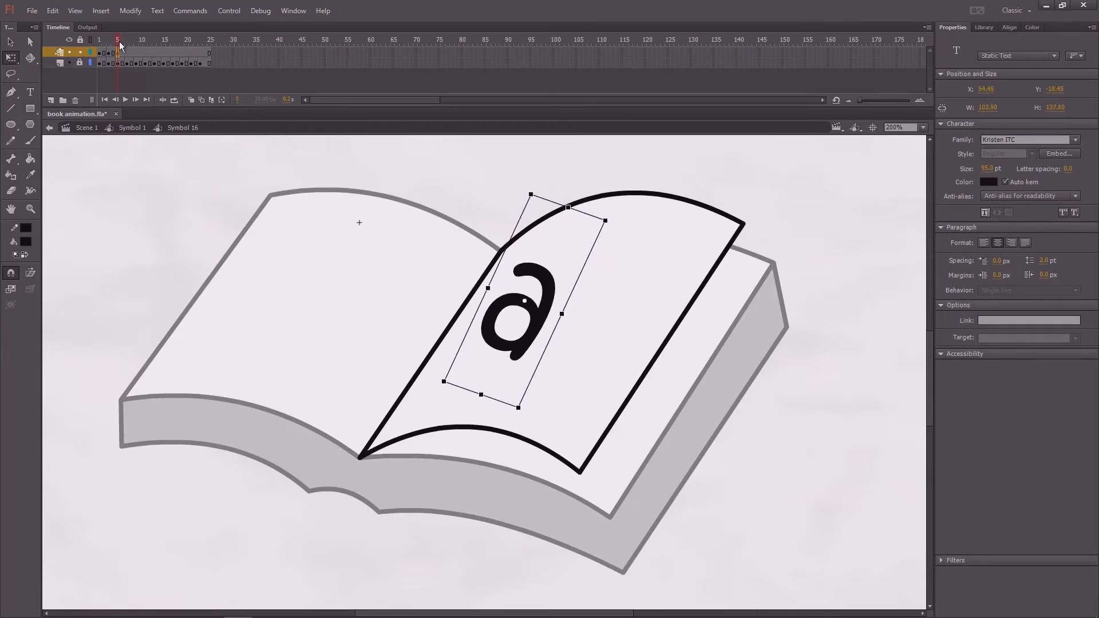
{"action": "mouse_move", "coordinate": [119, 41]}
{"action": "left_mouse_down"}
{"action": "mouse_move", "coordinate": [104, 50]}
{"action": "mouse_move", "coordinate": [120, 49]}
{"action": "left_mouse_up"}
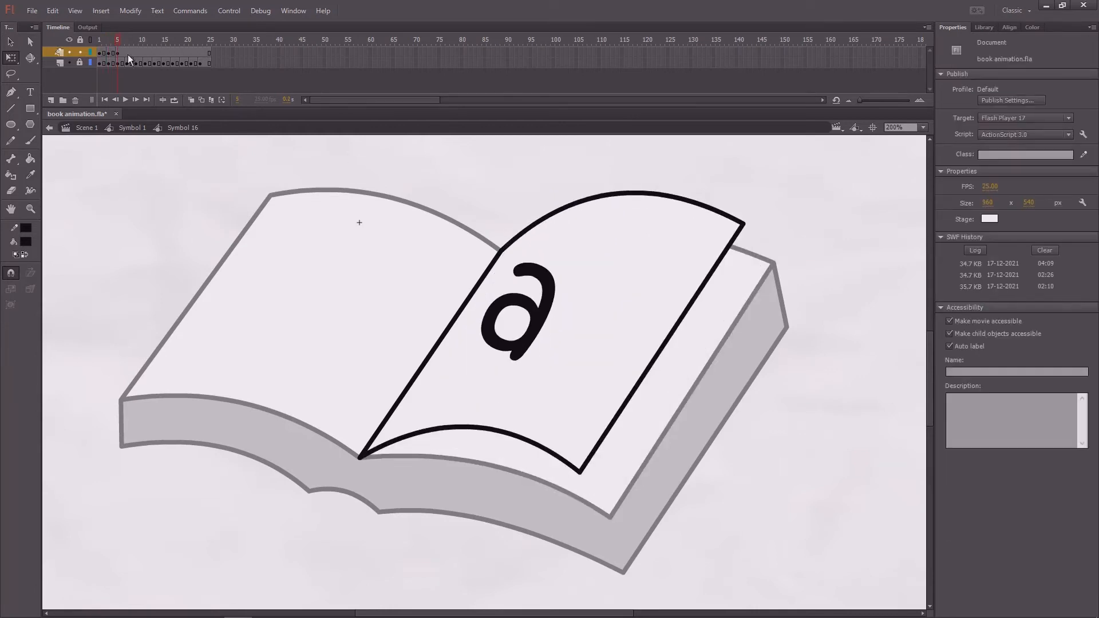
- Add a keyframe at frame 7 of the letter layer, then move and narrow the "a" to fit the curling page
{"action": "left_click", "coordinate": [129, 53]}
{"action": "key", "text": "F6"}
{"action": "left_click_drag", "start_coordinate": [548, 298], "coordinate": [527, 288]}
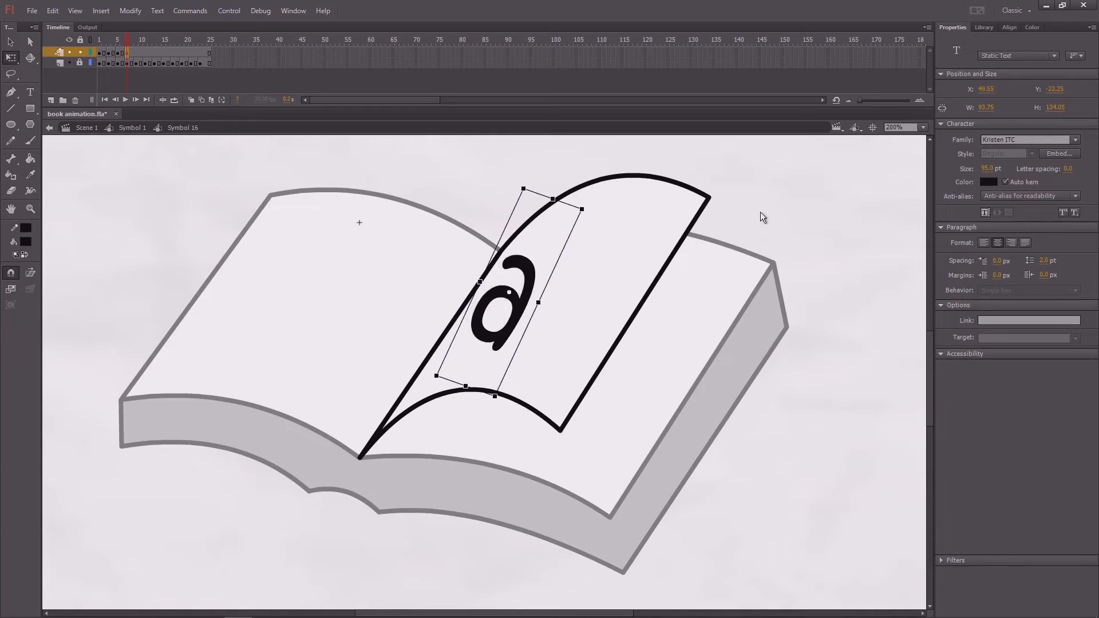
{"action": "left_click", "coordinate": [763, 217]}
- Add a keyframe at frame 9 of the letter layer, remove the "a" from it, and save the document
{"action": "mouse_move", "coordinate": [126, 41]}
{"action": "left_mouse_down"}
{"action": "mouse_move", "coordinate": [101, 51]}
{"action": "mouse_move", "coordinate": [132, 49]}
{"action": "left_mouse_up"}
{"action": "left_click", "coordinate": [139, 55]}
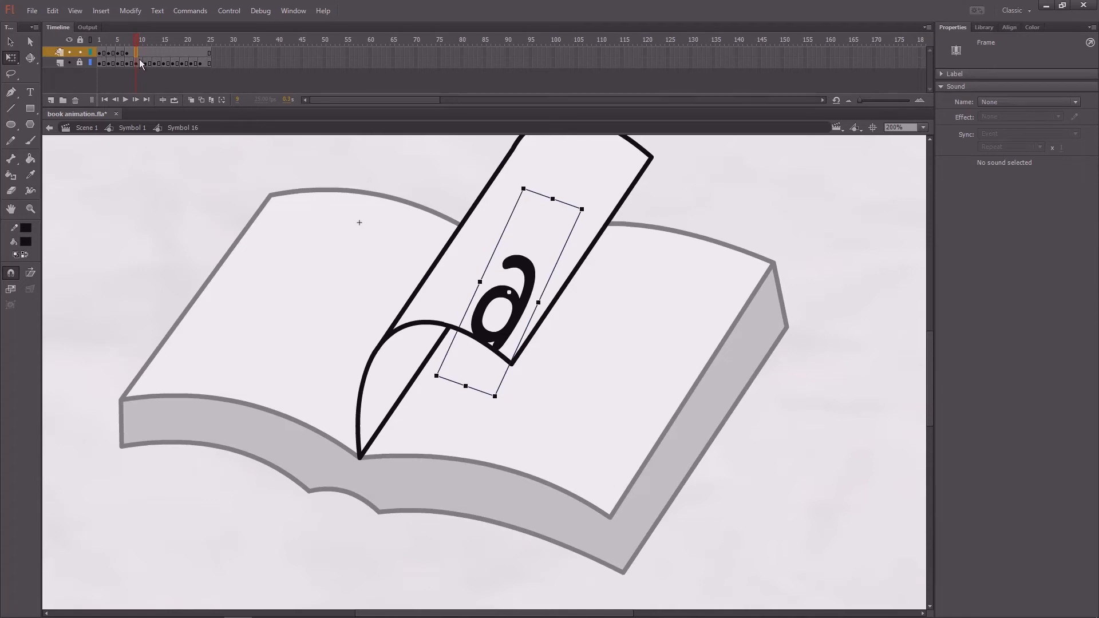
{"action": "key", "text": "Delete"}
{"action": "left_click", "coordinate": [216, 208]}
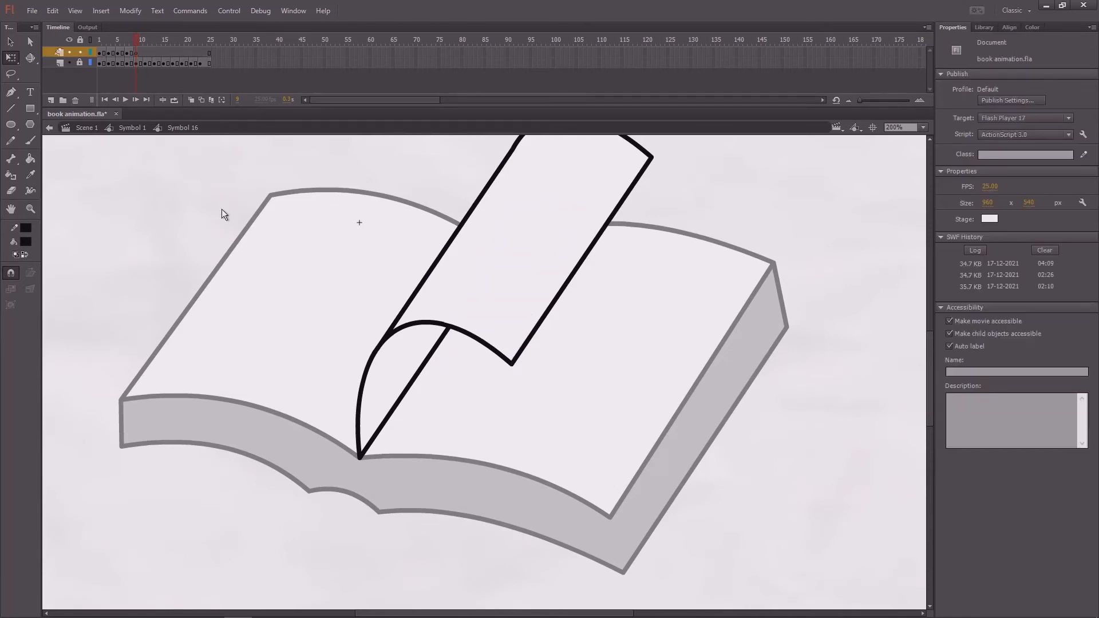
{"action": "left_click_drag", "start_coordinate": [221, 208], "coordinate": [235, 261]}
{"action": "key", "text": "ctrl+s"}
- Play back the page turn to check the motion of the "a"
{"action": "mouse_move", "coordinate": [129, 44]}
{"action": "left_mouse_down"}
{"action": "mouse_move", "coordinate": [101, 56]}
{"action": "mouse_move", "coordinate": [140, 54]}
{"action": "left_mouse_up"}
{"action": "key", "text": "Return"}
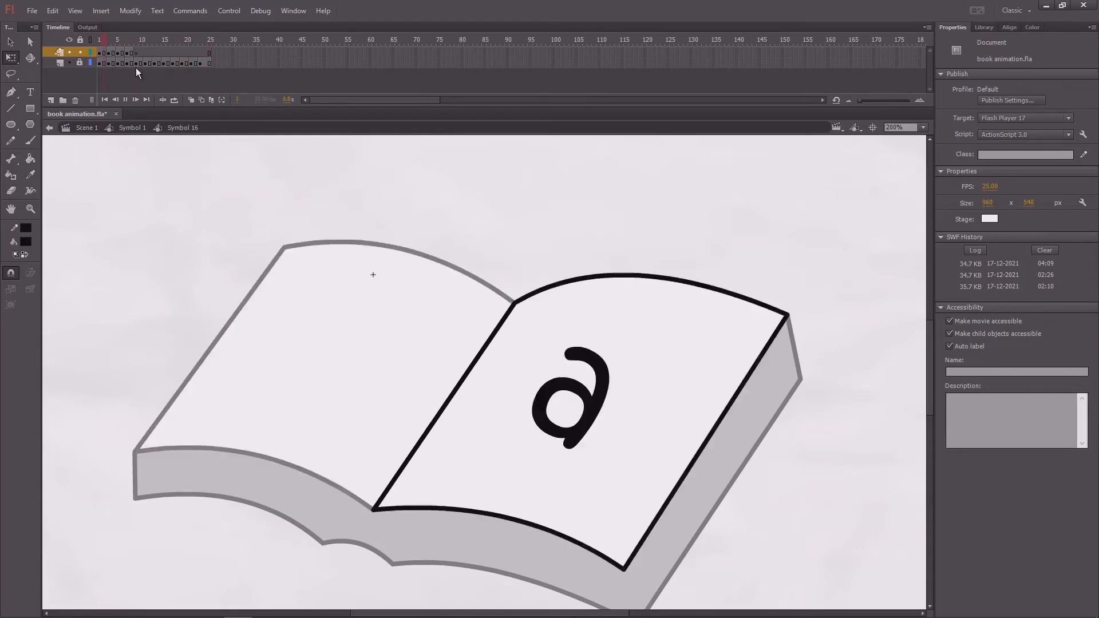
{"action": "left_click_drag", "start_coordinate": [166, 42], "coordinate": [82, 55]}
- Add a new top layer with a keyframe at frame 9 and place the text "b" on the revealed right page
{"action": "left_click", "coordinate": [52, 63]}
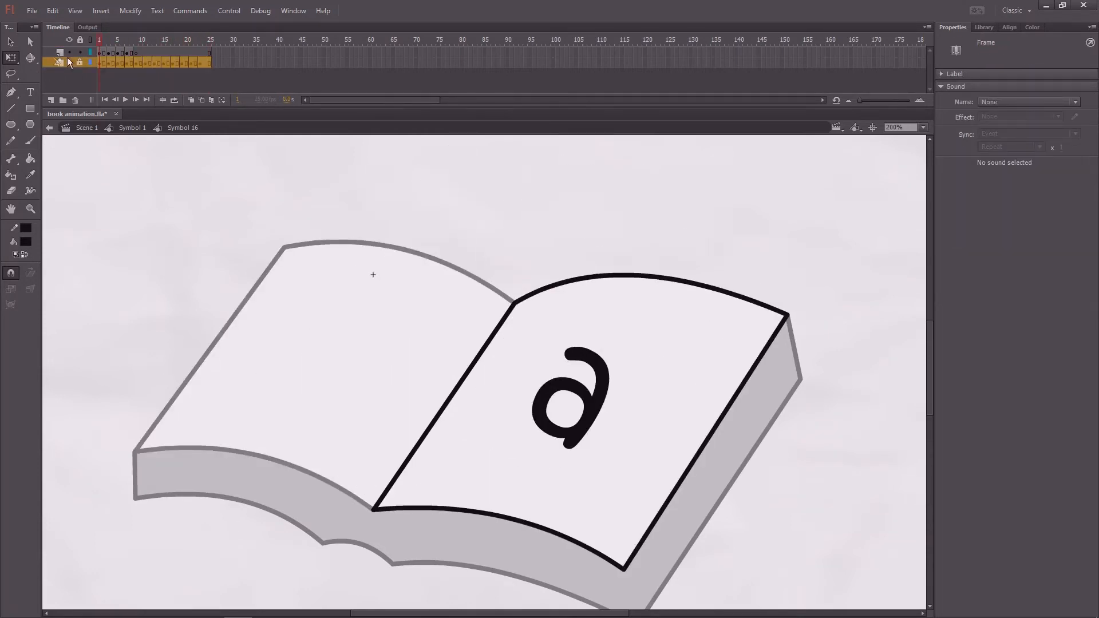
{"action": "left_click", "coordinate": [54, 53]}
{"action": "left_click", "coordinate": [54, 97]}
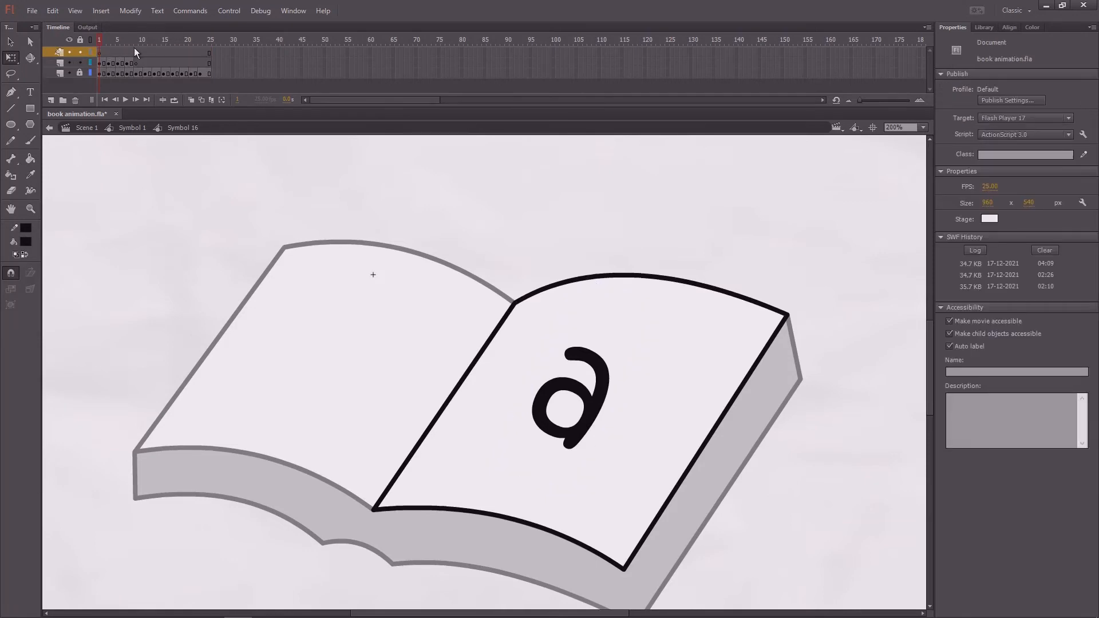
{"action": "left_click", "coordinate": [132, 44]}
{"action": "left_click_drag", "start_coordinate": [131, 43], "coordinate": [138, 50]}
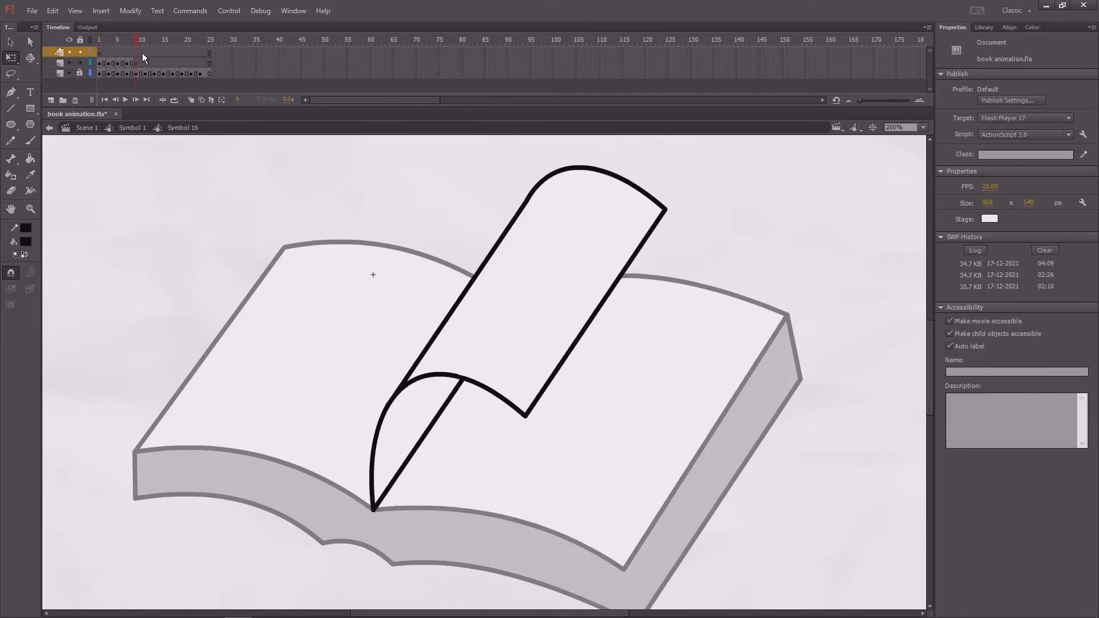
{"action": "left_click", "coordinate": [135, 70]}
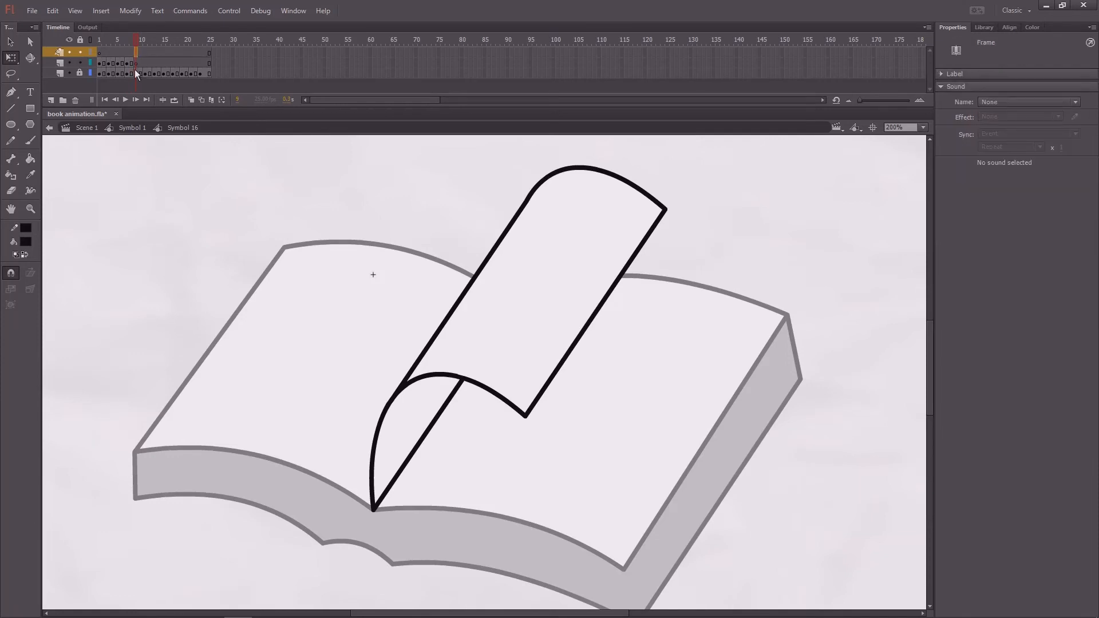
{"action": "left_click", "coordinate": [32, 92]}
{"action": "left_click", "coordinate": [605, 408]}
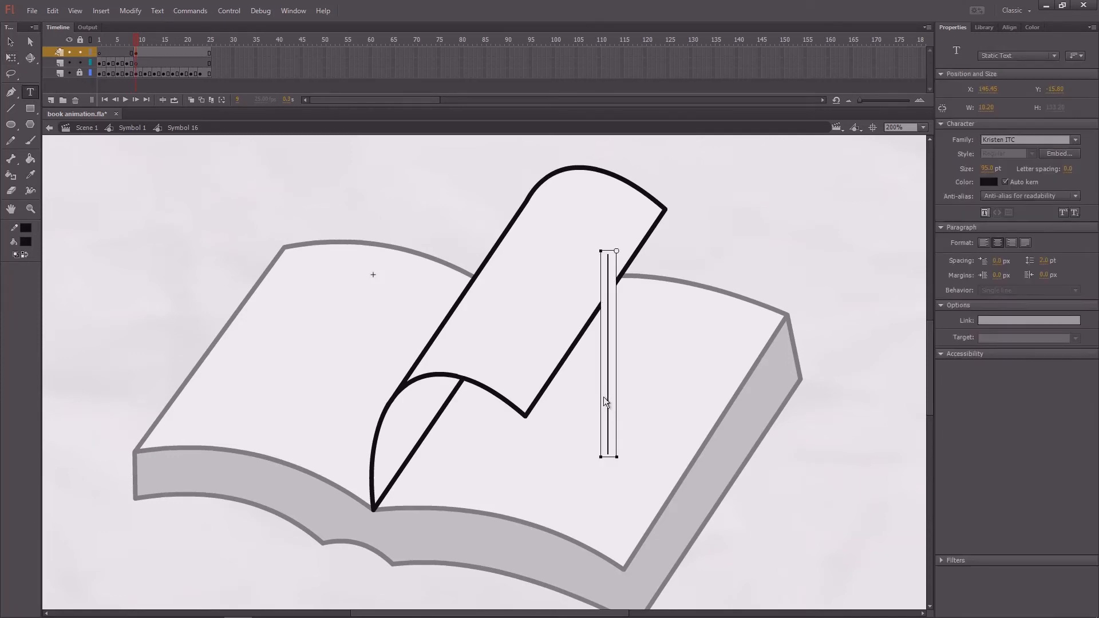
{"action": "type", "text": "b"}
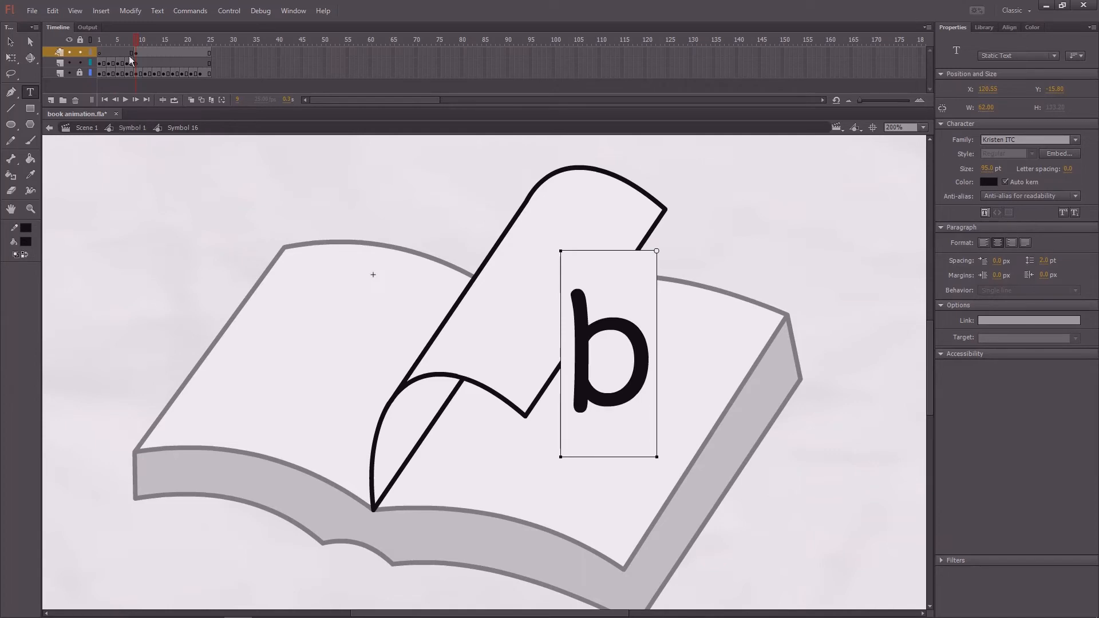
- Slant the "b" at frame 9 to match the page, move it beside the turning page's edge, and save the document
{"action": "left_click", "coordinate": [135, 41]}
{"action": "left_click", "coordinate": [104, 53]}
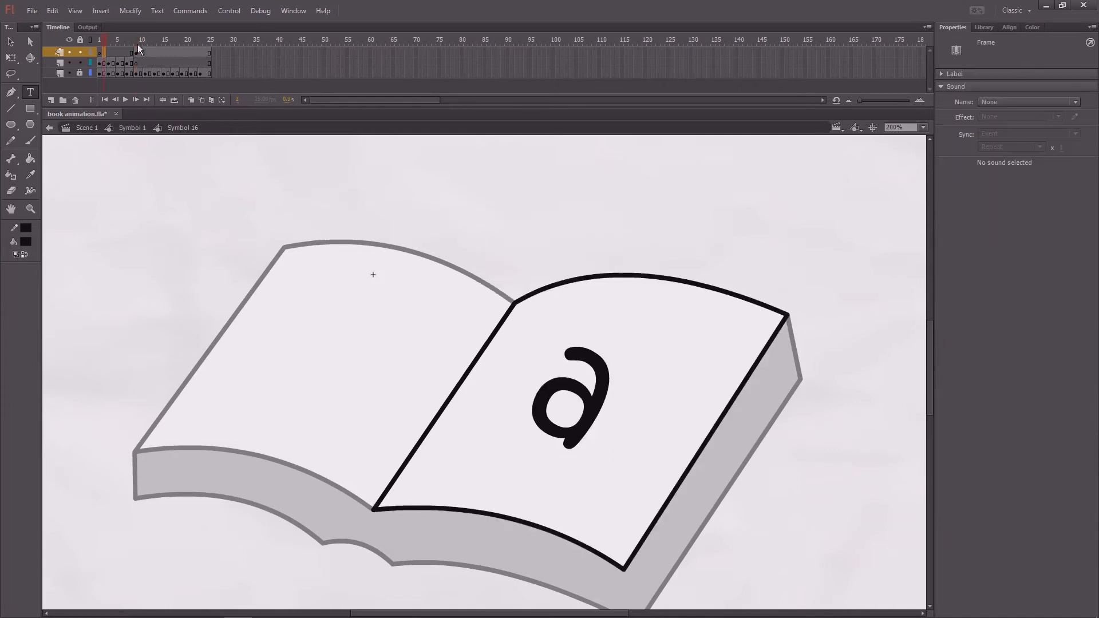
{"action": "left_click", "coordinate": [137, 52]}
{"action": "key", "text": "q"}
{"action": "left_click", "coordinate": [609, 328]}
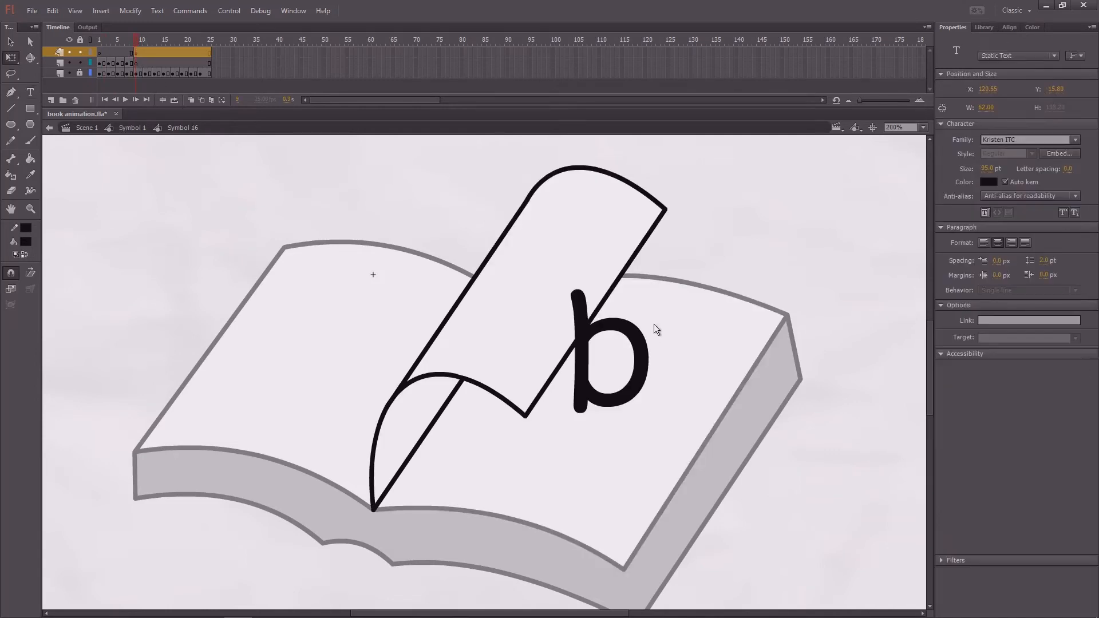
{"action": "left_click_drag", "start_coordinate": [680, 266], "coordinate": [706, 290]}
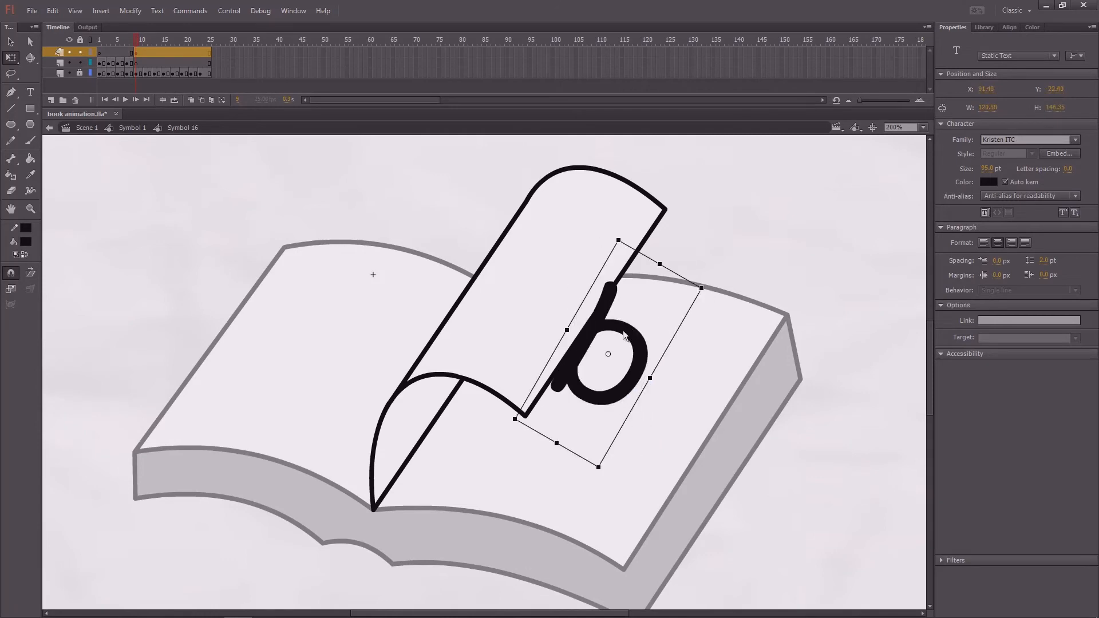
{"action": "key", "text": "v"}
{"action": "left_click_drag", "start_coordinate": [623, 329], "coordinate": [607, 376]}
{"action": "left_click", "coordinate": [738, 257]}
{"action": "key", "text": "ctrl+s"}
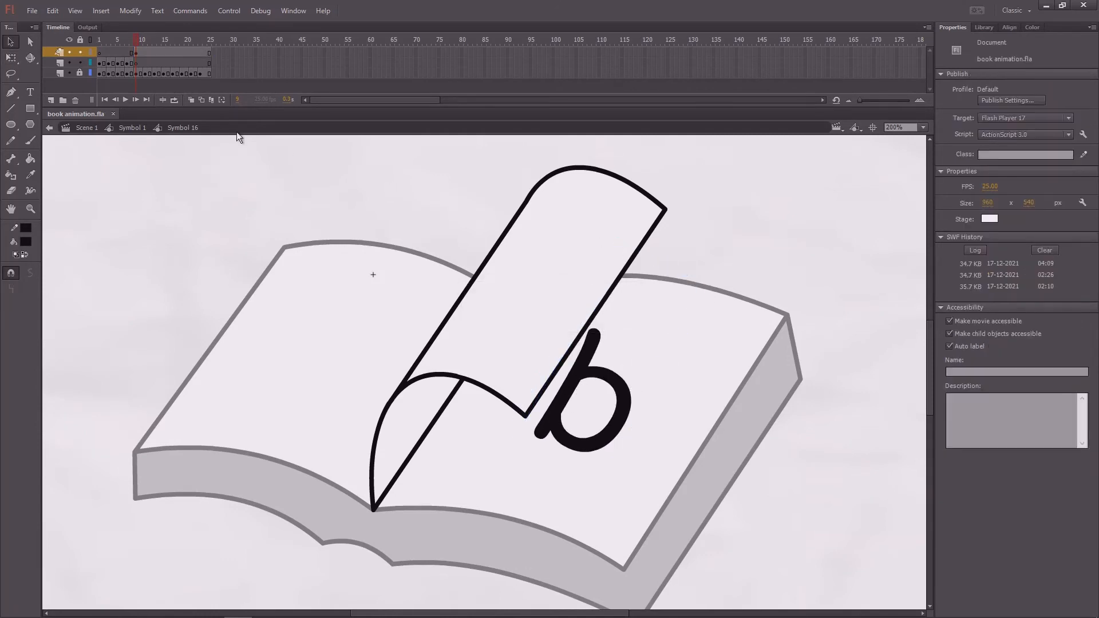
- Replay the page turn with both letters, then return to the parent book symbol and play it at 100% zoom
{"action": "left_click_drag", "start_coordinate": [136, 43], "coordinate": [66, 78]}
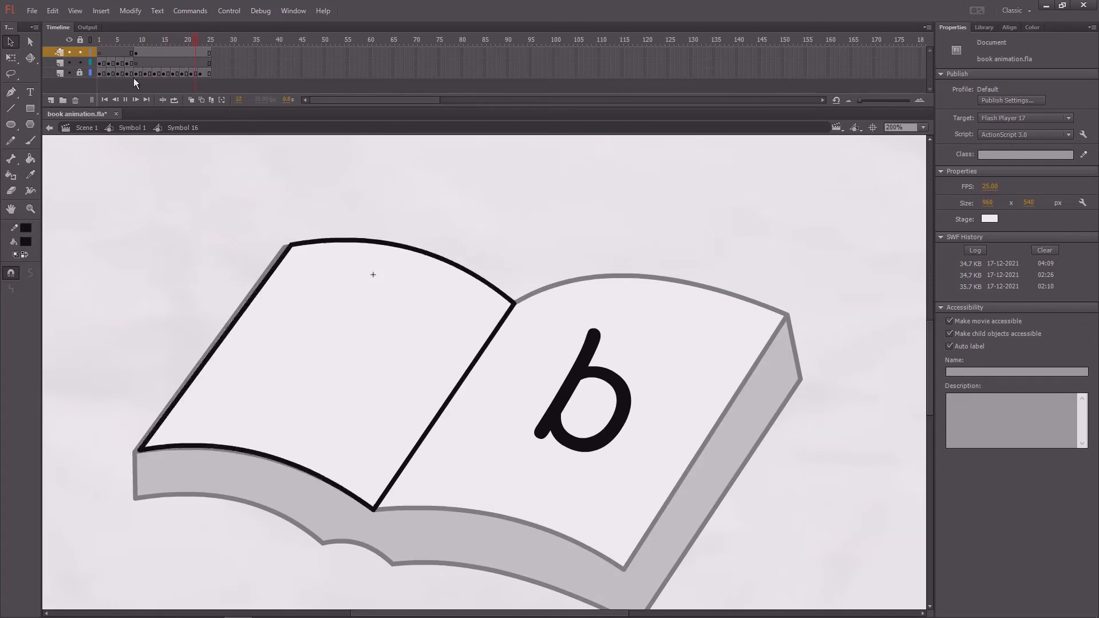
{"action": "key", "text": "Return"}
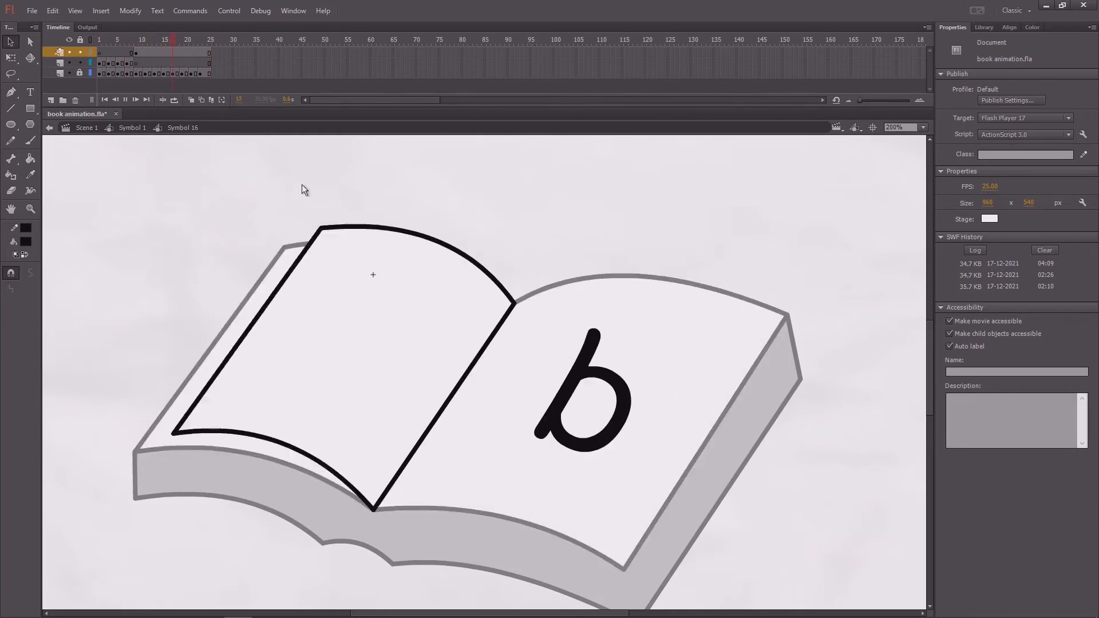
{"action": "double_click", "coordinate": [449, 200]}
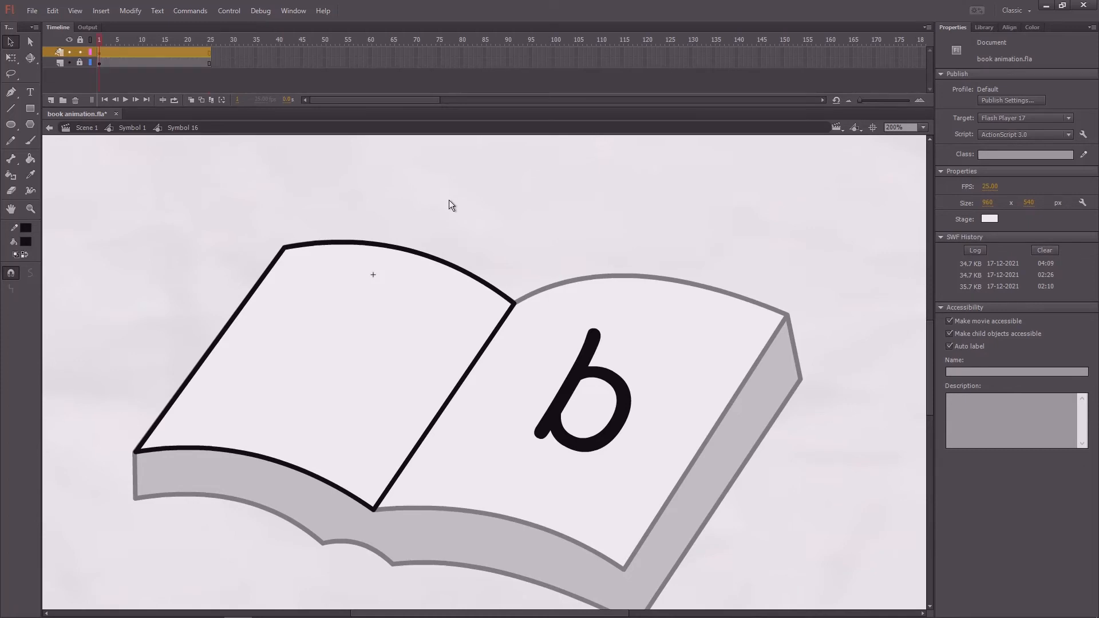
{"action": "key", "text": "ctrl+1"}
{"action": "key", "text": "Return"}
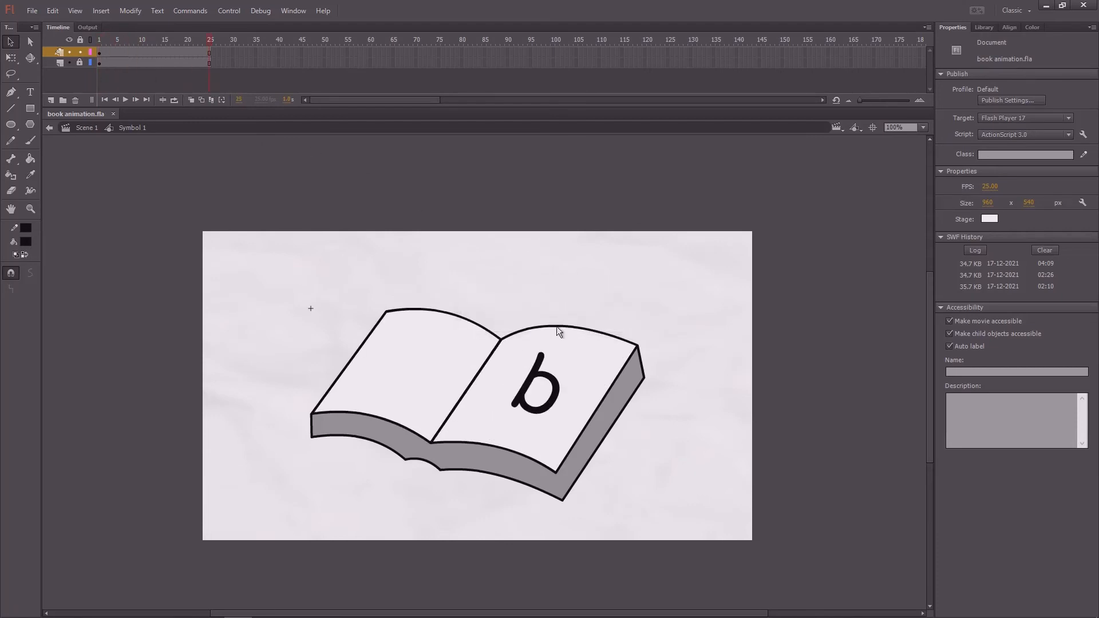
- Extend both layers of the book symbol to frame 85 and return the playhead to frame 1
{"action": "left_click_drag", "start_coordinate": [227, 52], "coordinate": [310, 63]}
{"action": "key", "text": "F5"}
{"action": "key", "text": "F5"}
{"action": "key", "text": "F5"}
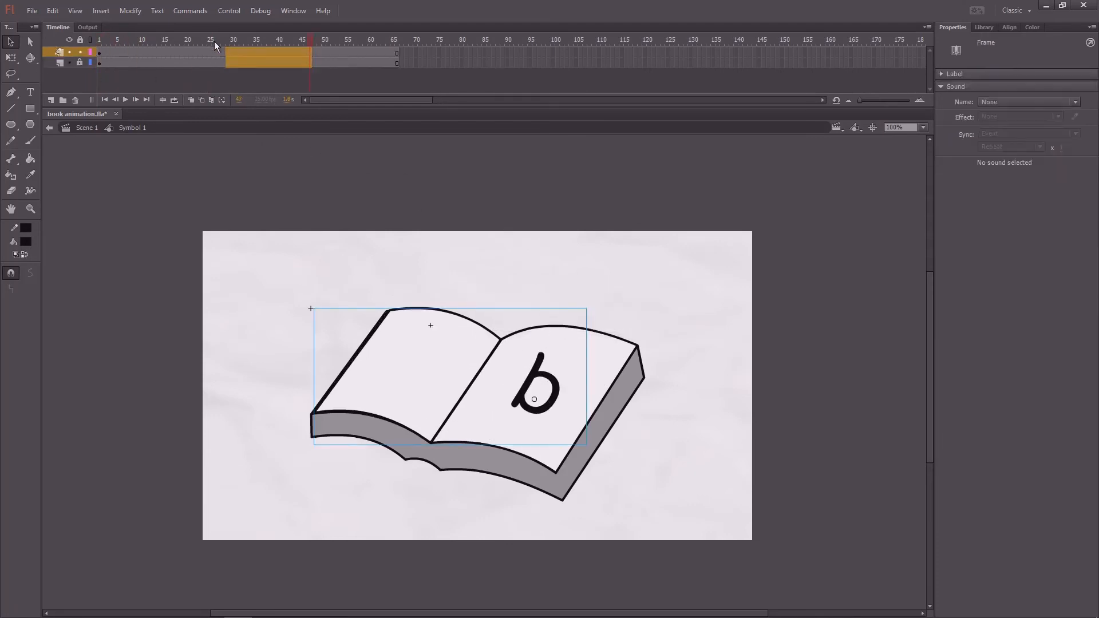
{"action": "left_click_drag", "start_coordinate": [210, 41], "coordinate": [13, 71]}
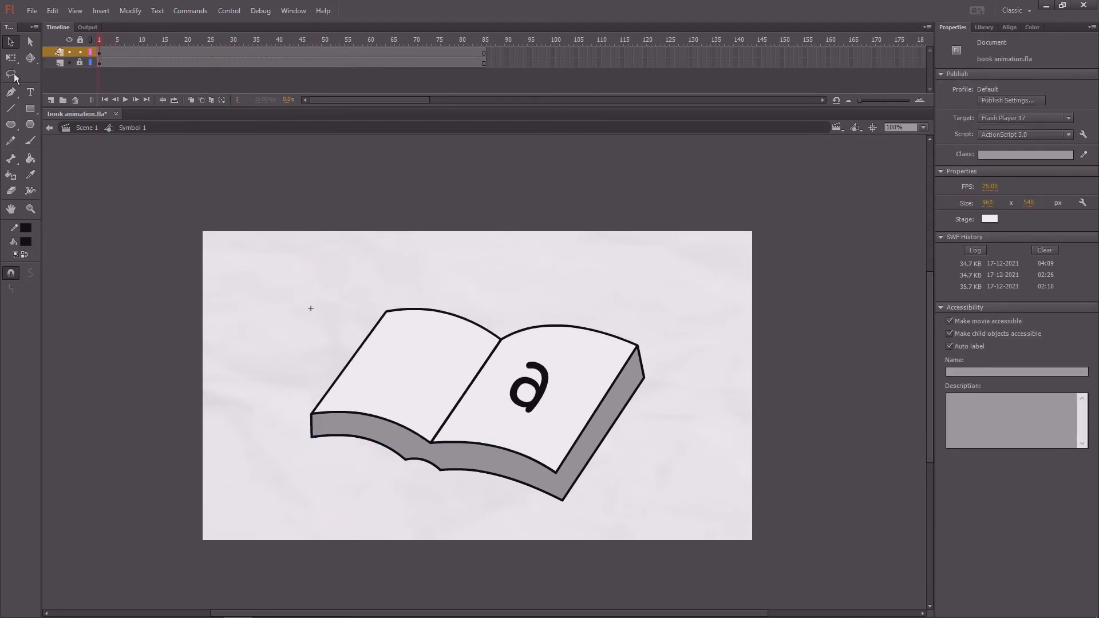
- Add a new top layer in the book symbol and copy the page-turn keyframe from frame 1 onto it at frame 25
{"action": "left_click", "coordinate": [541, 393]}
{"action": "double_click", "coordinate": [542, 393]}
{"action": "double_click", "coordinate": [619, 290]}
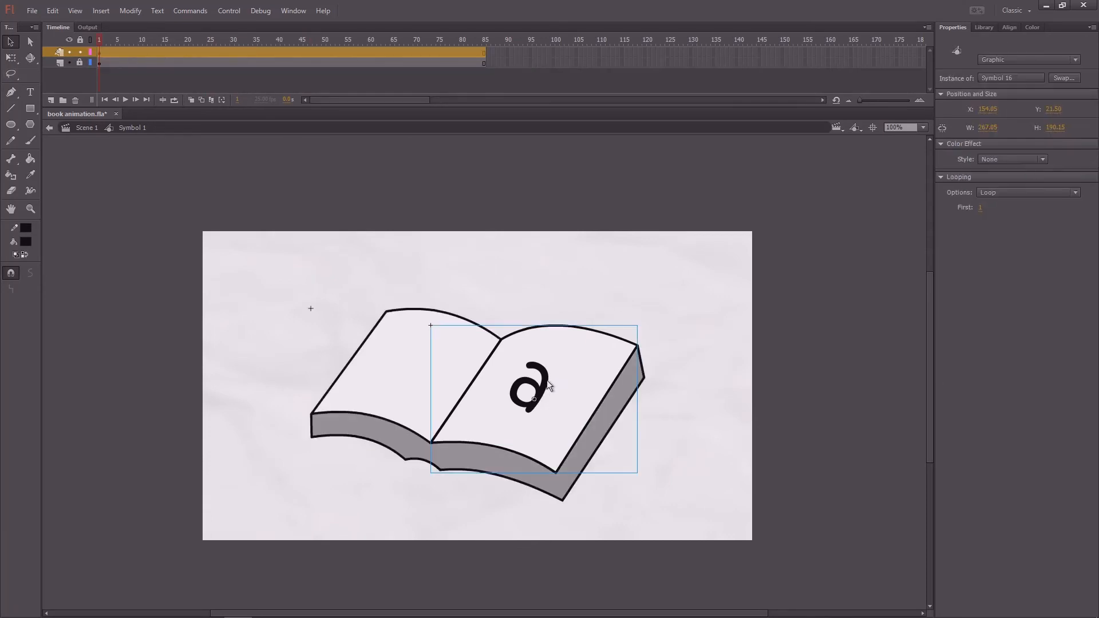
{"action": "left_click", "coordinate": [100, 53]}
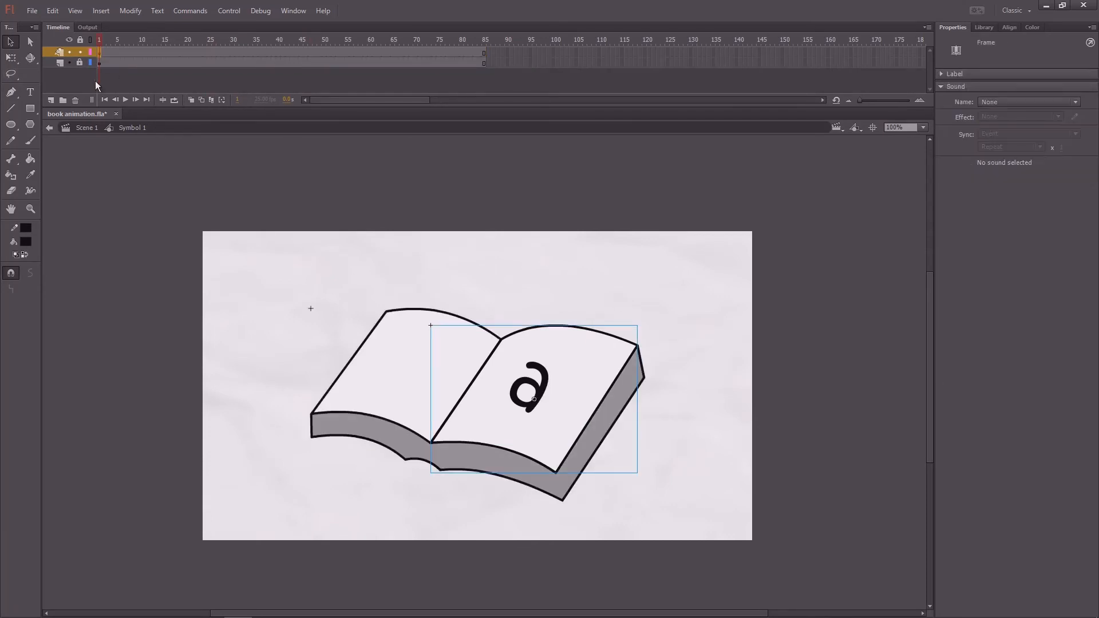
{"action": "left_click", "coordinate": [51, 99]}
{"action": "left_click_drag", "start_coordinate": [183, 40], "coordinate": [210, 46]}
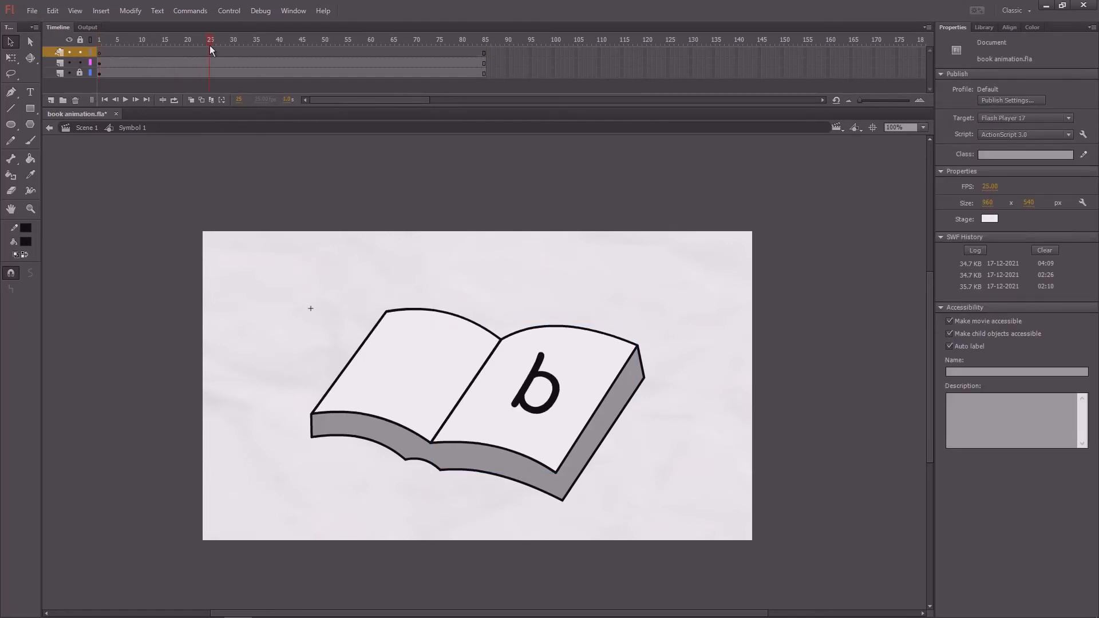
{"action": "left_click", "coordinate": [100, 63]}
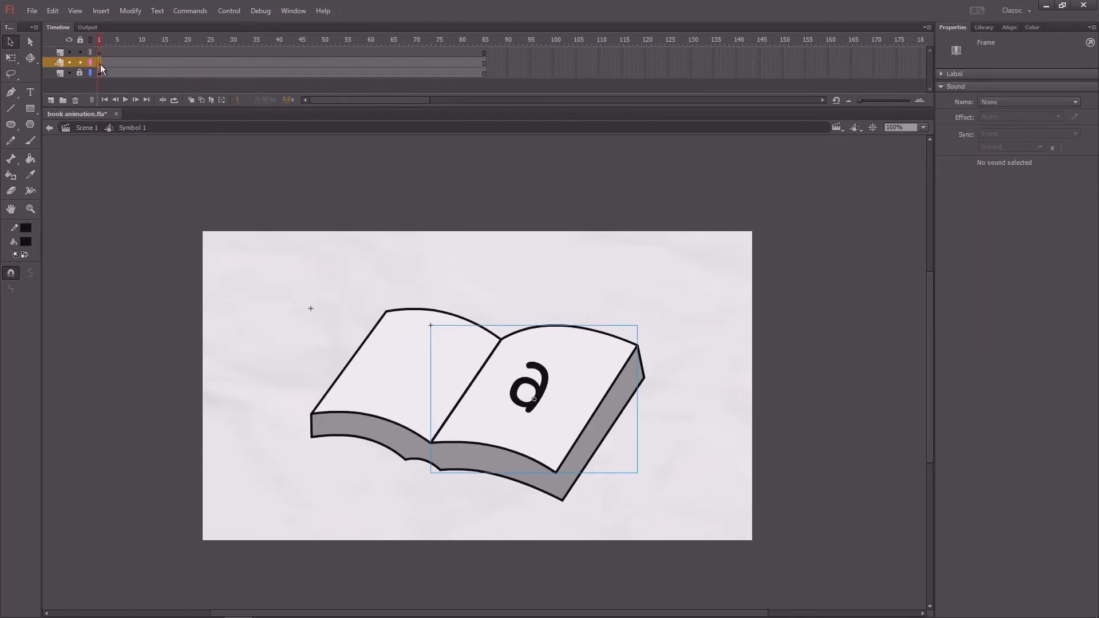
{"action": "left_click_drag", "start_coordinate": [205, 50], "coordinate": [213, 53]}
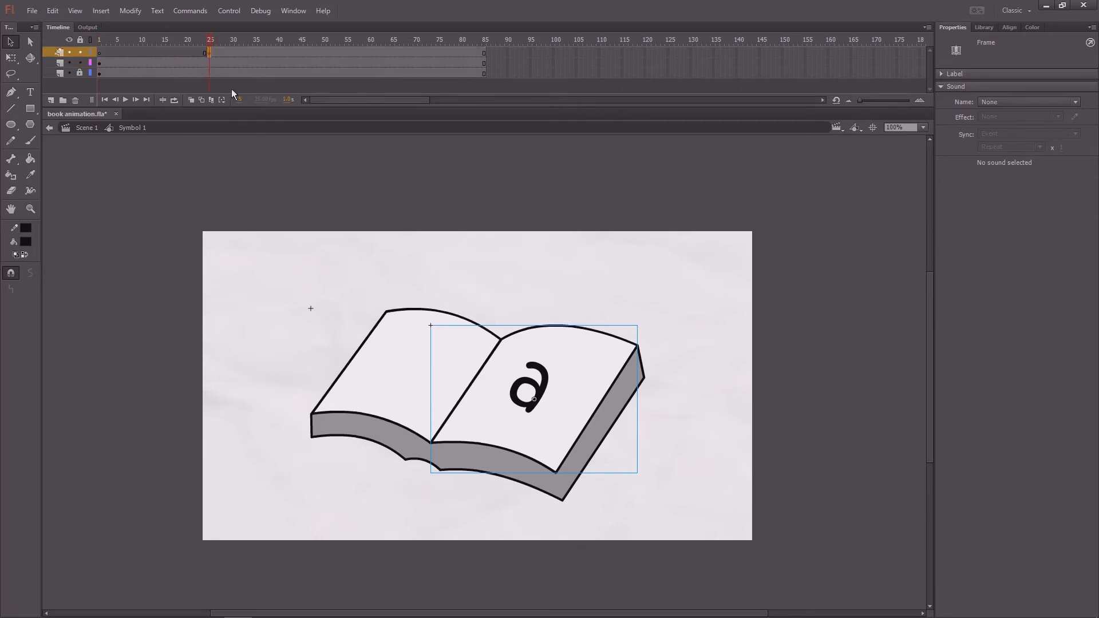
- Duplicate the page-turn symbol at frame 25 as "Symbol 16 copy 2" and lock the original page-turn layer
{"action": "left_click", "coordinate": [545, 379]}
{"action": "right_click", "coordinate": [545, 379]}
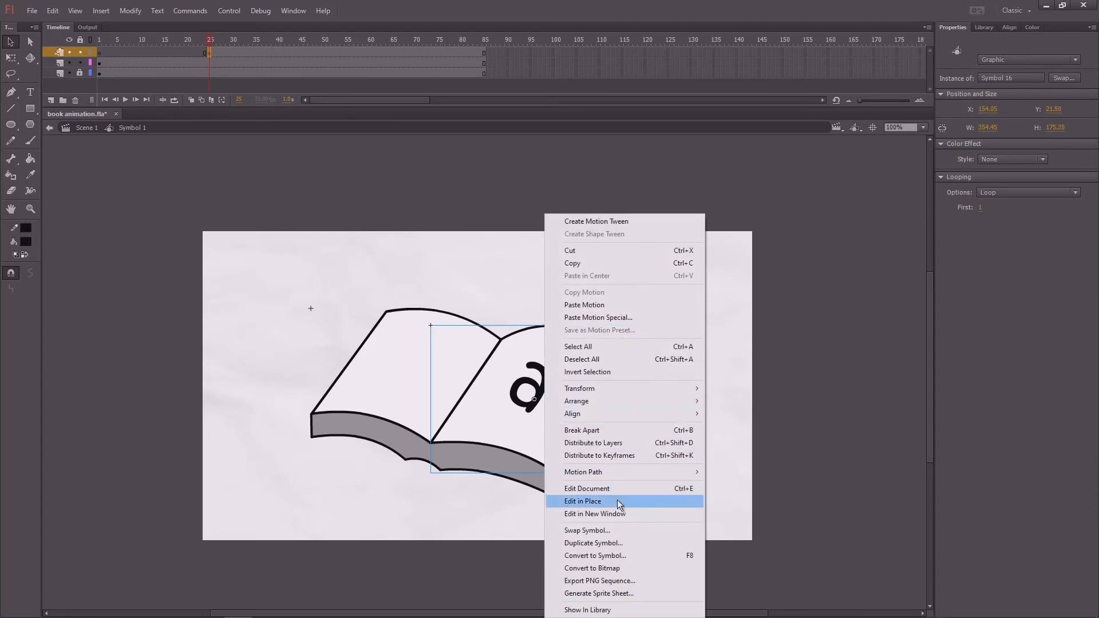
{"action": "left_click", "coordinate": [605, 543]}
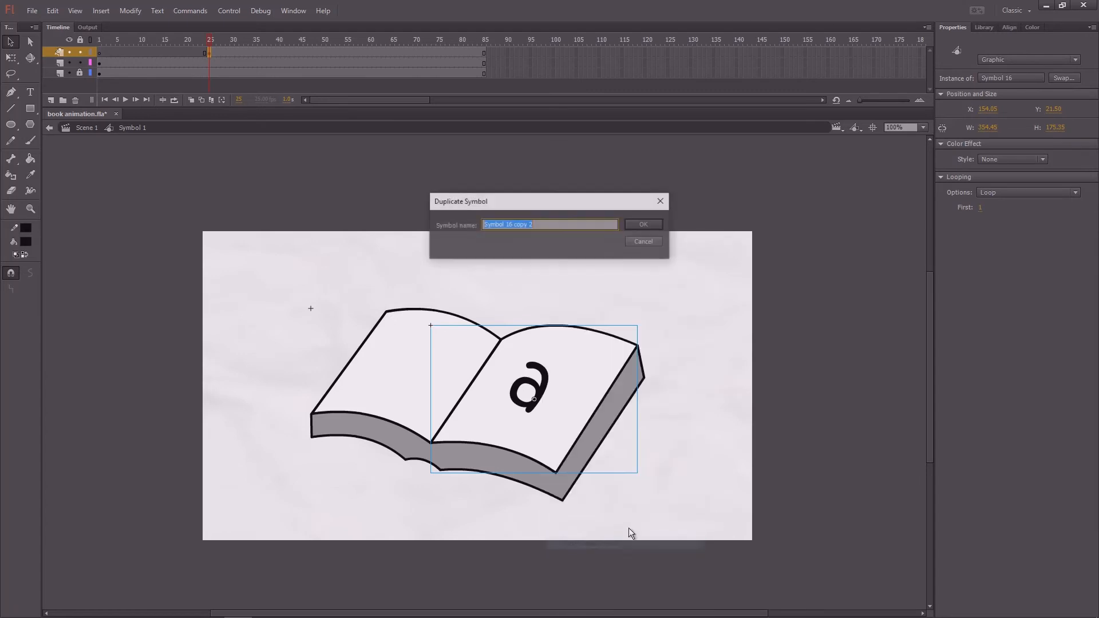
{"action": "left_click", "coordinate": [643, 224]}
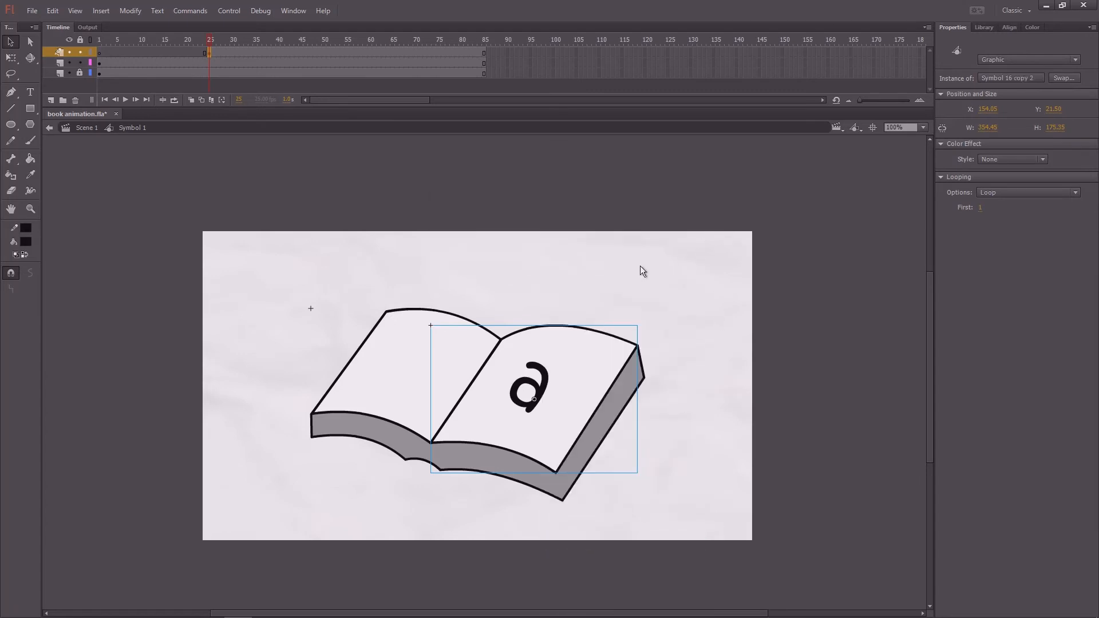
{"action": "left_click", "coordinate": [640, 266]}
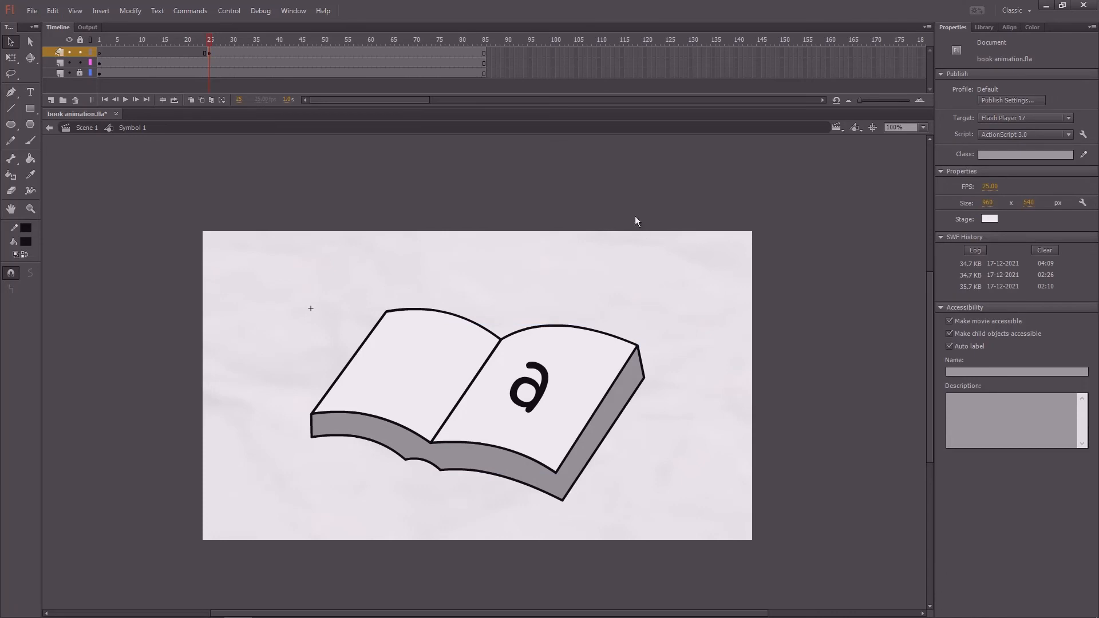
{"action": "left_click", "coordinate": [210, 53]}
{"action": "key", "text": "ctrl+="}
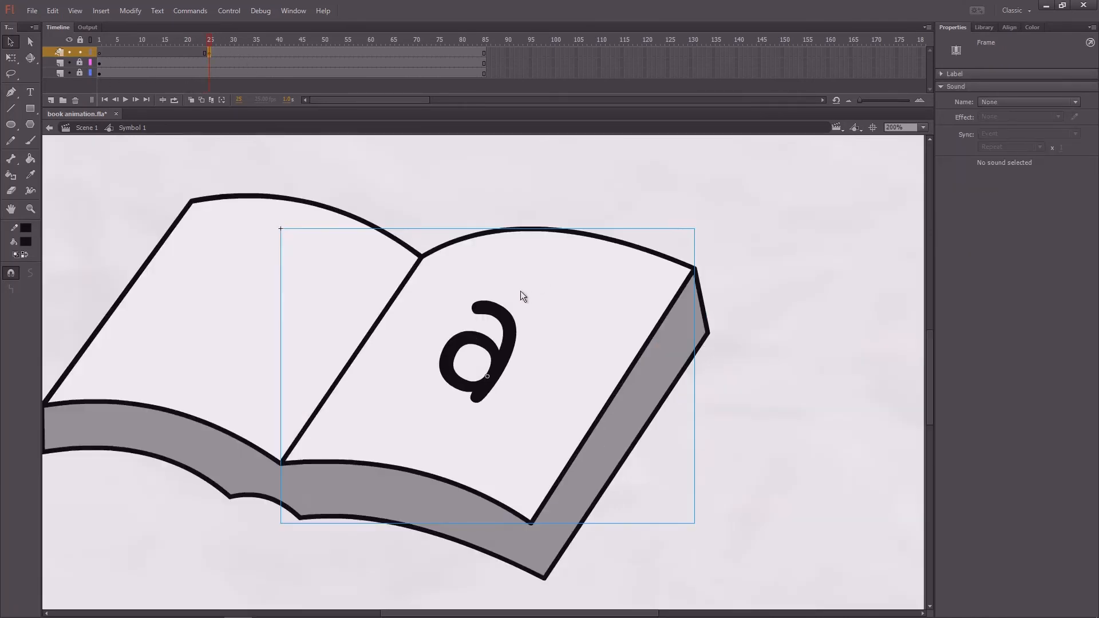
{"action": "mouse_move", "coordinate": [214, 40]}
{"action": "left_mouse_down"}
{"action": "mouse_move", "coordinate": [141, 53]}
{"action": "mouse_move", "coordinate": [209, 51]}
{"action": "left_mouse_up"}
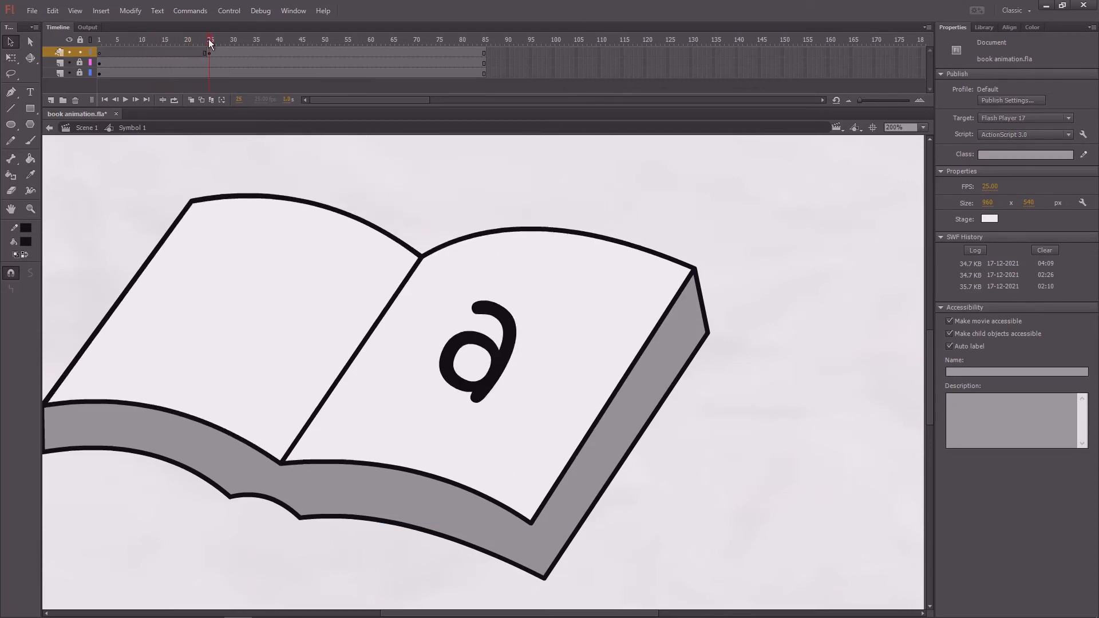
- Open the duplicated page-turn symbol for editing and replace the "a" with "b" at frame 1
{"action": "left_click", "coordinate": [513, 330]}
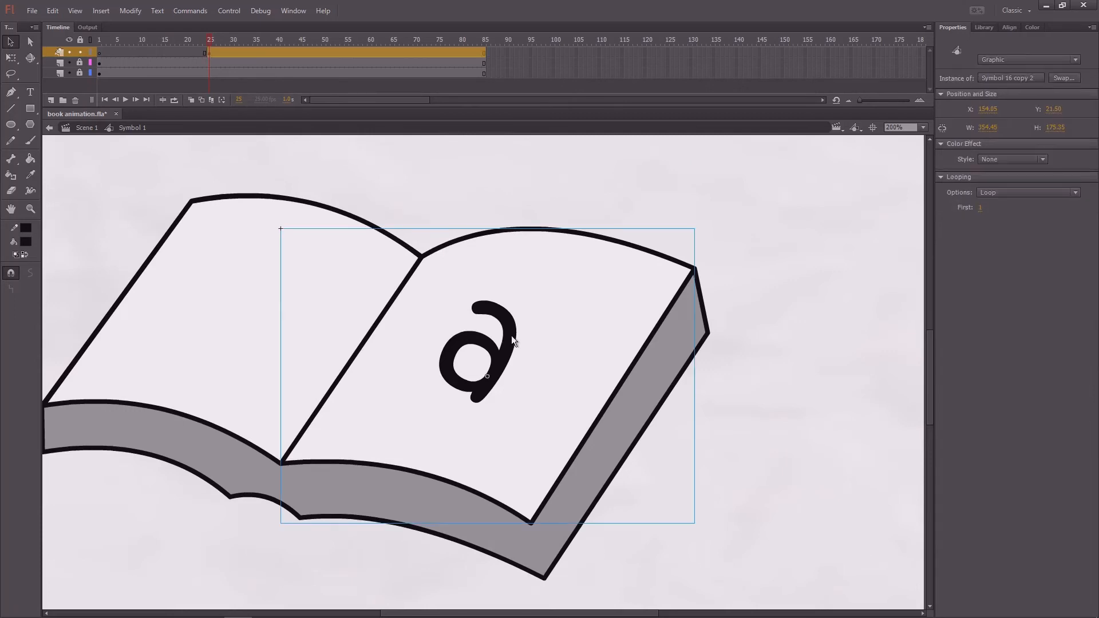
{"action": "double_click", "coordinate": [510, 335]}
{"action": "left_click", "coordinate": [506, 343]}
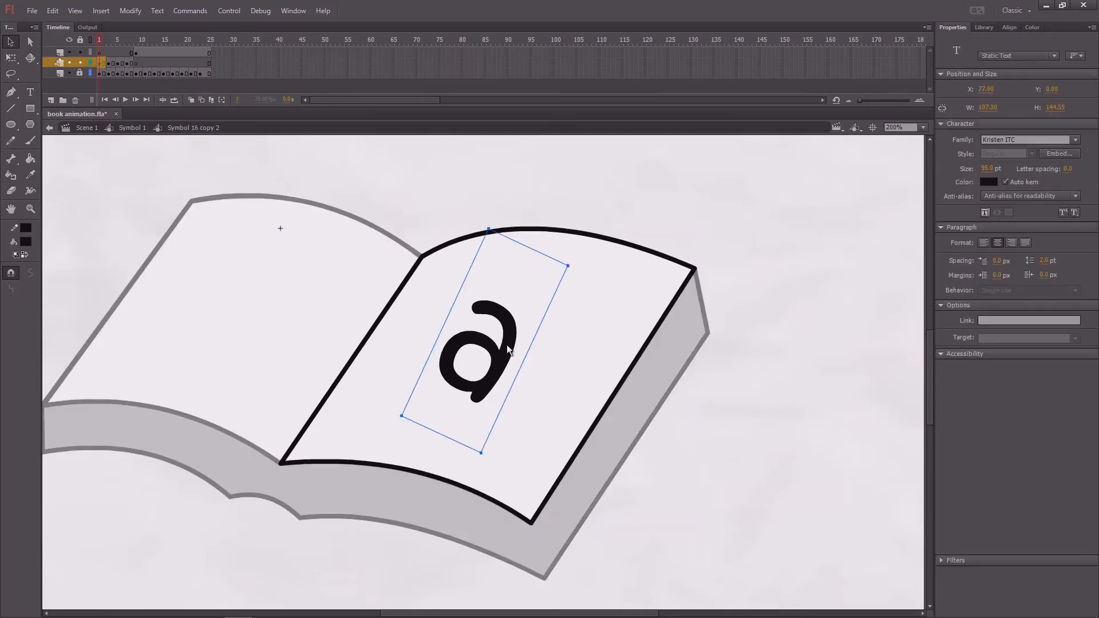
{"action": "double_click", "coordinate": [507, 345]}
{"action": "key", "text": "BackSpace"}
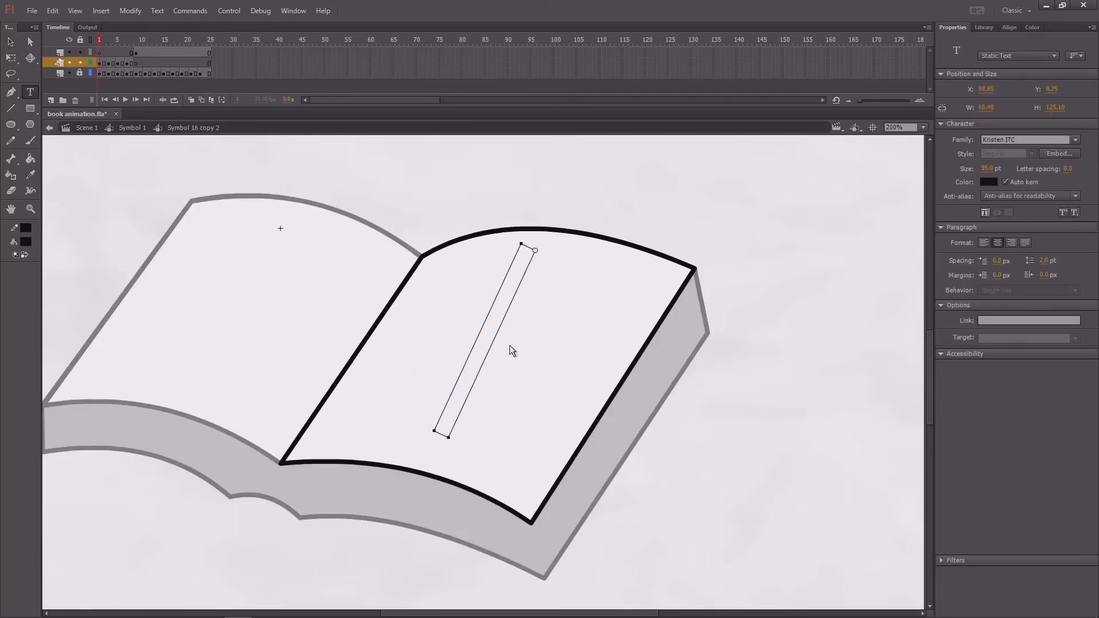
{"action": "type", "text": "b"}
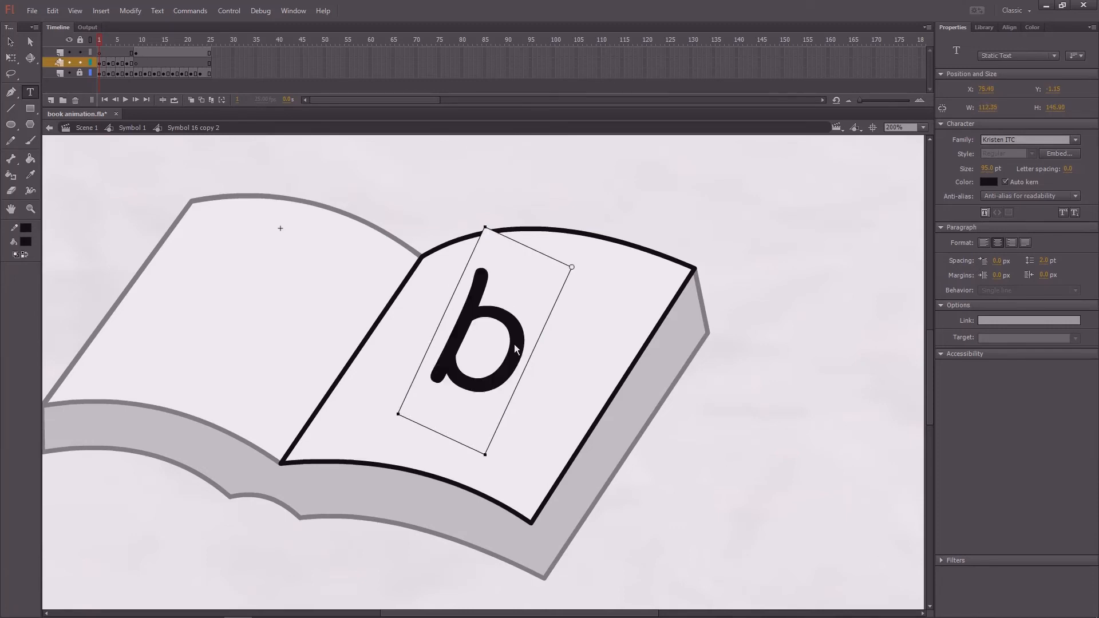
- Replace the "a" with "b" on the turning page in the keyframes at frames 3, 5 and 7
{"action": "left_click", "coordinate": [109, 39]}
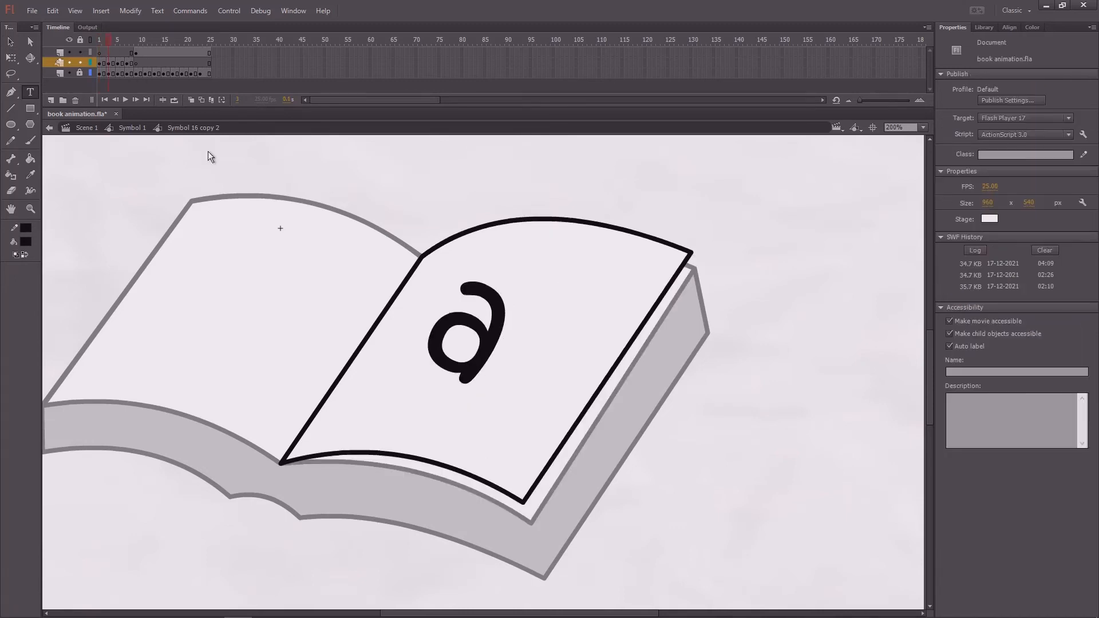
{"action": "double_click", "coordinate": [499, 321]}
{"action": "key", "text": "BackSpace"}
{"action": "type", "text": "b"}
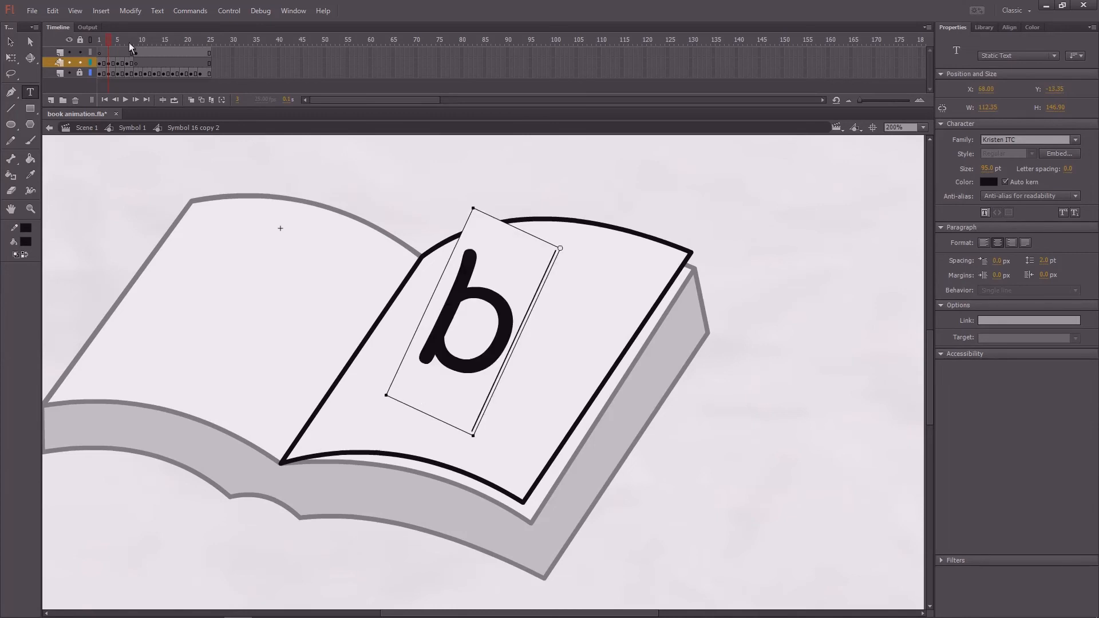
{"action": "left_click", "coordinate": [125, 39]}
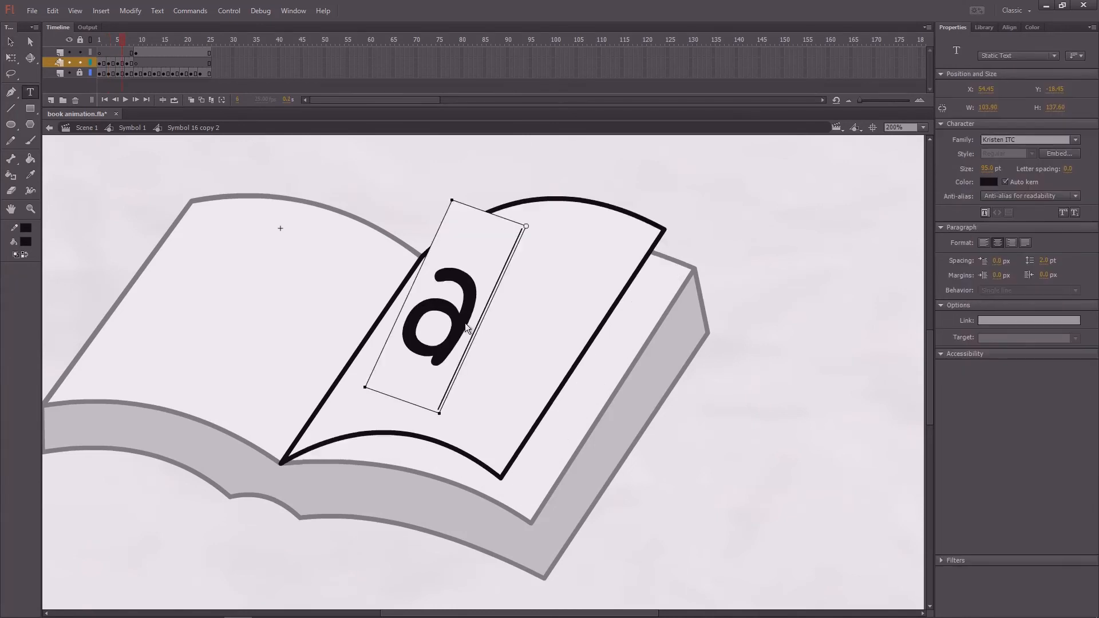
{"action": "double_click", "coordinate": [465, 323]}
{"action": "key", "text": "BackSpace"}
{"action": "type", "text": "b"}
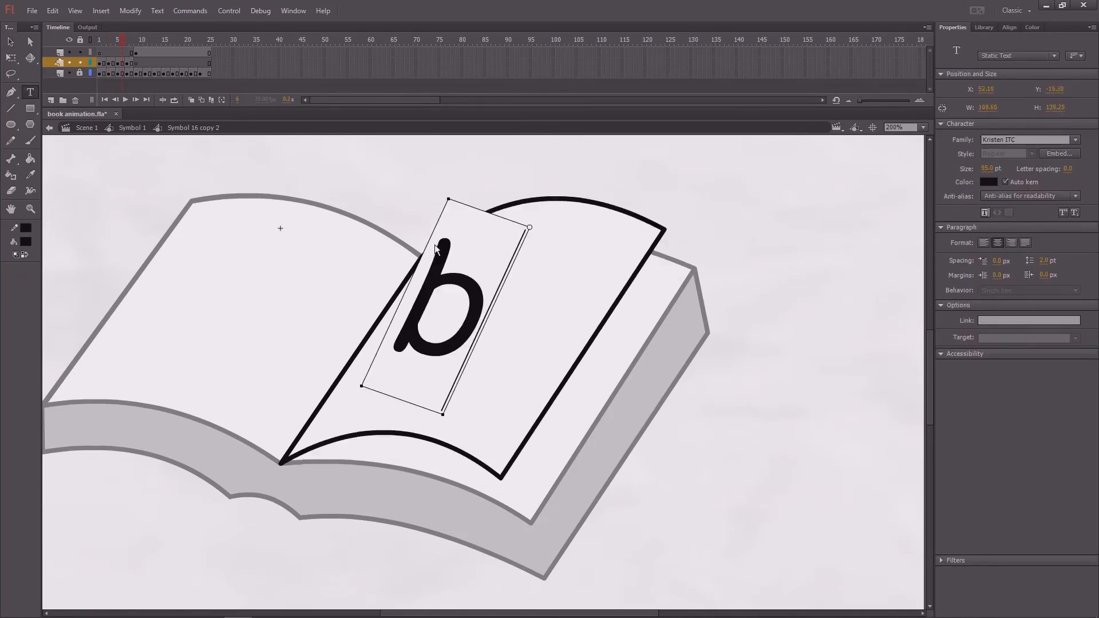
{"action": "left_click", "coordinate": [127, 39]}
{"action": "double_click", "coordinate": [452, 284]}
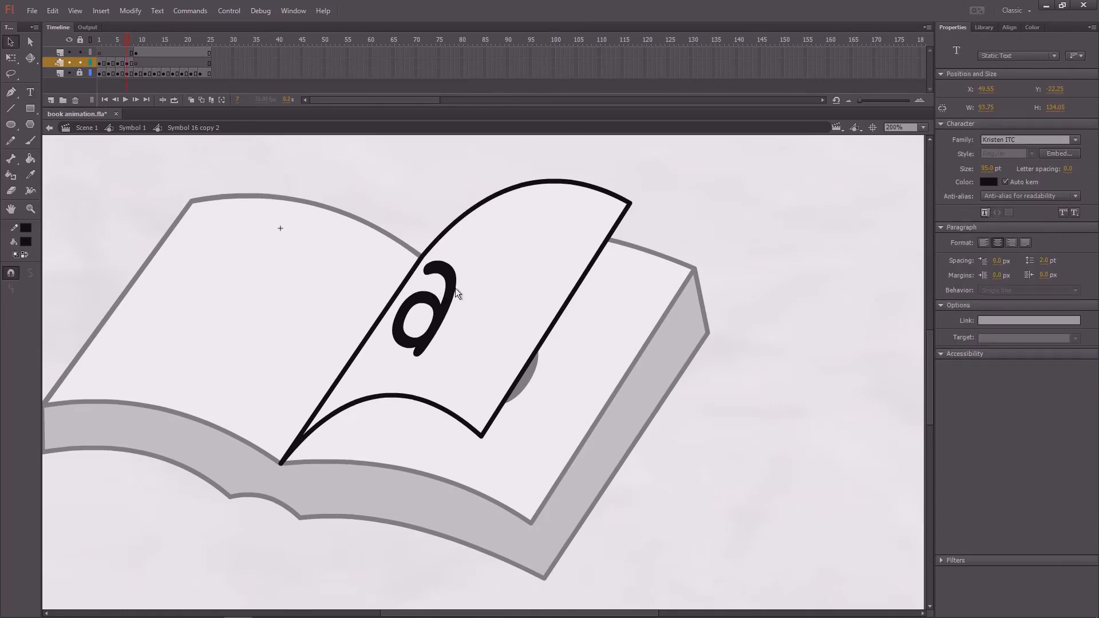
{"action": "key", "text": "BackSpace"}
{"action": "type", "text": "b"}
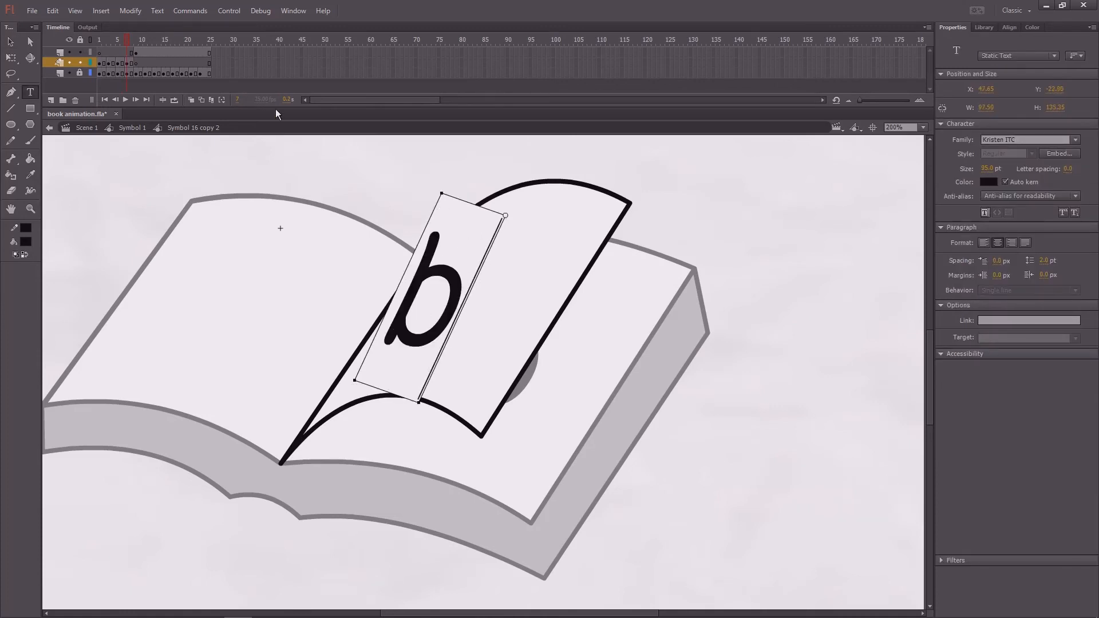
- Move the "b" at frame 5 down onto the turning page and adjust its slant
{"action": "mouse_move", "coordinate": [126, 42]}
{"action": "left_mouse_down"}
{"action": "mouse_move", "coordinate": [109, 46]}
{"action": "mouse_move", "coordinate": [118, 51]}
{"action": "left_mouse_up"}
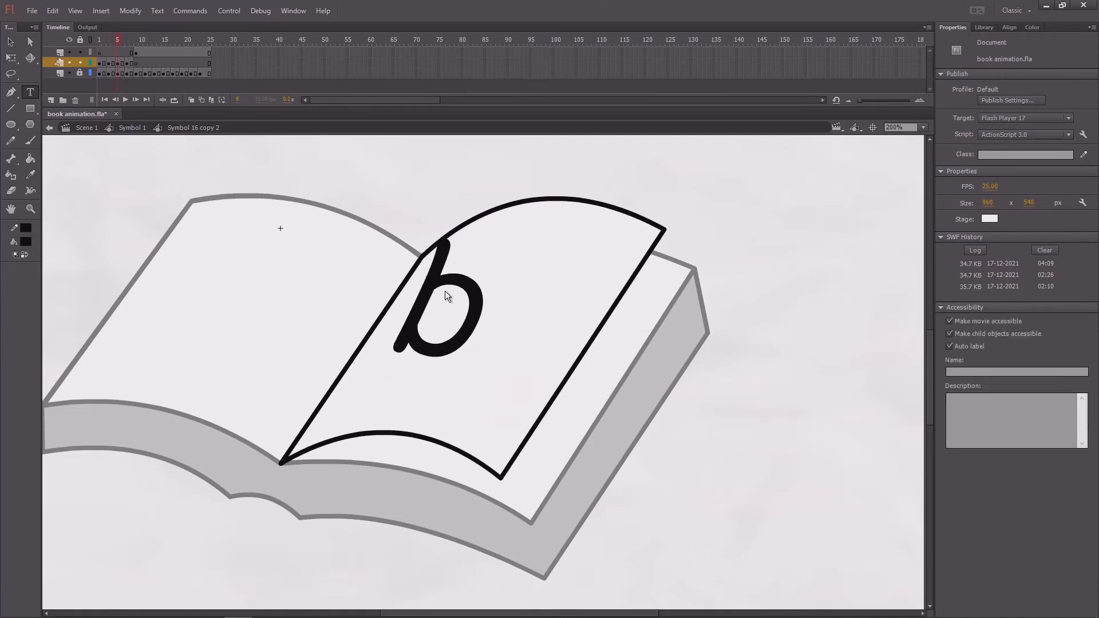
{"action": "left_click_drag", "start_coordinate": [462, 288], "coordinate": [448, 298]}
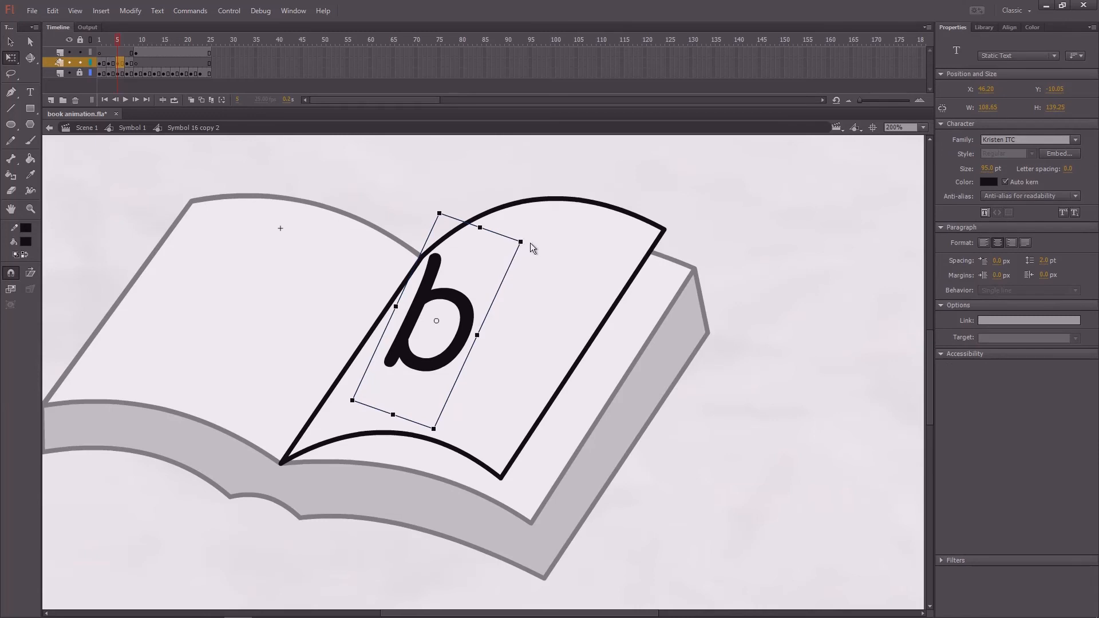
{"action": "left_click_drag", "start_coordinate": [530, 243], "coordinate": [534, 250]}
- Slant the "b" at frame 7 to follow the page's fold, shift it inside the page outline, and save the document
{"action": "left_click", "coordinate": [127, 43]}
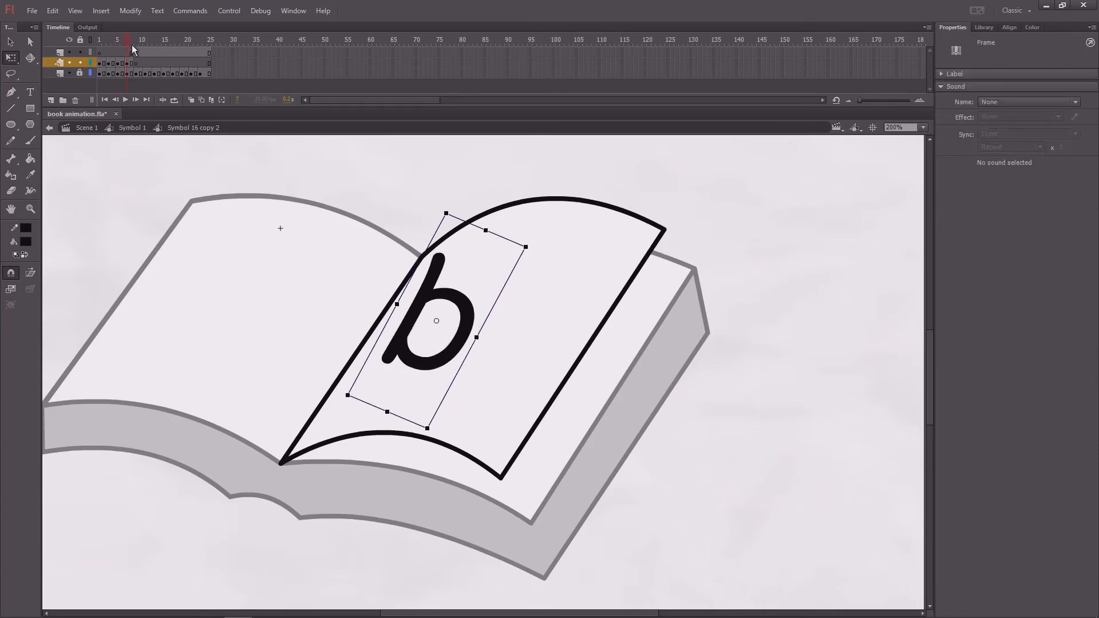
{"action": "left_click", "coordinate": [470, 277]}
{"action": "left_click_drag", "start_coordinate": [518, 221], "coordinate": [522, 226]}
{"action": "key", "text": "v"}
{"action": "left_click_drag", "start_coordinate": [439, 274], "coordinate": [435, 287]}
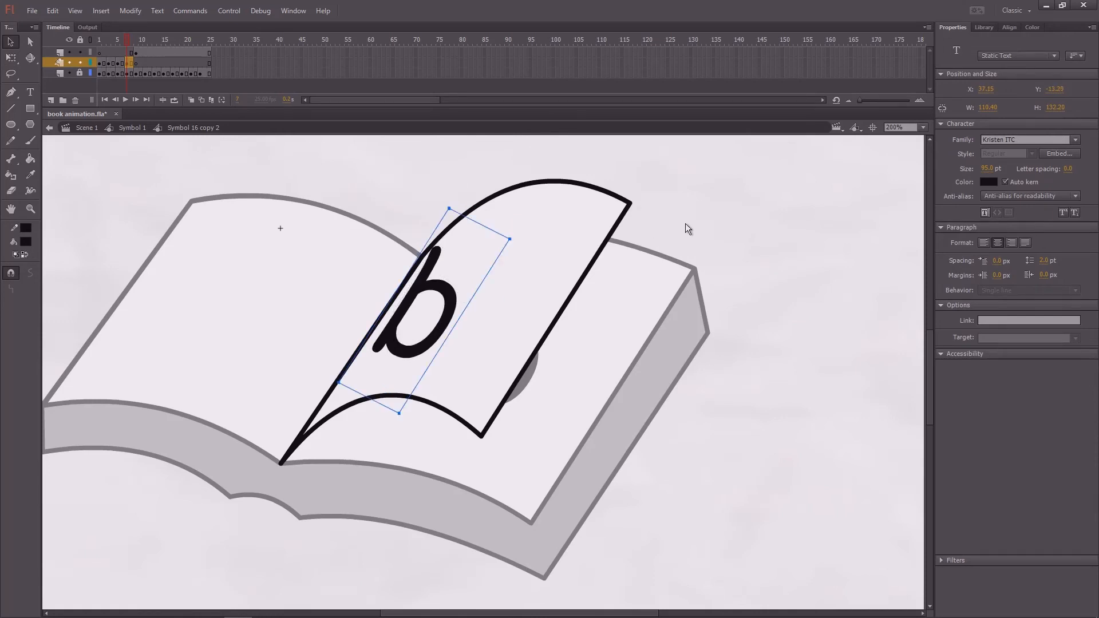
{"action": "left_click", "coordinate": [685, 223]}
{"action": "key", "text": "ctrl+s"}
- Nudge the "b" slightly right at frame 5, down along the fold at frame 7, and slightly down at frame 3
{"action": "mouse_move", "coordinate": [125, 44]}
{"action": "left_mouse_down"}
{"action": "mouse_move", "coordinate": [105, 50]}
{"action": "mouse_move", "coordinate": [131, 52]}
{"action": "mouse_move", "coordinate": [90, 63]}
{"action": "mouse_move", "coordinate": [118, 58]}
{"action": "left_mouse_up"}
{"action": "left_click", "coordinate": [461, 304]}
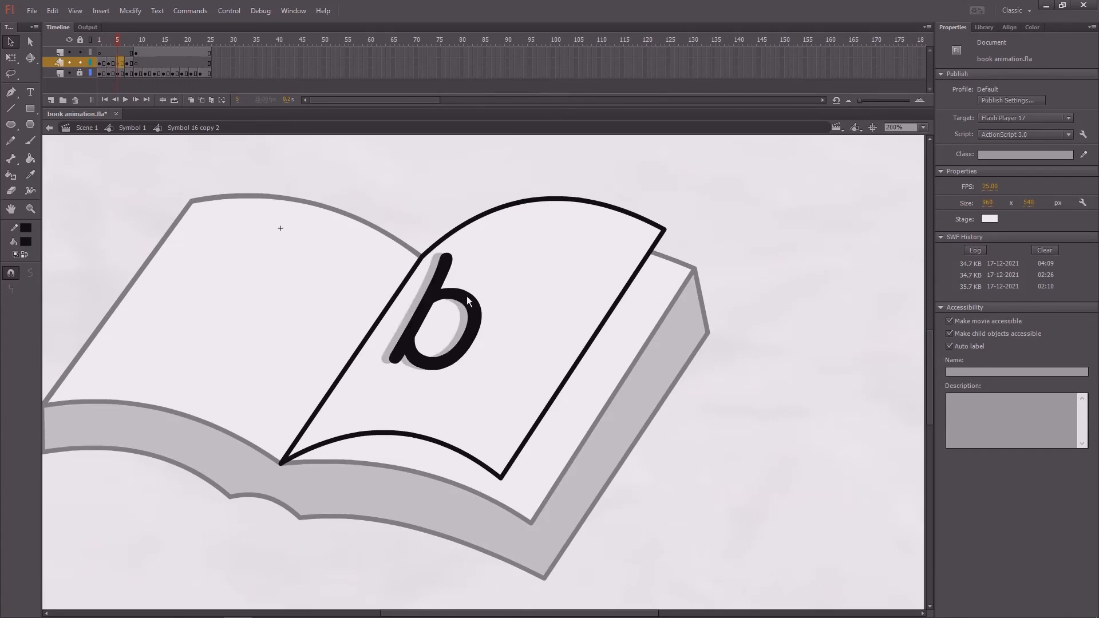
{"action": "left_click", "coordinate": [132, 40]}
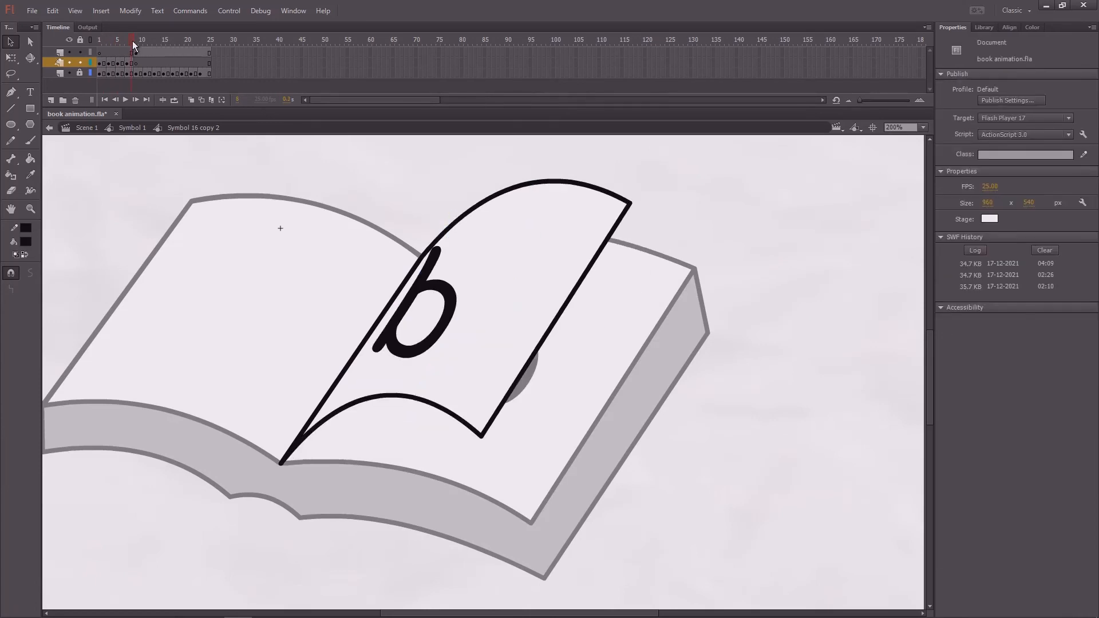
{"action": "left_click", "coordinate": [431, 301]}
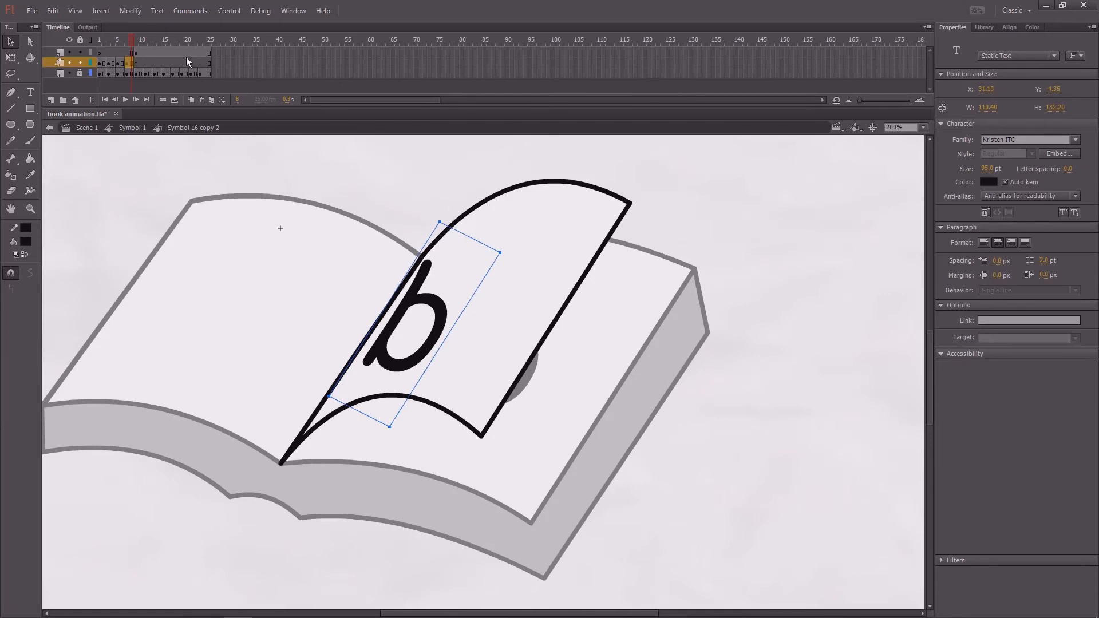
{"action": "left_click_drag", "start_coordinate": [118, 42], "coordinate": [109, 67]}
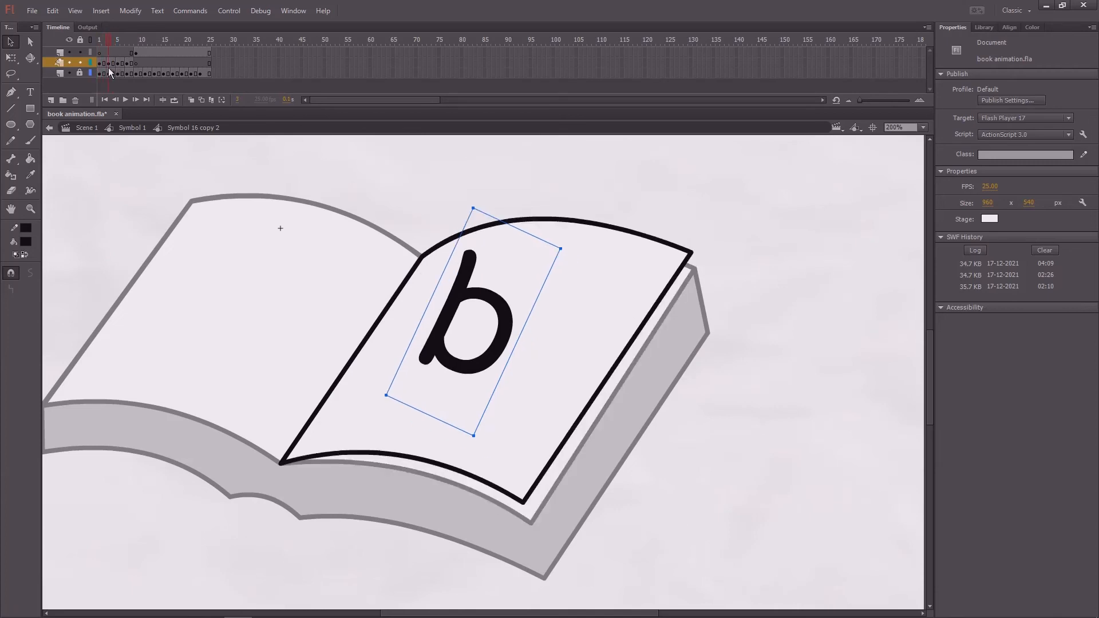
{"action": "left_click", "coordinate": [442, 287]}
{"action": "left_click", "coordinate": [458, 295]}
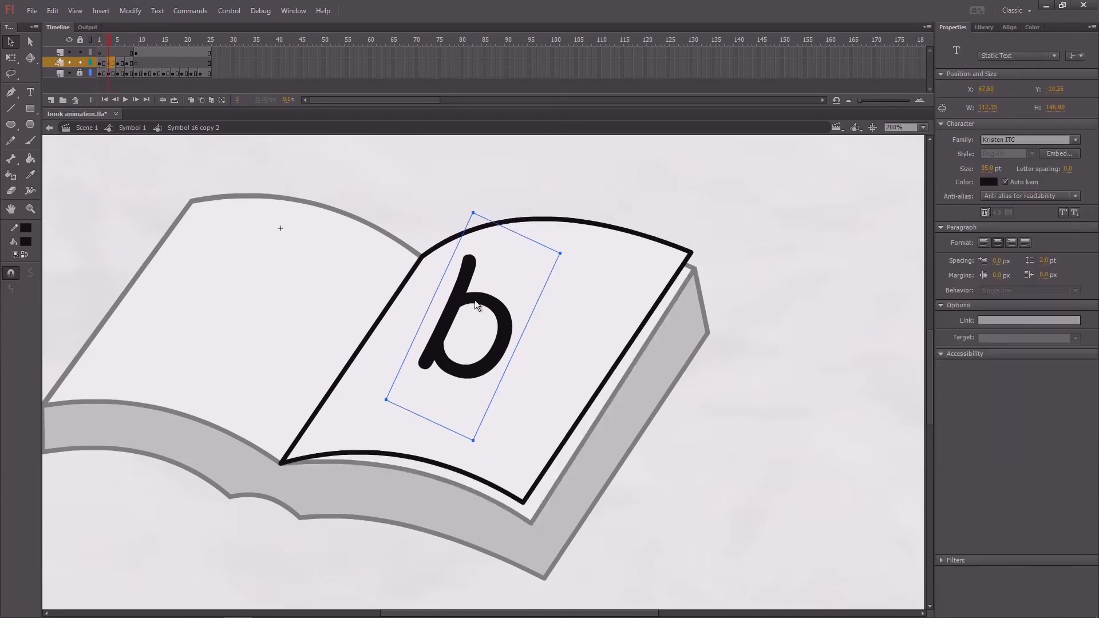
- Step through the page turn to frame 9 and replace the "b" on the revealed right page with "c"
{"action": "mouse_move", "coordinate": [110, 40]}
{"action": "left_mouse_down"}
{"action": "mouse_move", "coordinate": [101, 46]}
{"action": "mouse_move", "coordinate": [126, 50]}
{"action": "left_mouse_up"}
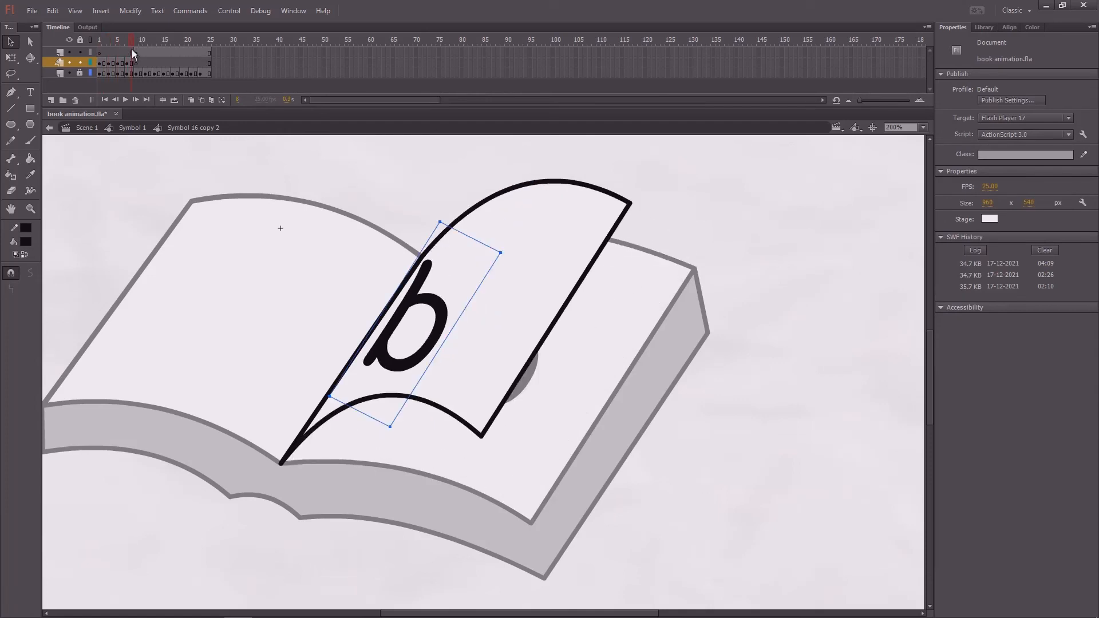
{"action": "mouse_move", "coordinate": [132, 49]}
{"action": "left_mouse_down"}
{"action": "mouse_move", "coordinate": [100, 65]}
{"action": "mouse_move", "coordinate": [138, 57]}
{"action": "left_mouse_up"}
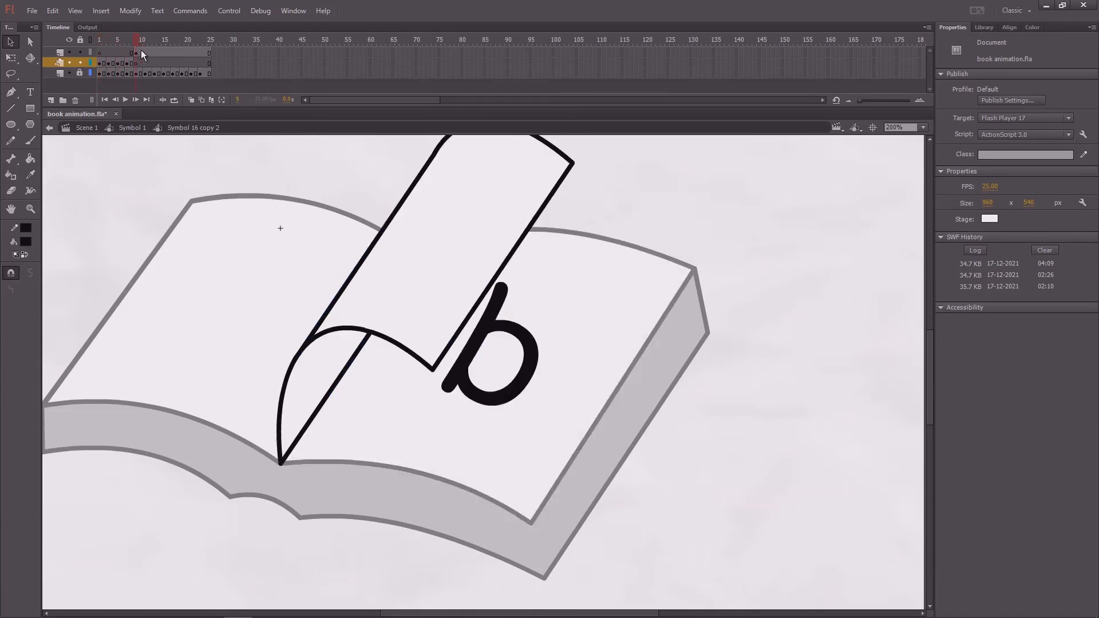
{"action": "left_click", "coordinate": [518, 335]}
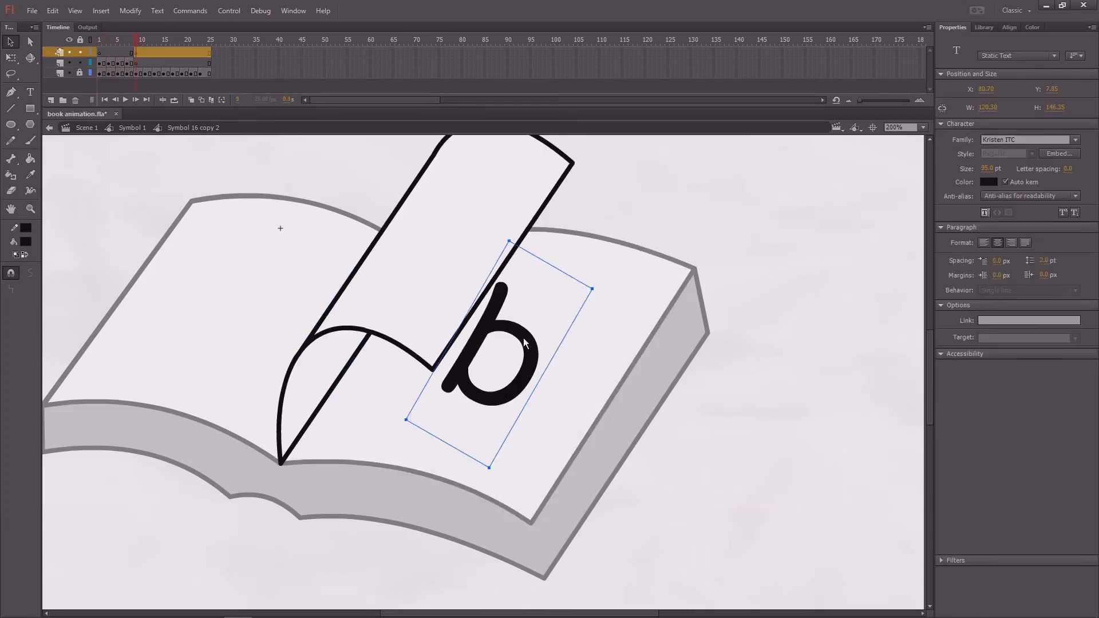
{"action": "double_click", "coordinate": [531, 349]}
{"action": "key", "text": "BackSpace"}
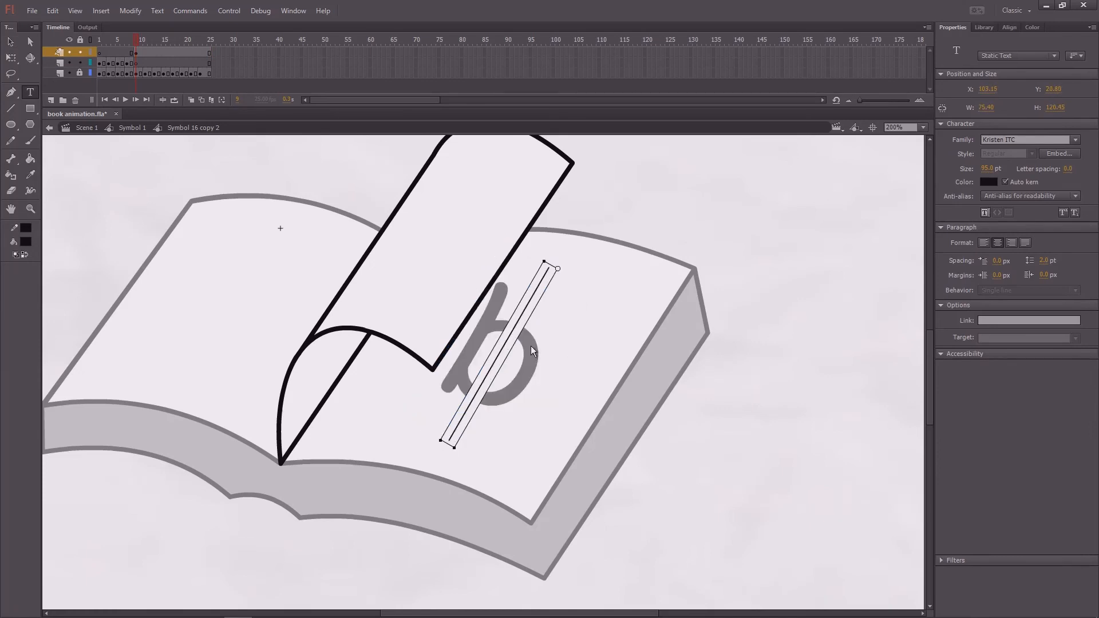
{"action": "type", "text": "c"}
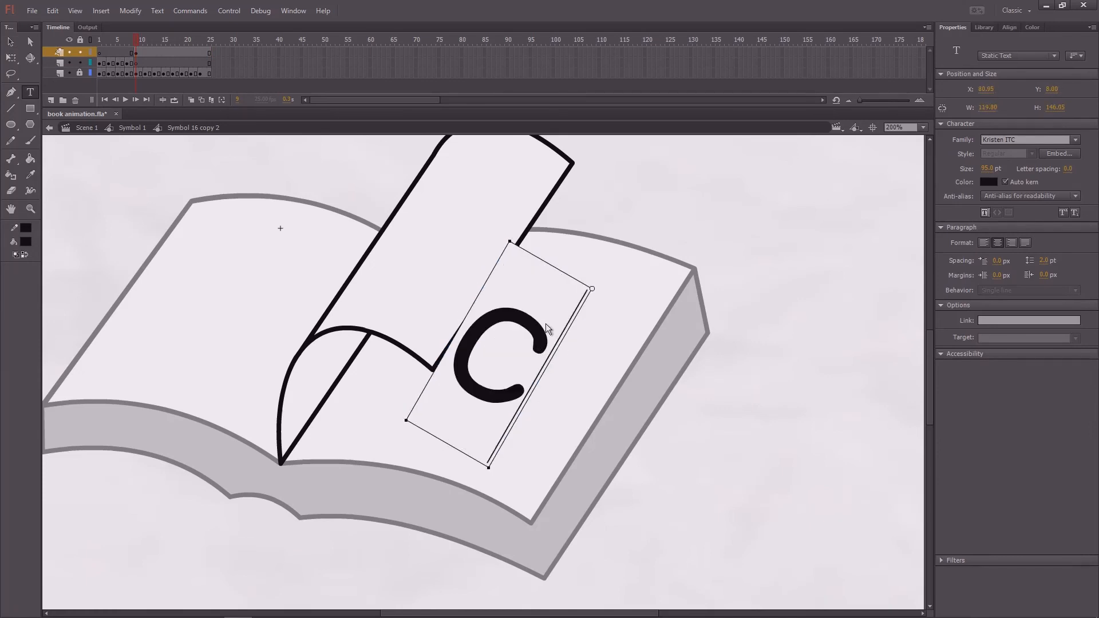
- Return from the page-turn symbol to Symbol 1 and trim all its layers so they end at frame 48
{"action": "left_click", "coordinate": [128, 37]}
{"action": "left_click_drag", "start_coordinate": [104, 50], "coordinate": [200, 62]}
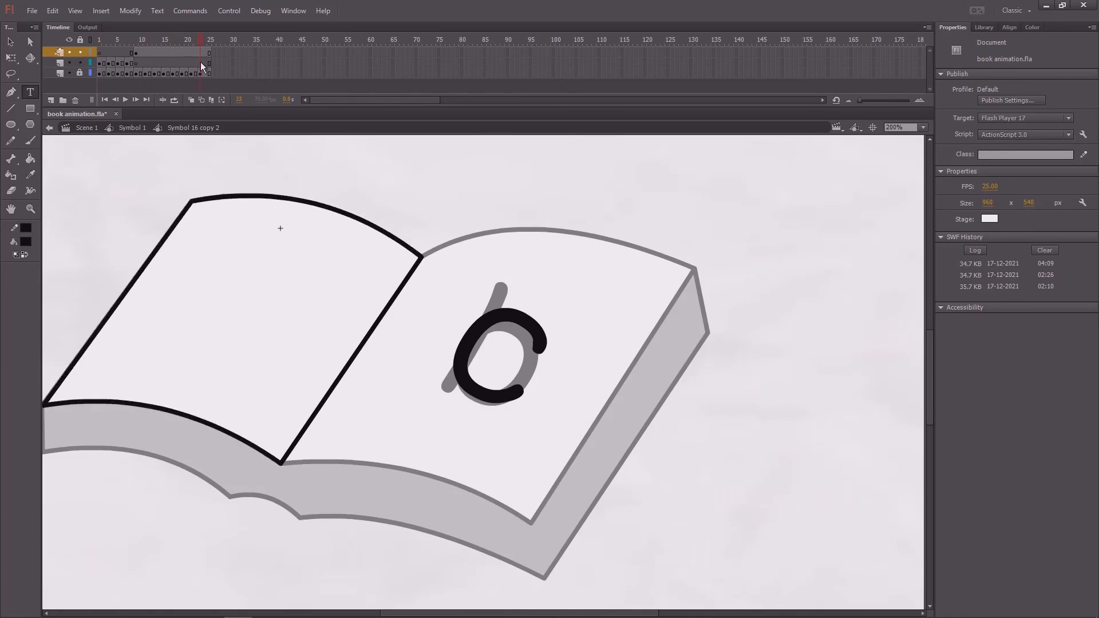
{"action": "double_click", "coordinate": [202, 169]}
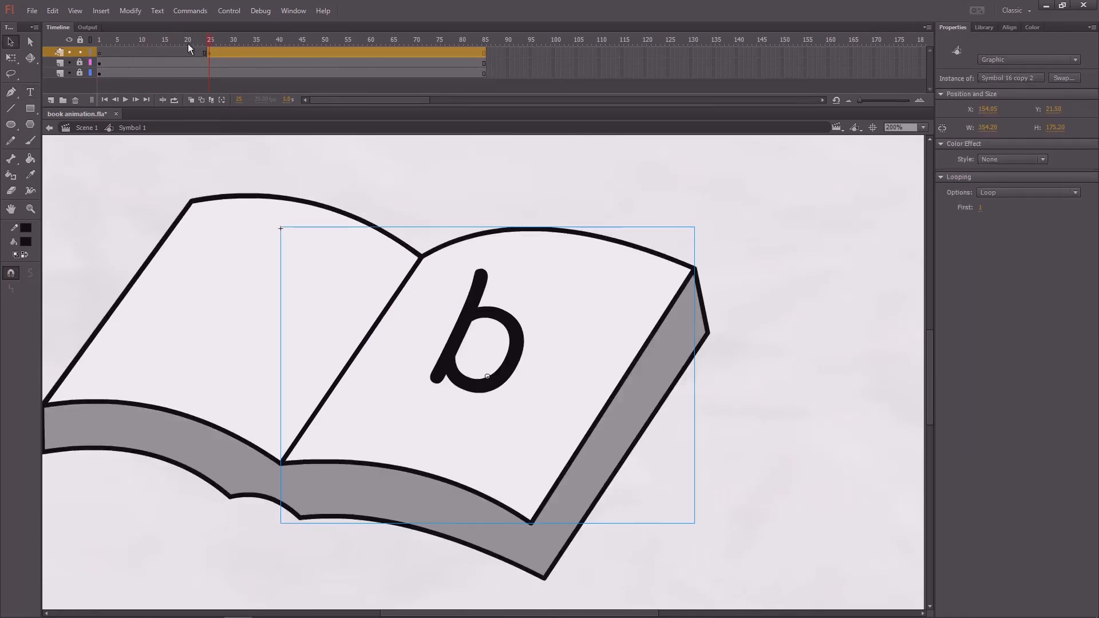
{"action": "left_click_drag", "start_coordinate": [188, 43], "coordinate": [438, 128]}
{"action": "key", "text": "F6"}
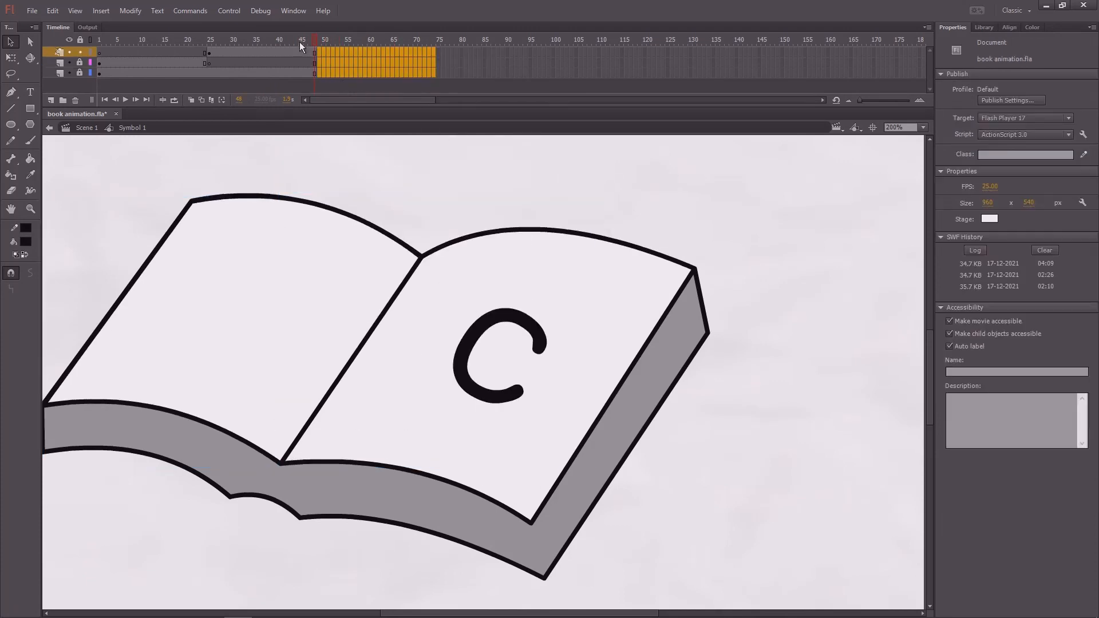
- Play Symbol 1 from frame 1 at 100% zoom to check both page turns
{"action": "left_click_drag", "start_coordinate": [300, 42], "coordinate": [78, 75]}
{"action": "key", "text": "ctrl+1"}
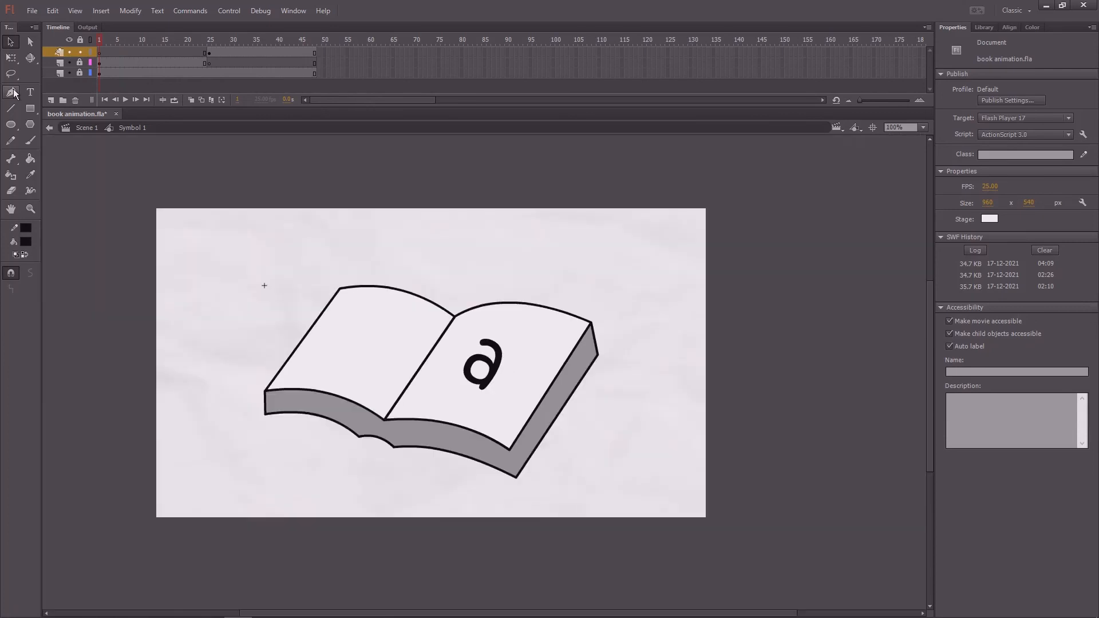
{"action": "key", "text": "Return"}
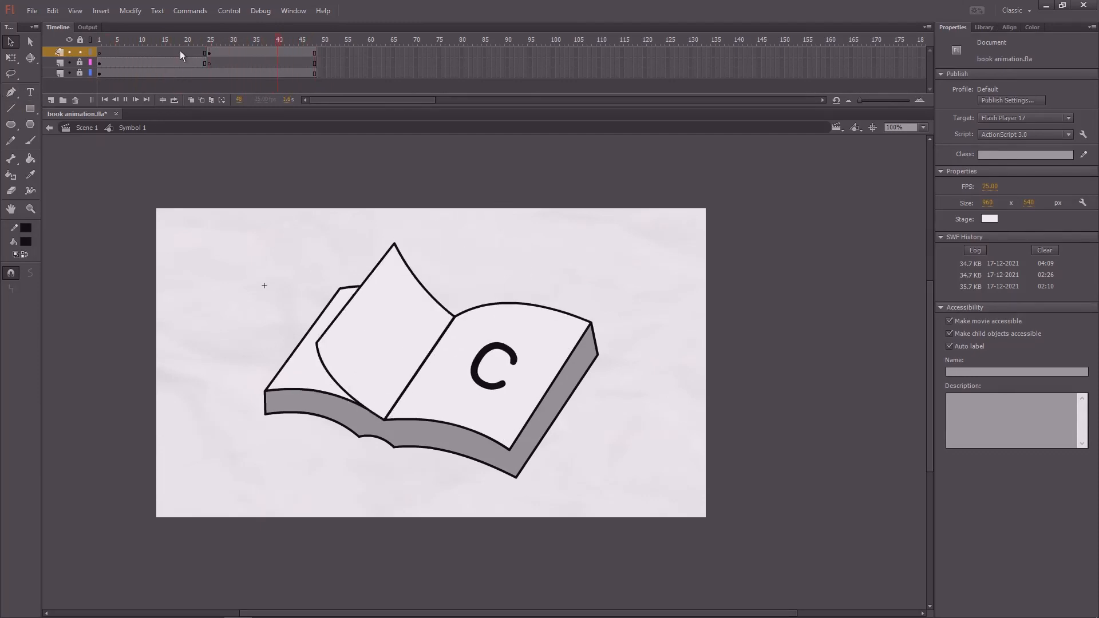
- Shift the "b" on the turning page at Symbol 1's frame 31 slightly right inside the page-turn symbol, and return to Symbol 1
{"action": "left_click_drag", "start_coordinate": [232, 39], "coordinate": [237, 87]}
{"action": "double_click", "coordinate": [456, 343]}
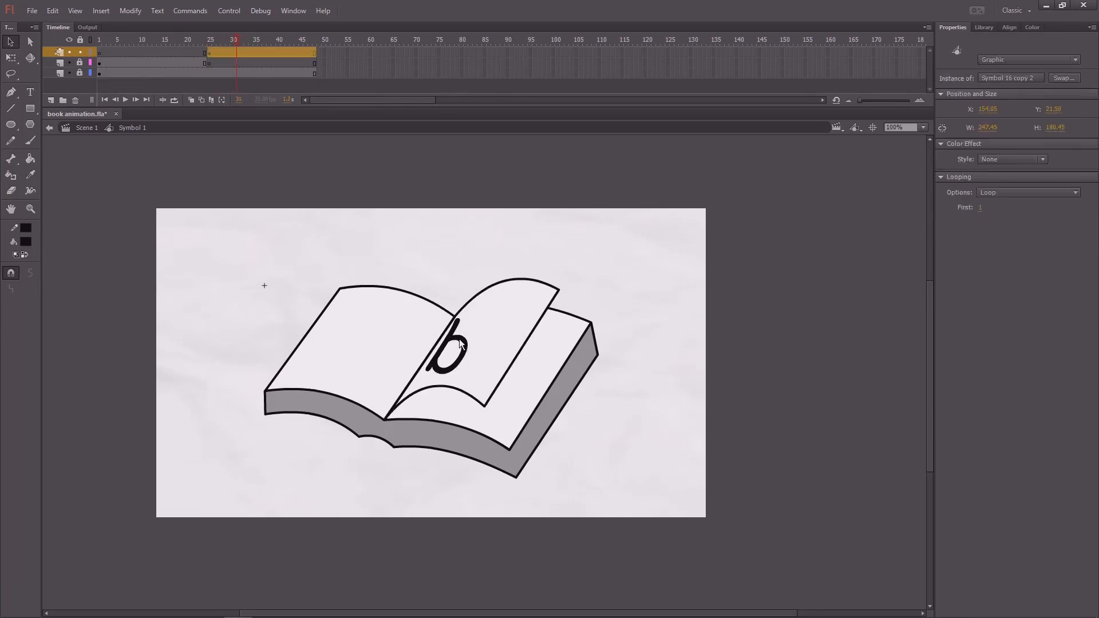
{"action": "left_click", "coordinate": [474, 342]}
{"action": "key", "text": "ctrl+="}
{"action": "left_click_drag", "start_coordinate": [500, 351], "coordinate": [512, 345]}
{"action": "left_click_drag", "start_coordinate": [129, 46], "coordinate": [95, 68]}
{"action": "double_click", "coordinate": [178, 193]}
- Replay the page turns in Symbol 1 to check the shifted "b"
{"action": "key", "text": "ctrl+-"}
{"action": "key", "text": "Return"}
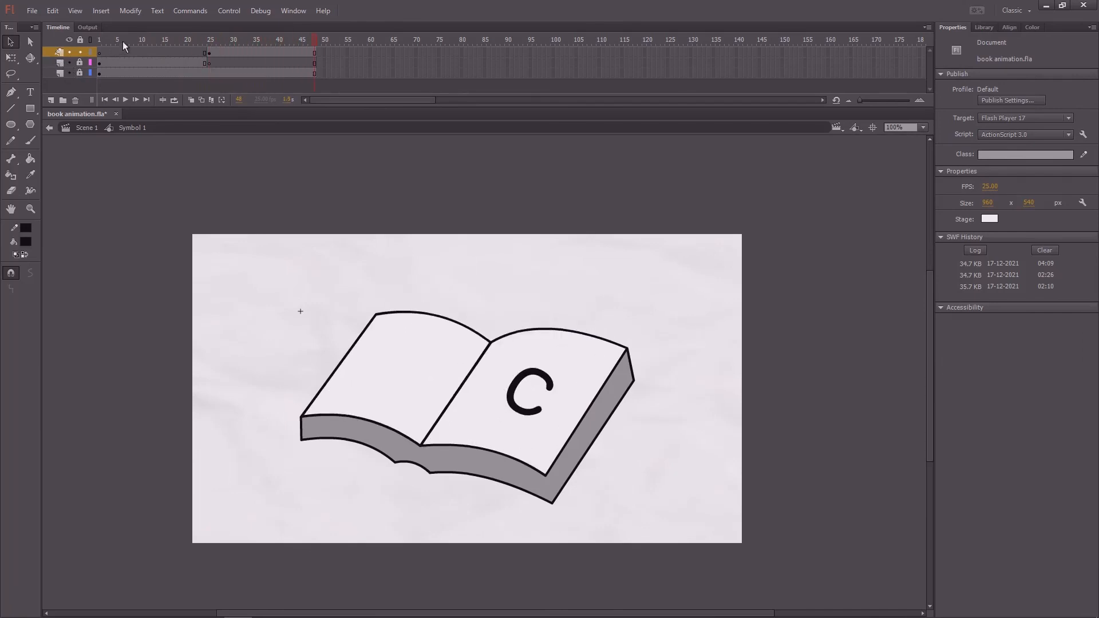
{"action": "key", "text": "Return"}
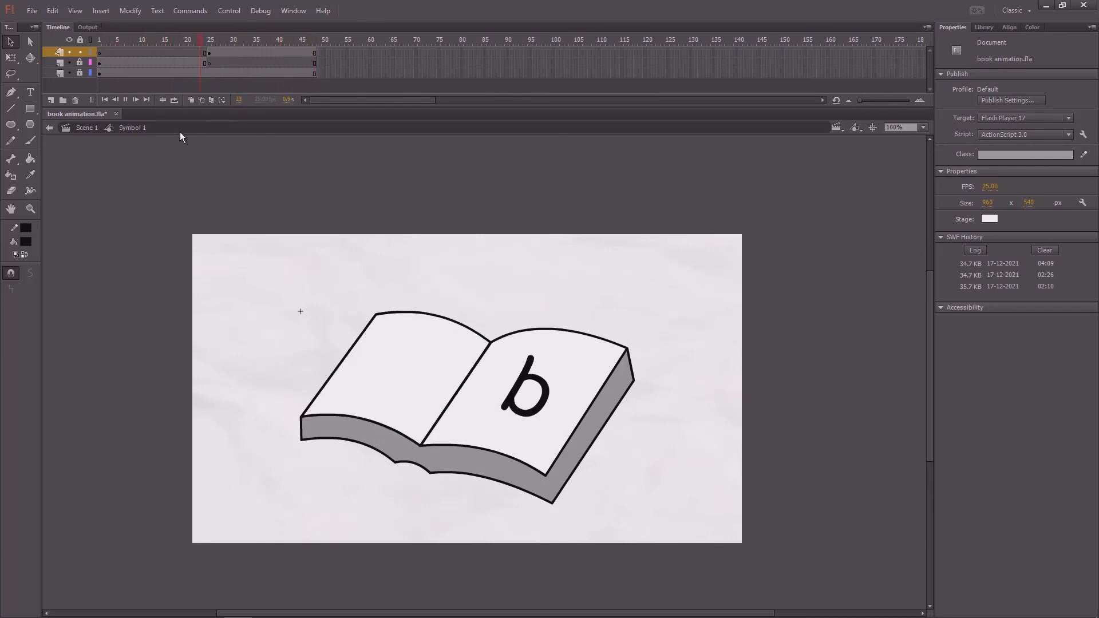
- Return to Scene 1, trim both layers so they end at frame 48, and save the document
{"action": "left_click", "coordinate": [86, 128]}
{"action": "left_click_drag", "start_coordinate": [201, 41], "coordinate": [224, 42]}
{"action": "mouse_move", "coordinate": [324, 52]}
{"action": "left_mouse_down"}
{"action": "mouse_move", "coordinate": [324, 66]}
{"action": "mouse_move", "coordinate": [296, 49]}
{"action": "mouse_move", "coordinate": [333, 50]}
{"action": "mouse_move", "coordinate": [311, 53]}
{"action": "left_mouse_up"}
{"action": "key", "text": "F5"}
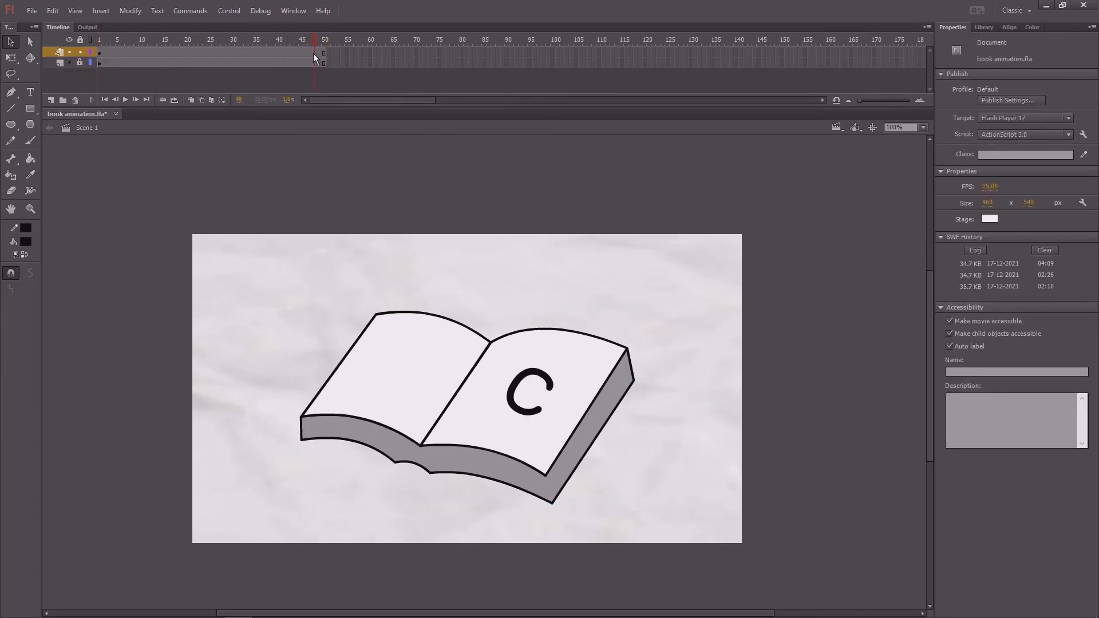
{"action": "key", "text": "ctrl+s"}
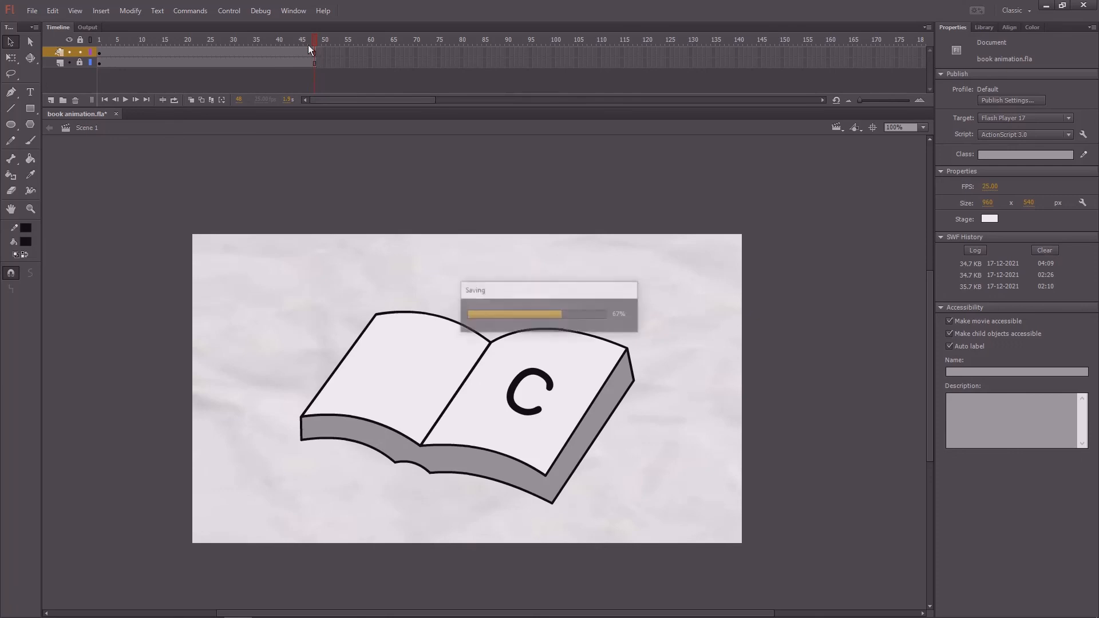
- Test the movie, watch the book animation in a maximized preview, and close the preview
{"action": "key", "text": "ctrl+Return"}
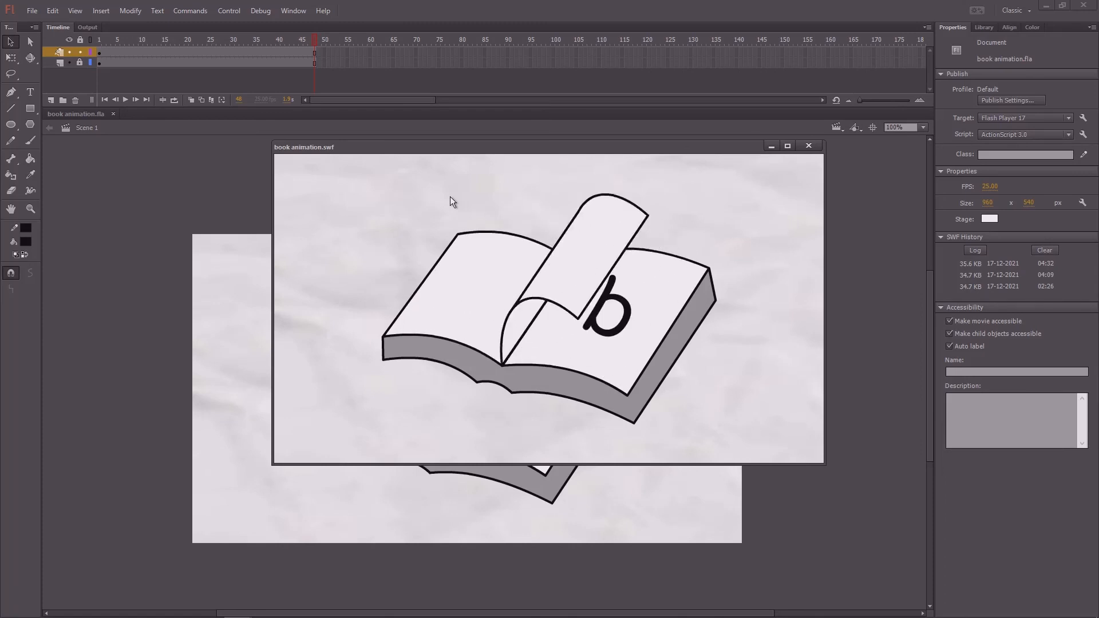
{"action": "left_click", "coordinate": [788, 146]}
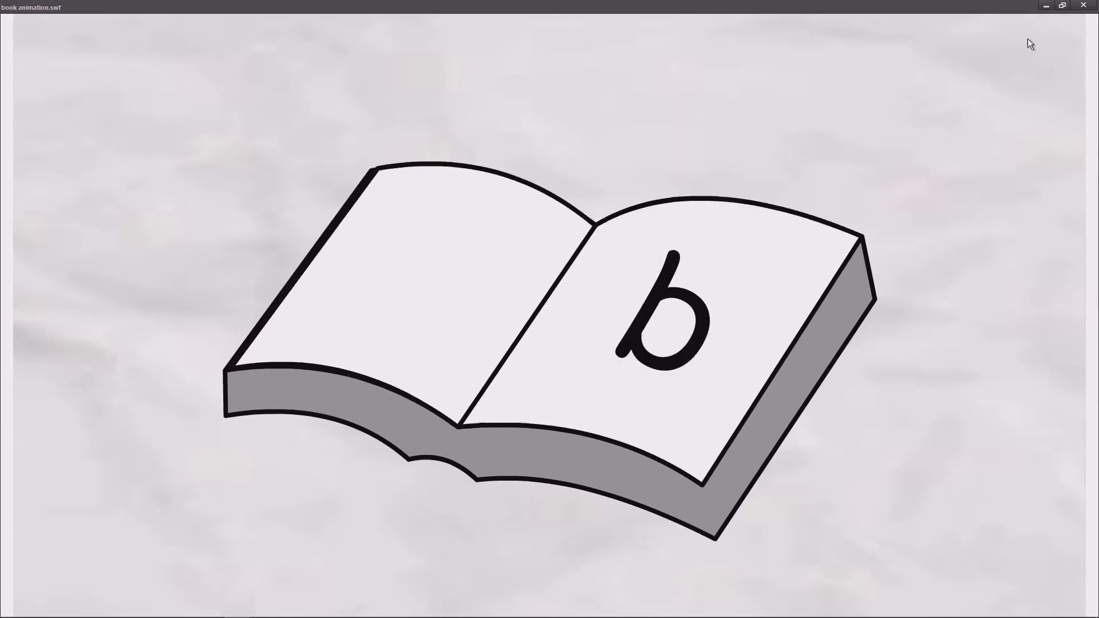
{"action": "left_click", "coordinate": [1083, 5]}
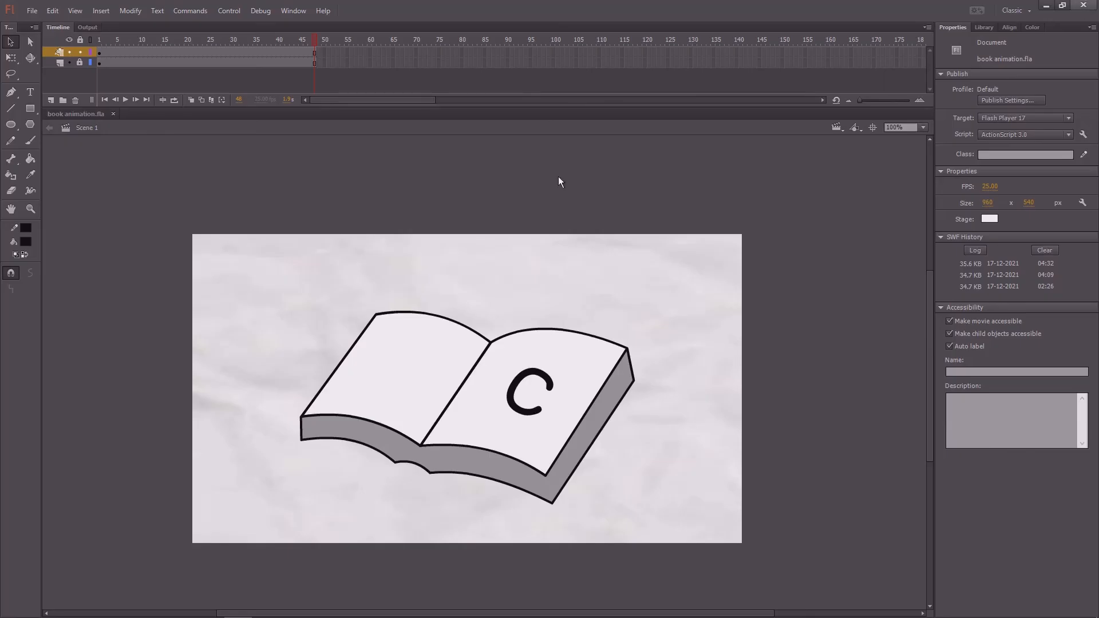